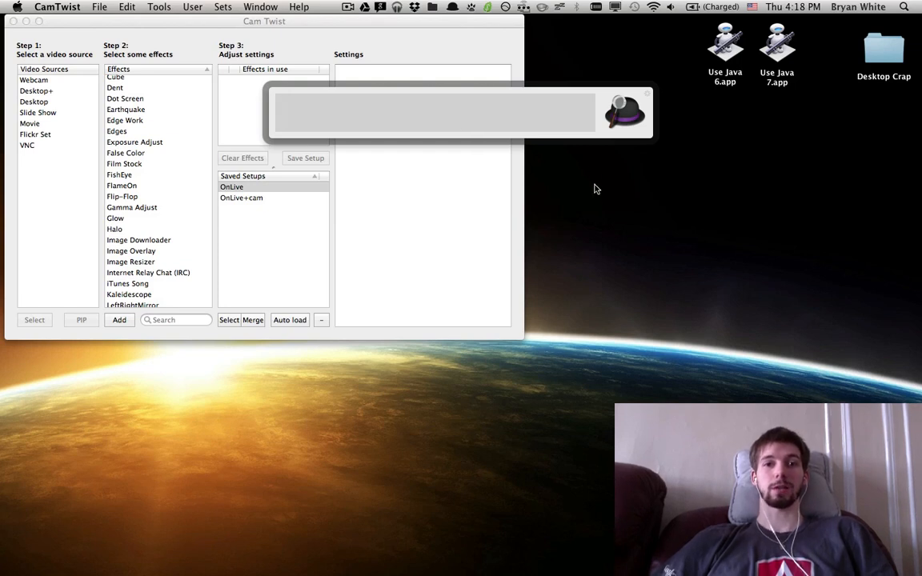
Bring up CamTwist through the application launcher and select Desktop as the video source.
key(Escape)
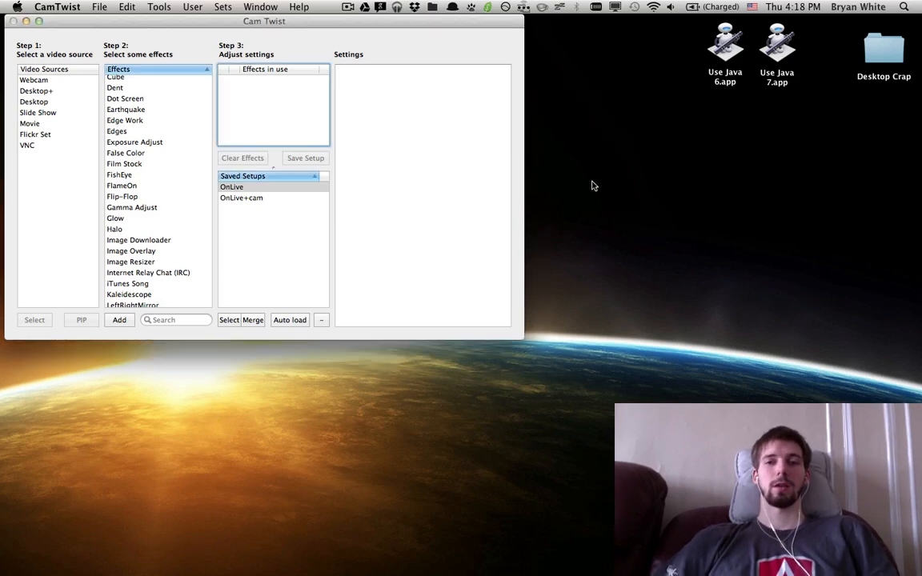
key(alt+space)
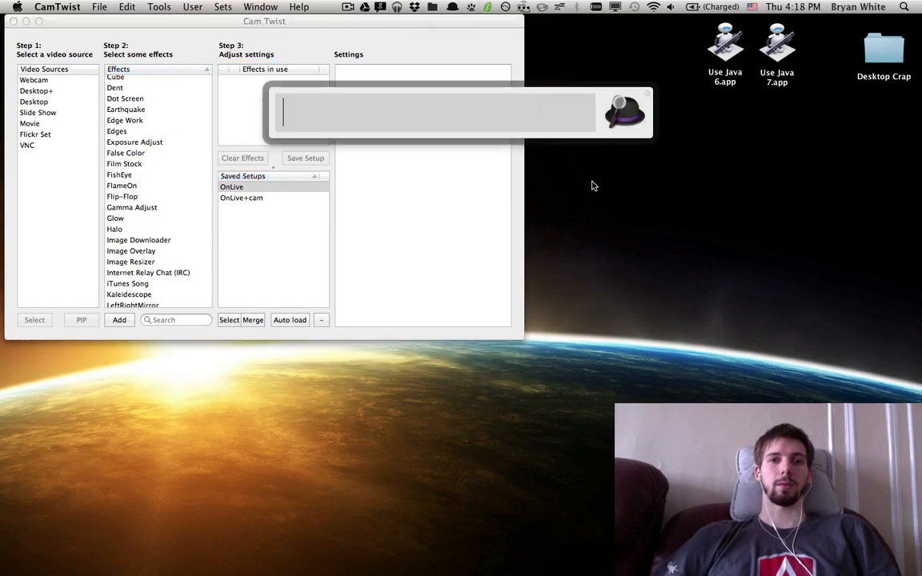
text(cam)
key(Return)
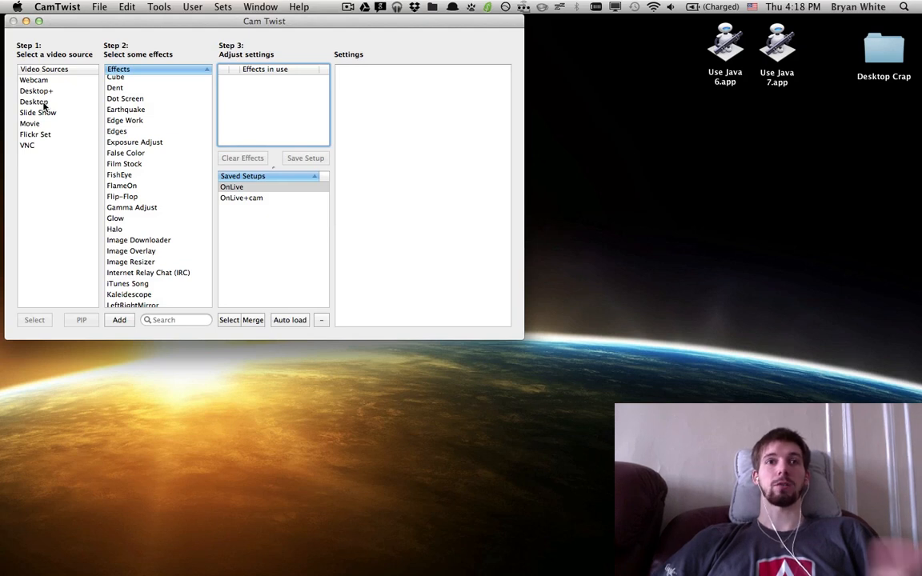
click(36, 101)
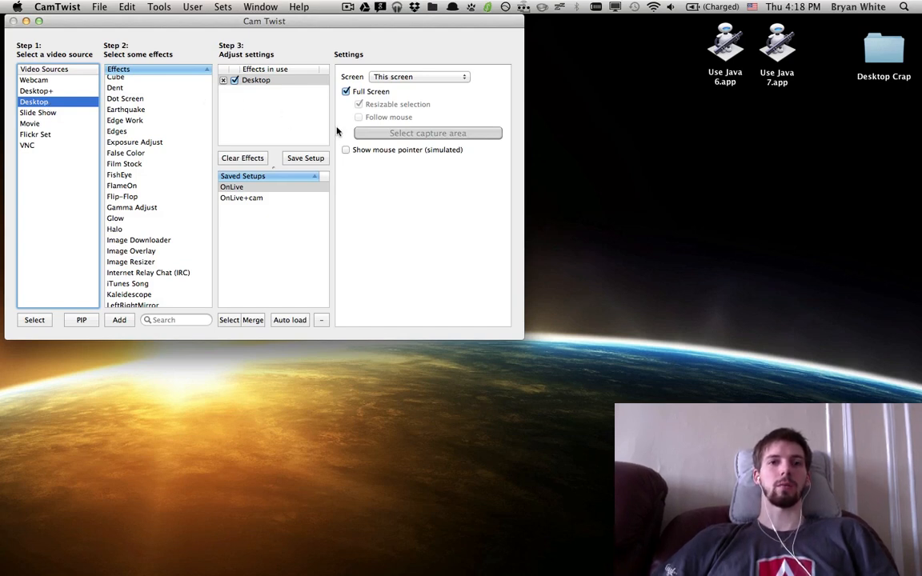
Show the CamTwist preview, widen its window and place it in a free desktop corner beside the main window.
key(super+p)
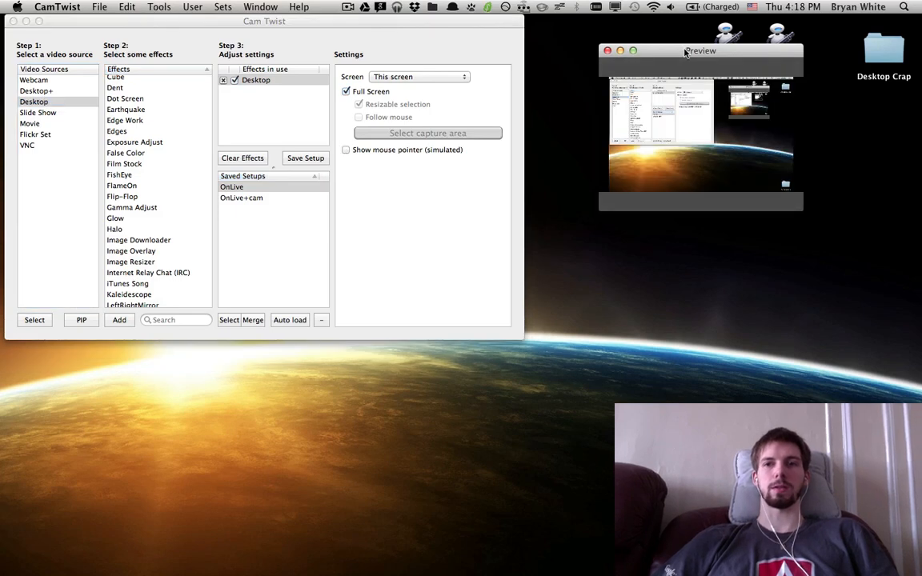
drag(804, 115, 870, 112)
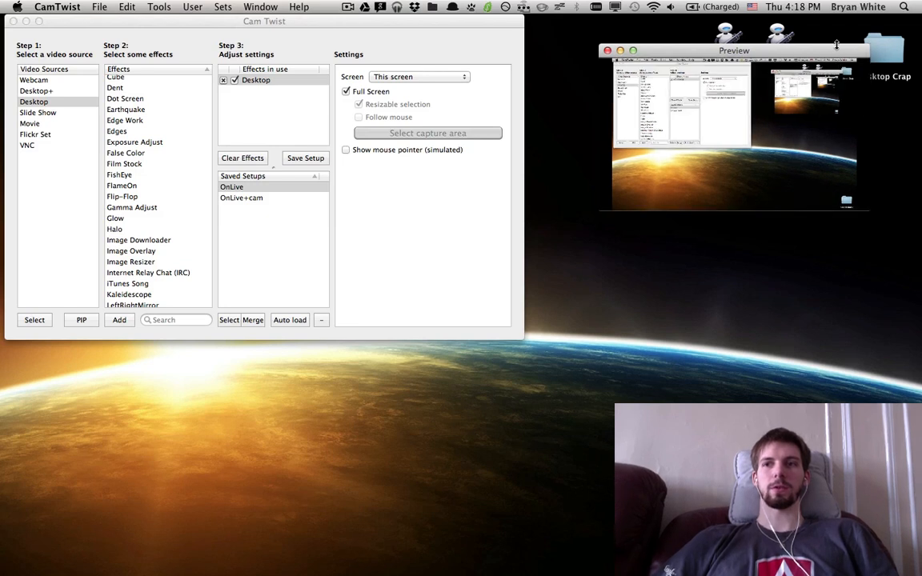
drag(836, 44, 889, 17)
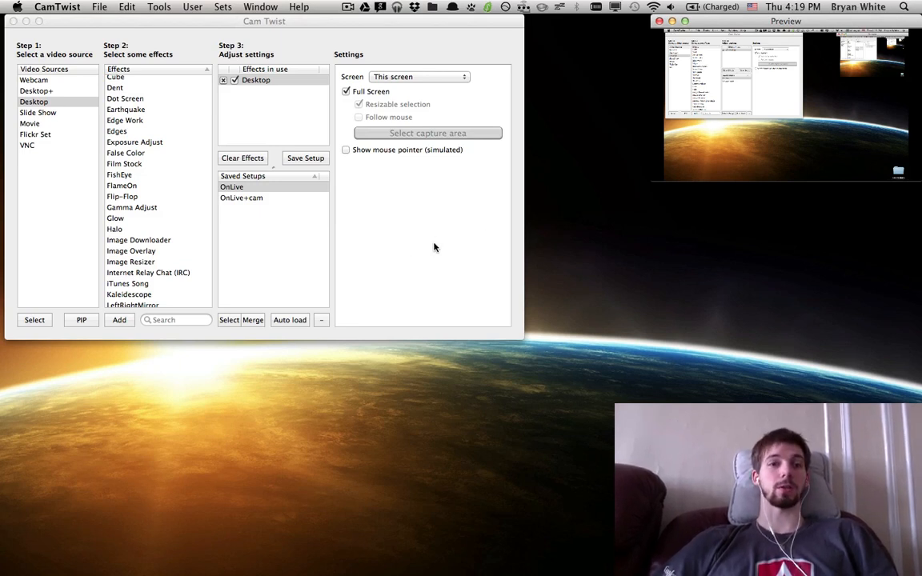
click(278, 118)
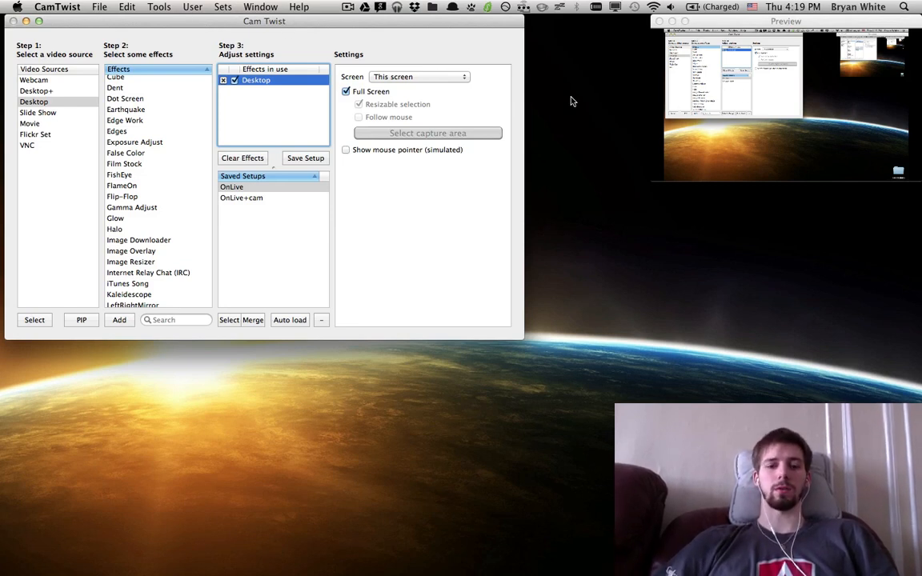
Launch Flash Media Live Encoder, dismiss the profile validation notice and shift the encoder window slightly up and left.
key(alt+space)
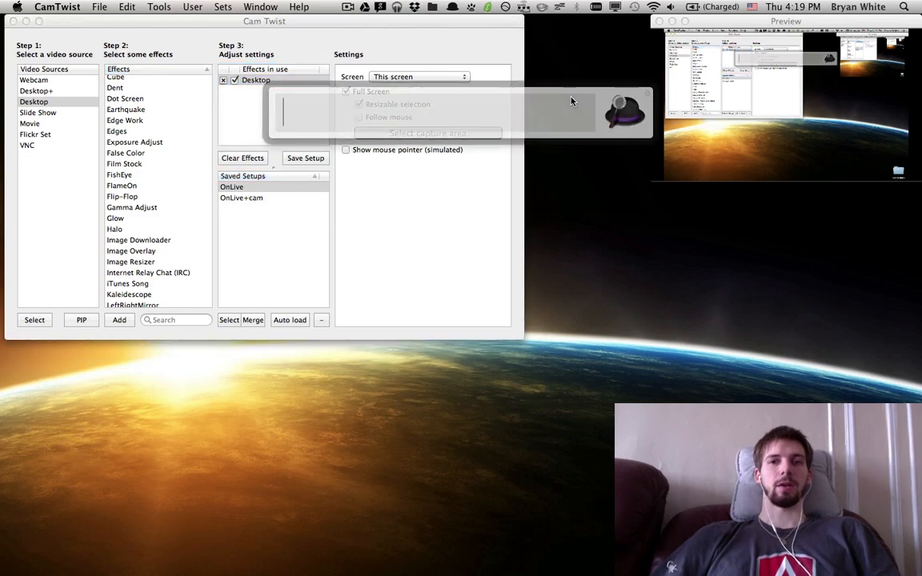
text(fla)
key(Return)
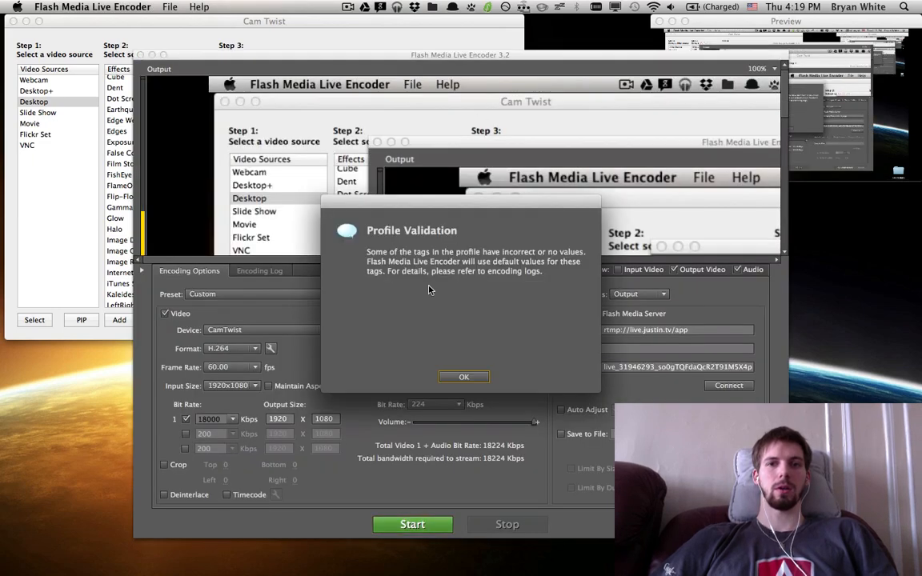
click(463, 377)
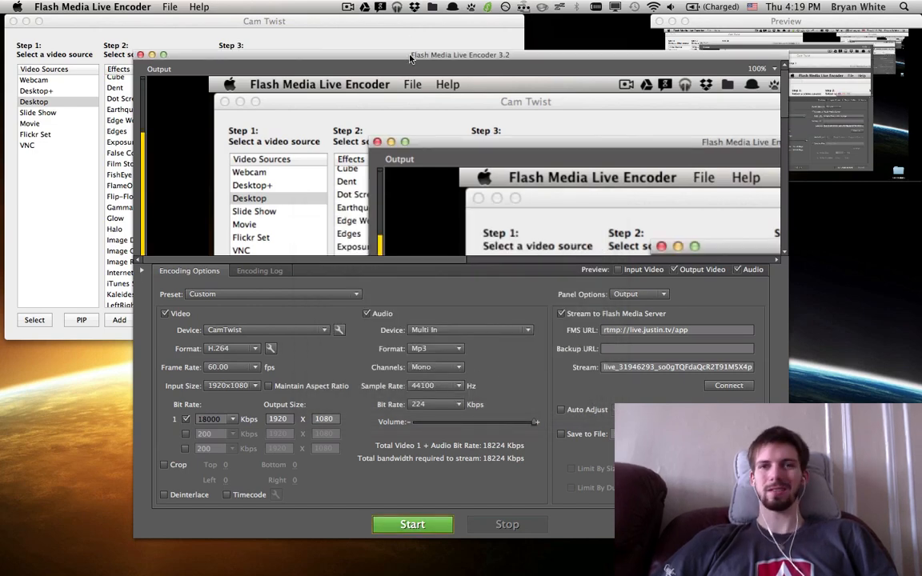
drag(411, 58, 374, 48)
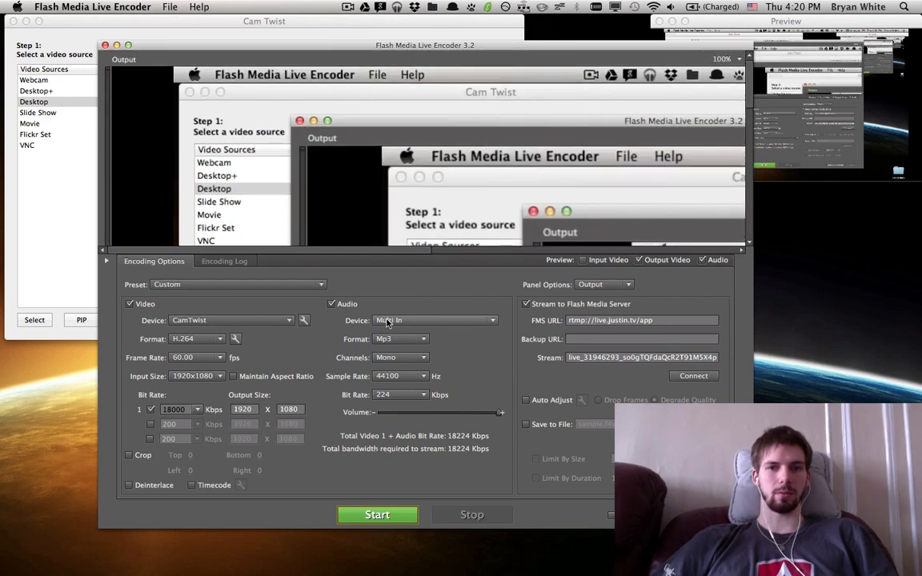
Set the audio device to External microphone and keep CamTwist as the video device, checking its image adjustments without changing them.
click(473, 320)
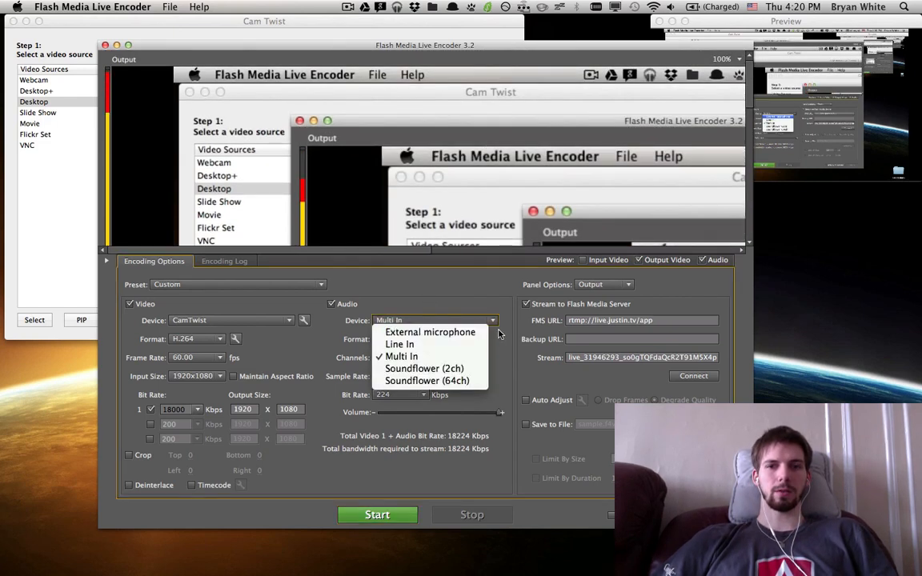
key(Escape)
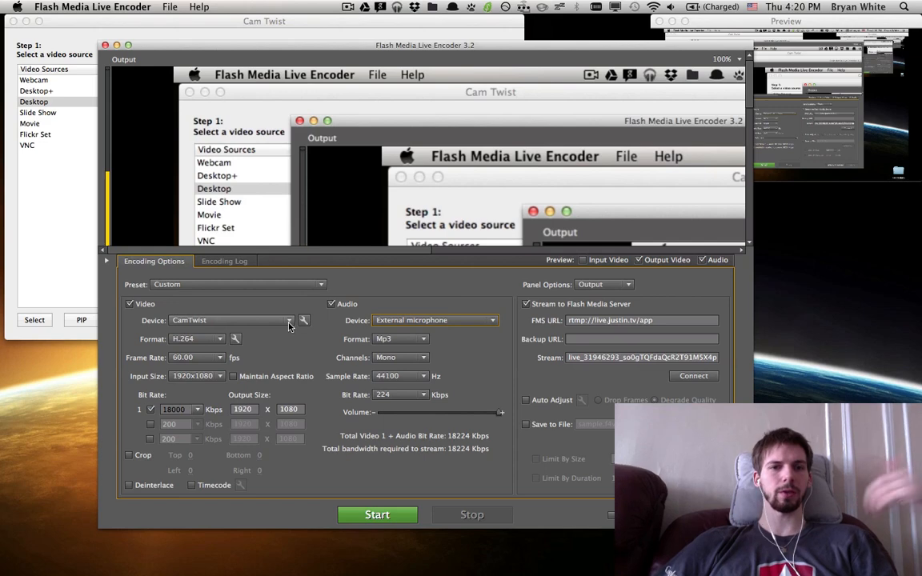
click(240, 320)
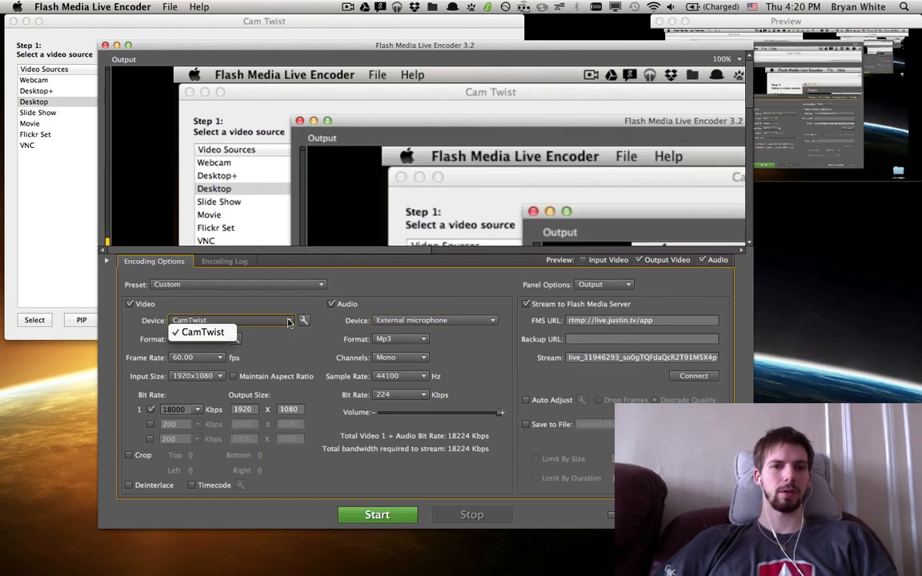
click(200, 322)
click(305, 321)
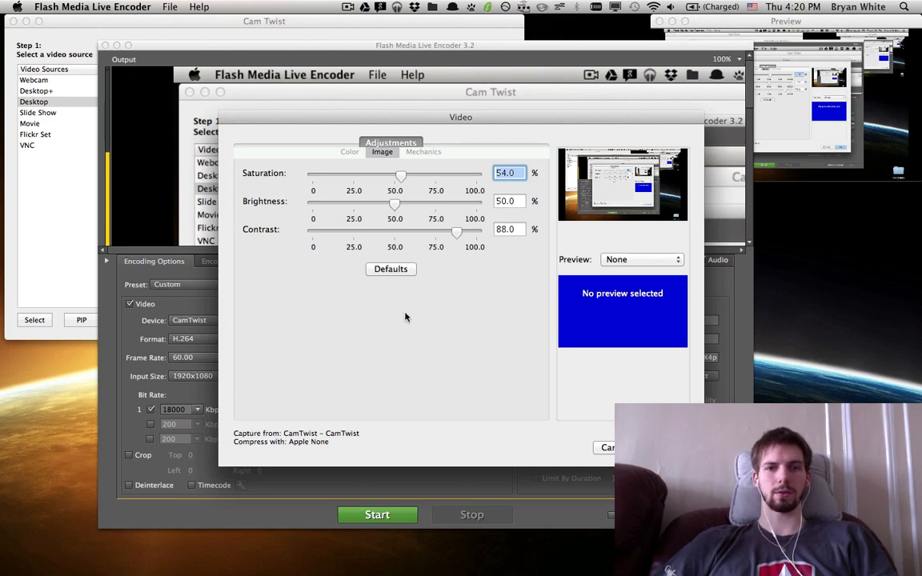
click(607, 448)
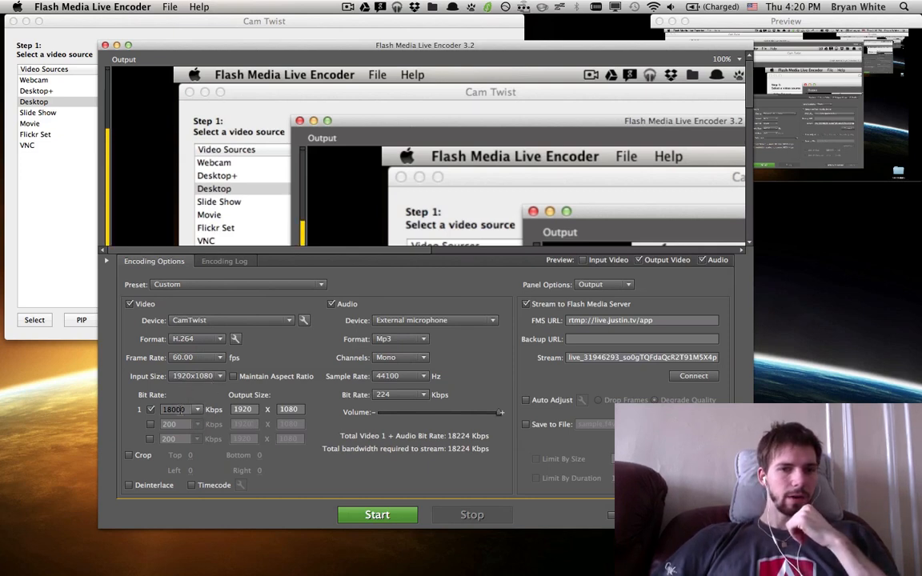
Check the available video bit rates, keep 18000 Kbps and start the stream.
click(200, 412)
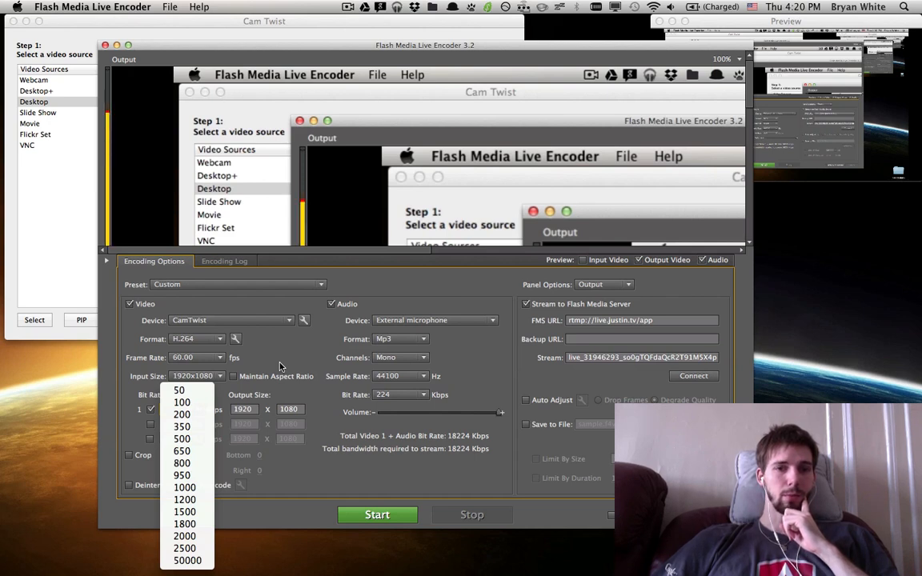
click(279, 367)
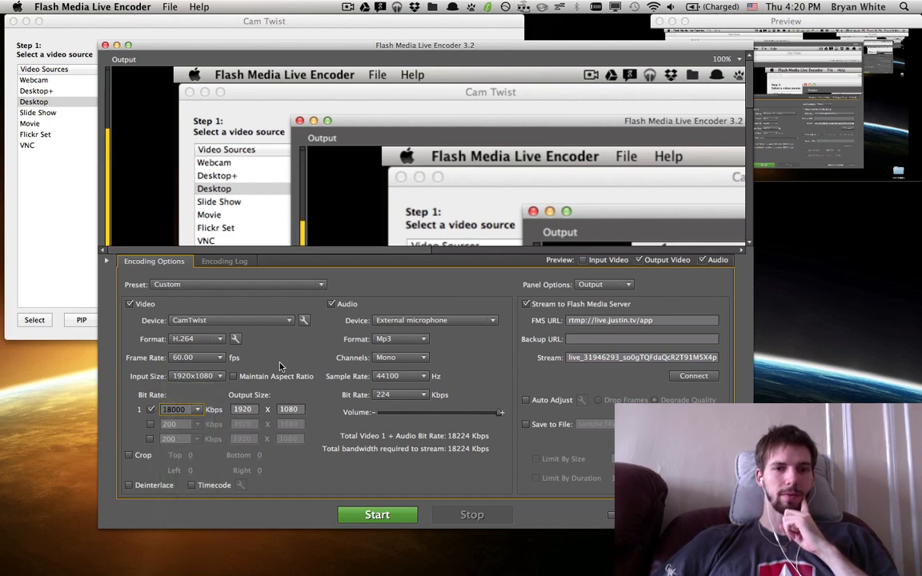
click(198, 411)
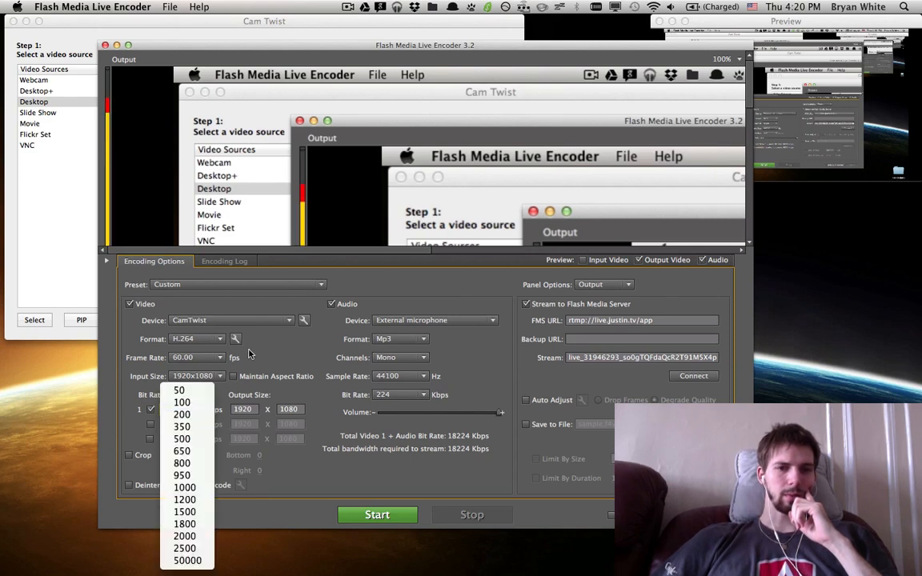
click(269, 359)
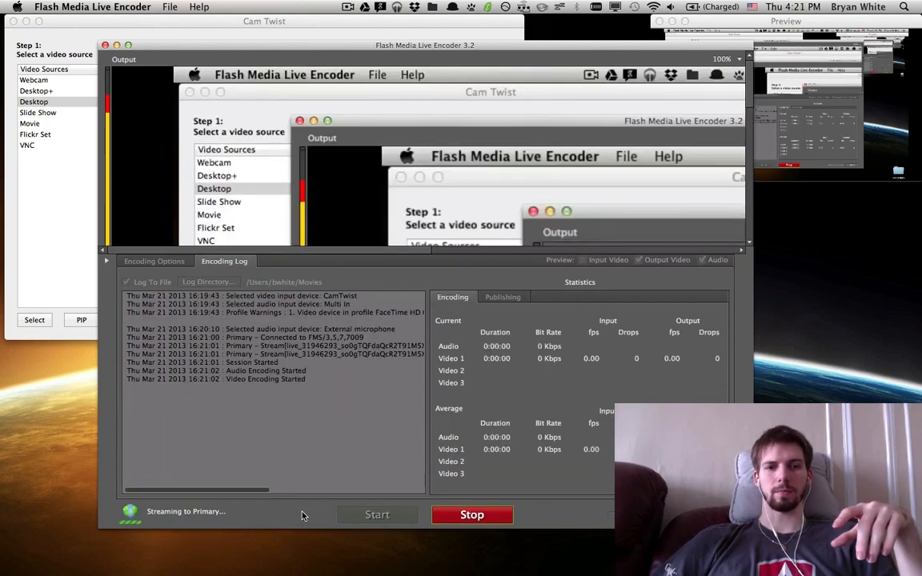
Switch to the Twitch channel page in Chrome, reload it to check the live playback, and return to the encoder's log and statistics.
key(ctrl+Right)
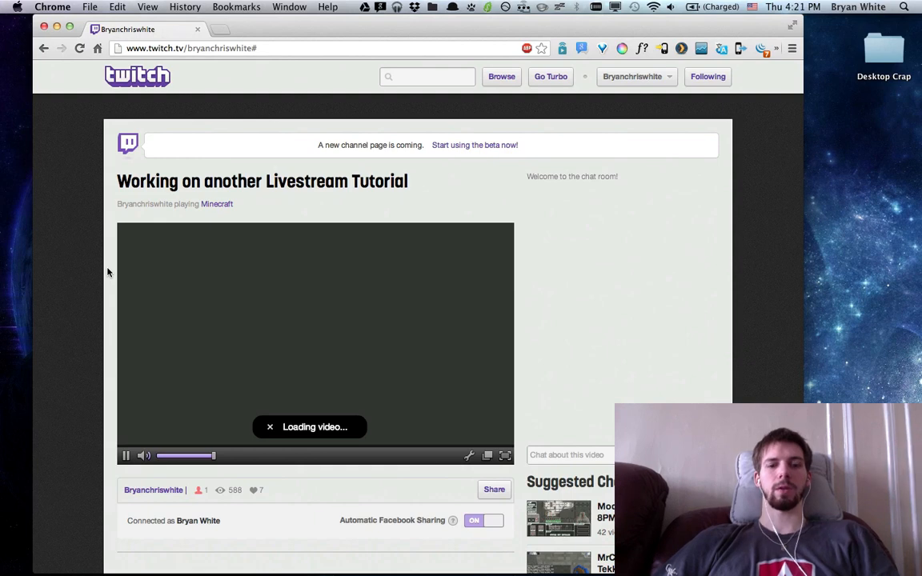
key(super+r)
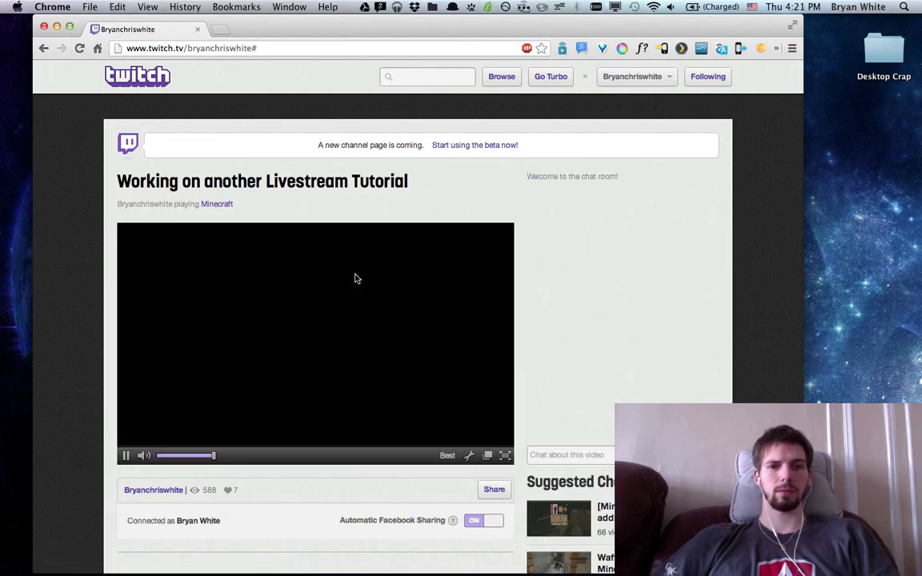
scroll(74, 309, left, 2)
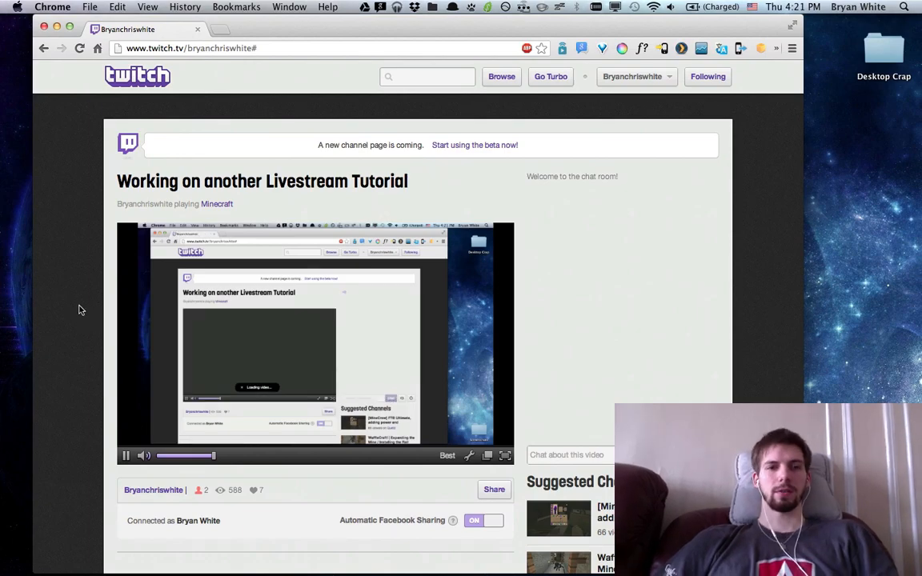
scroll(79, 310, right, 3)
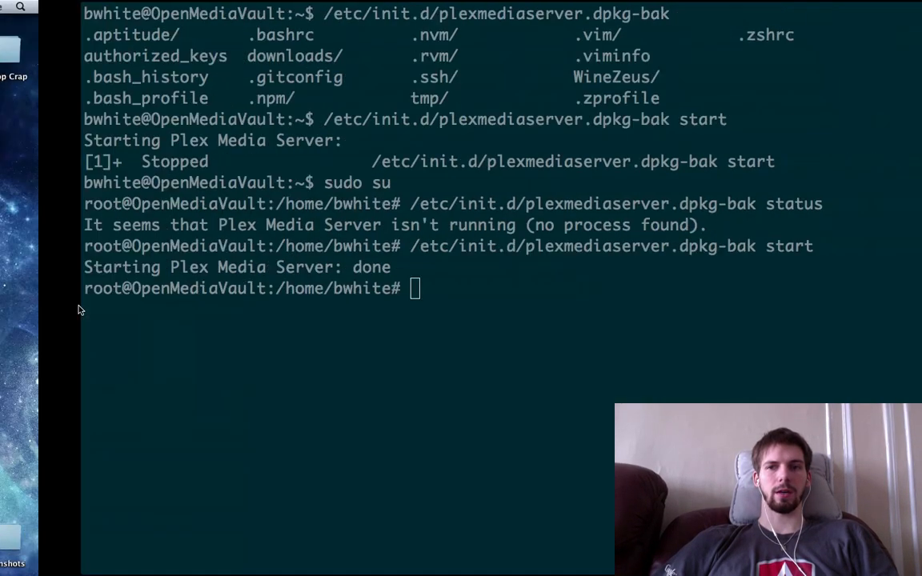
scroll(79, 310, left, 3)
scroll(78, 310, left, 3)
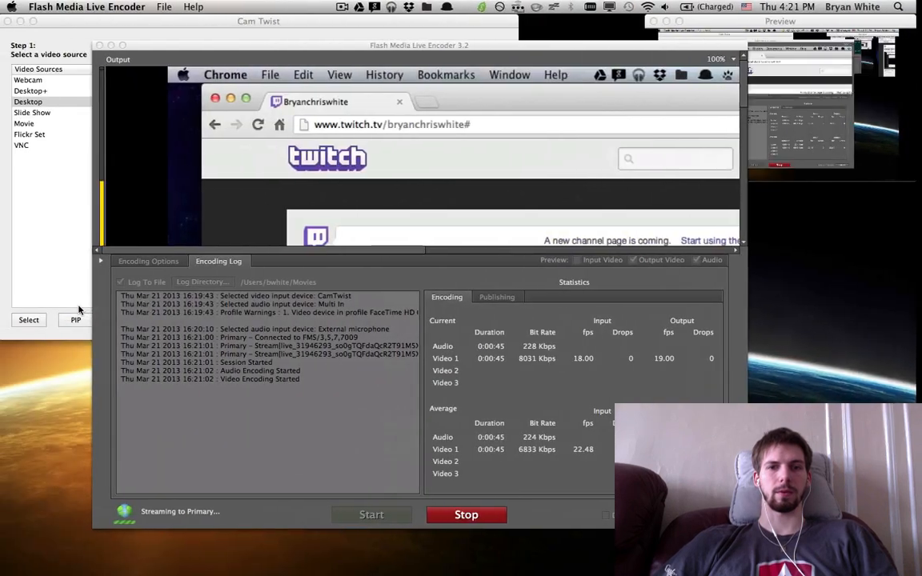
Pause the playback on the Twitch channel page in Chrome and stop the stream in Flash Media Live Encoder.
scroll(78, 310, right, 3)
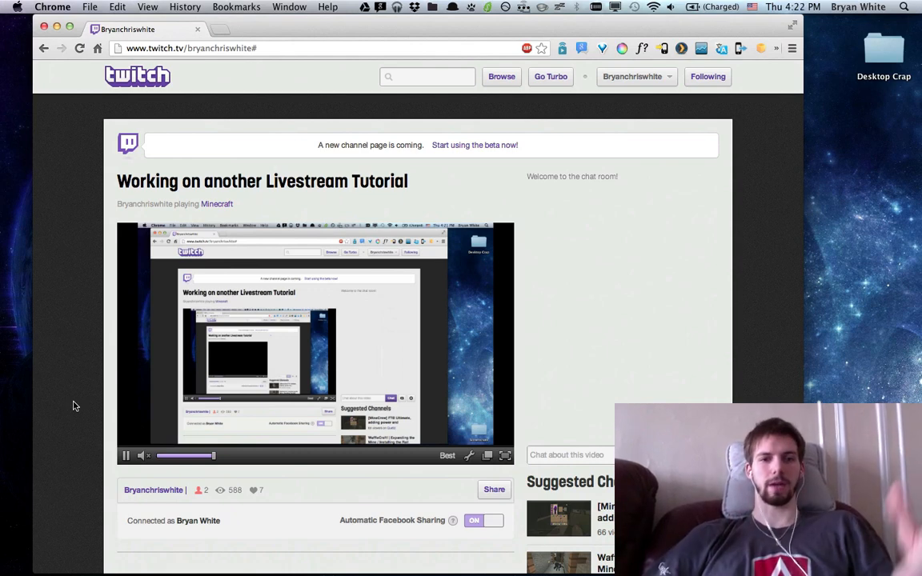
click(126, 456)
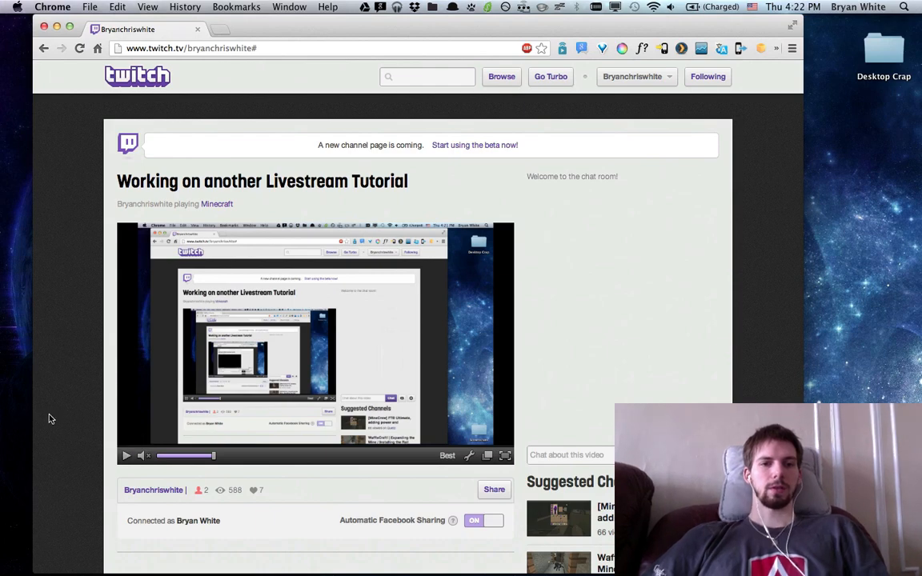
key(ctrl+Left)
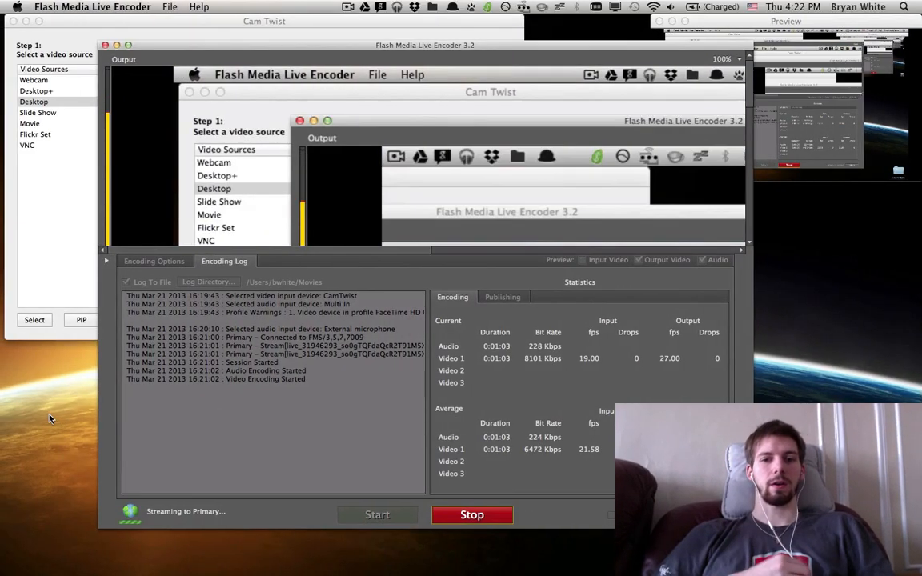
click(480, 518)
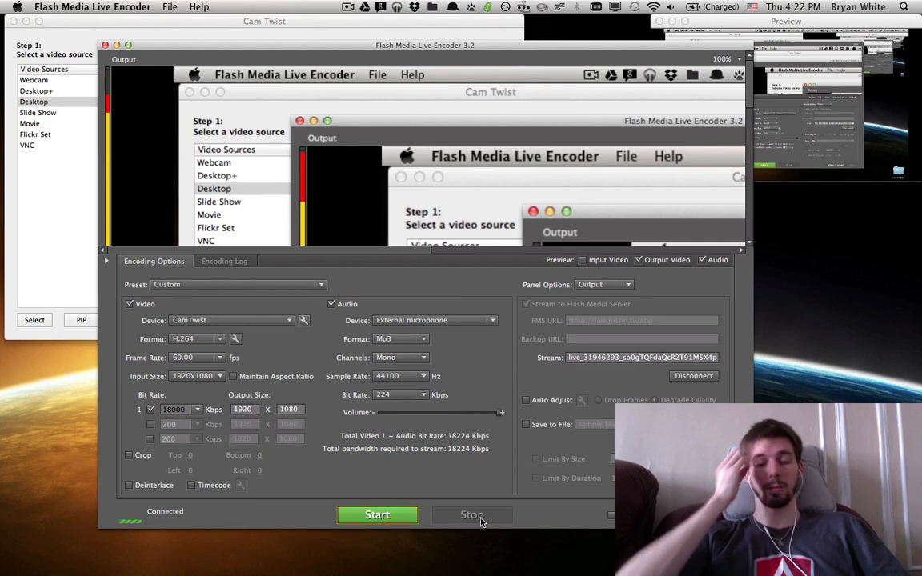
Return to the Twitch page in Chrome and inspect the paused stream image at full screen.
key(ctrl+Right)
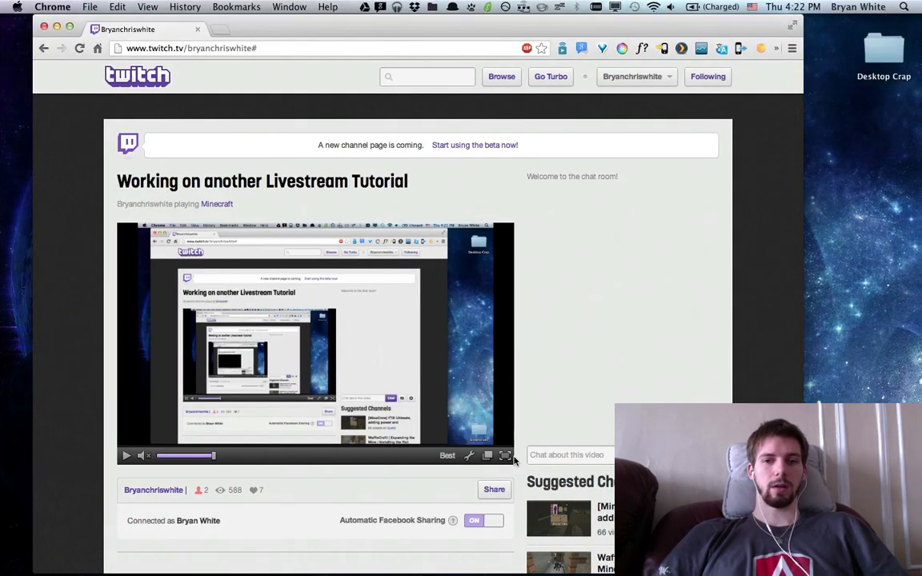
click(503, 457)
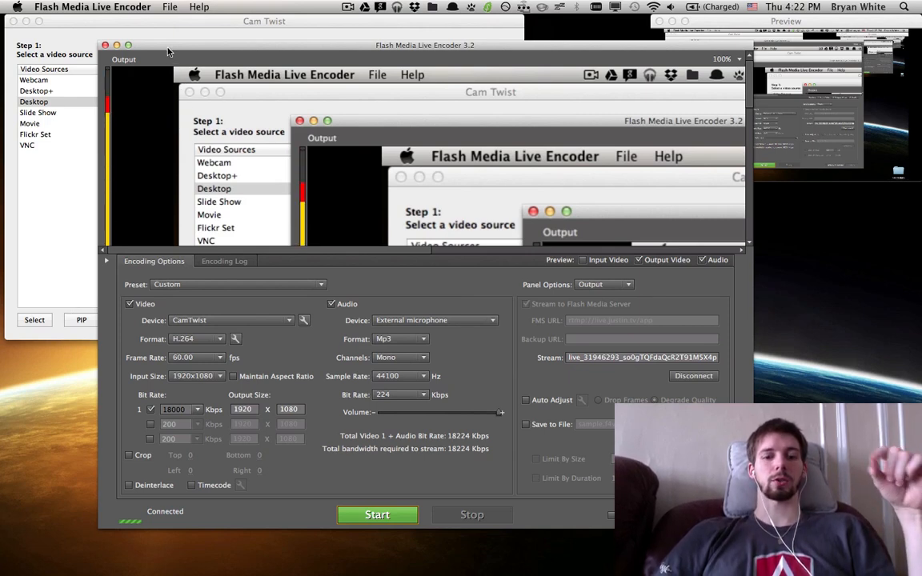
Look up ScreenFlow in the application launcher.
key(alt+space)
text(scre)
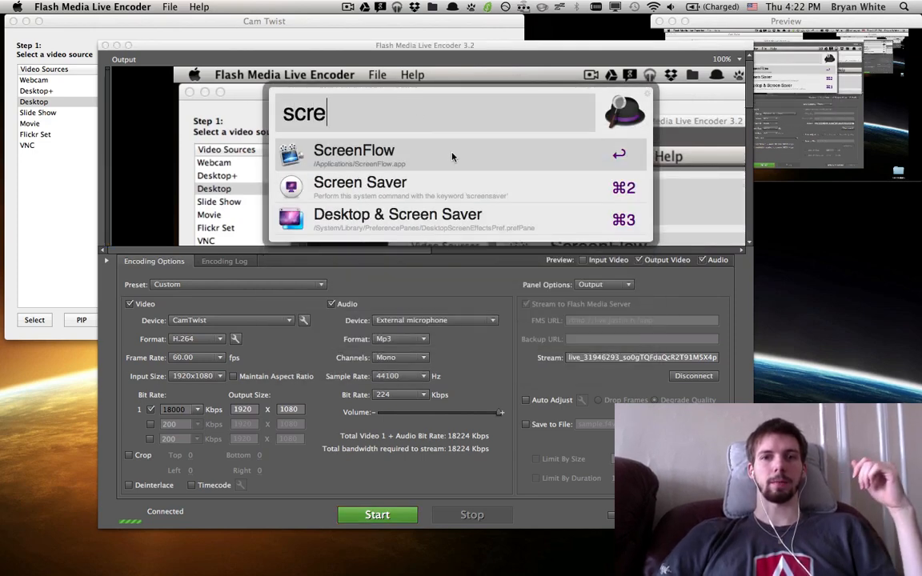
key(Return)
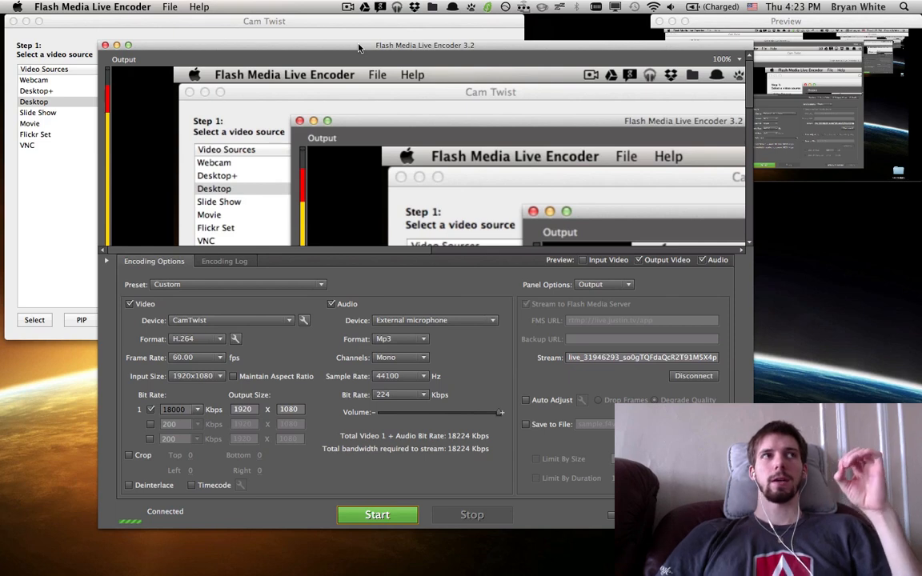
Review the Mac's sound volume and the system-wide lists of output and input devices, including Soundflower, Multi In and Multi-Output Device.
alt+click(671, 7)
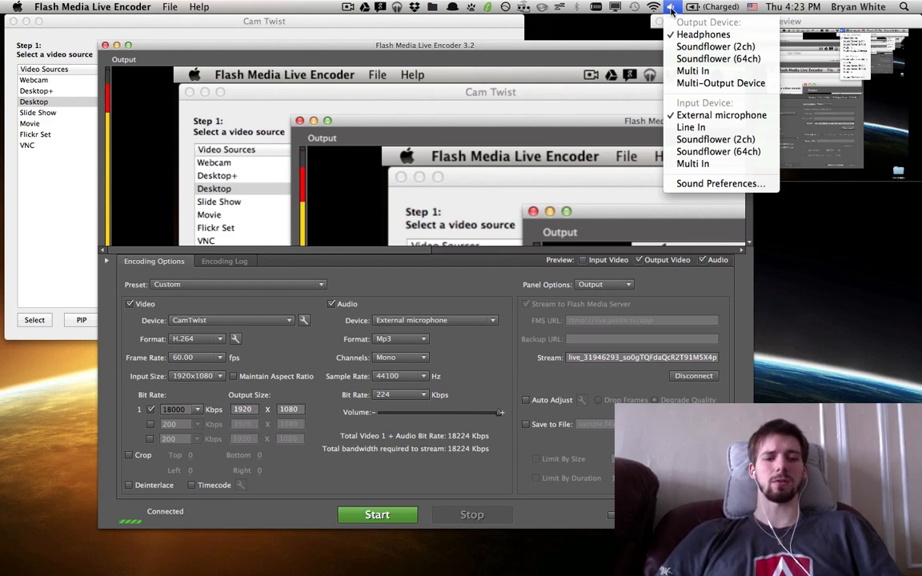
click(673, 9)
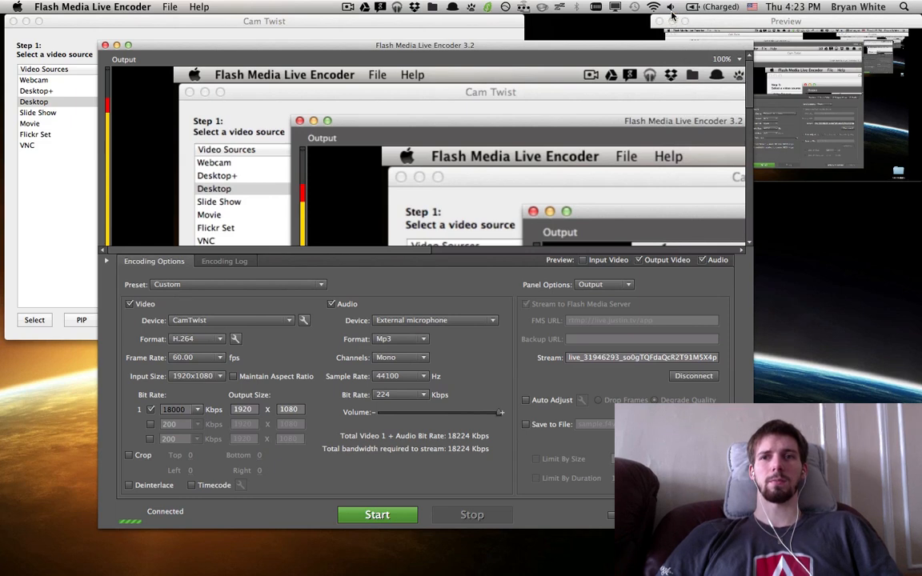
click(671, 9)
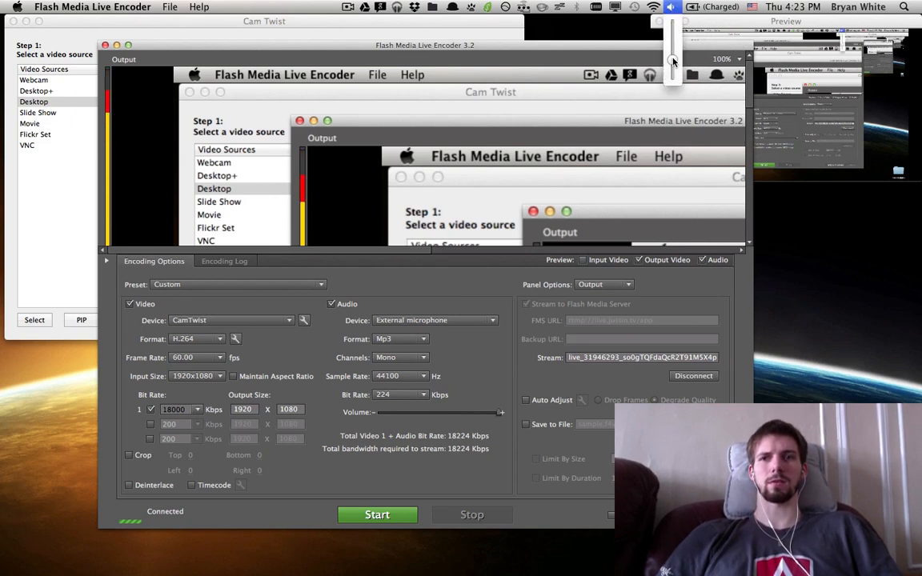
click(675, 7)
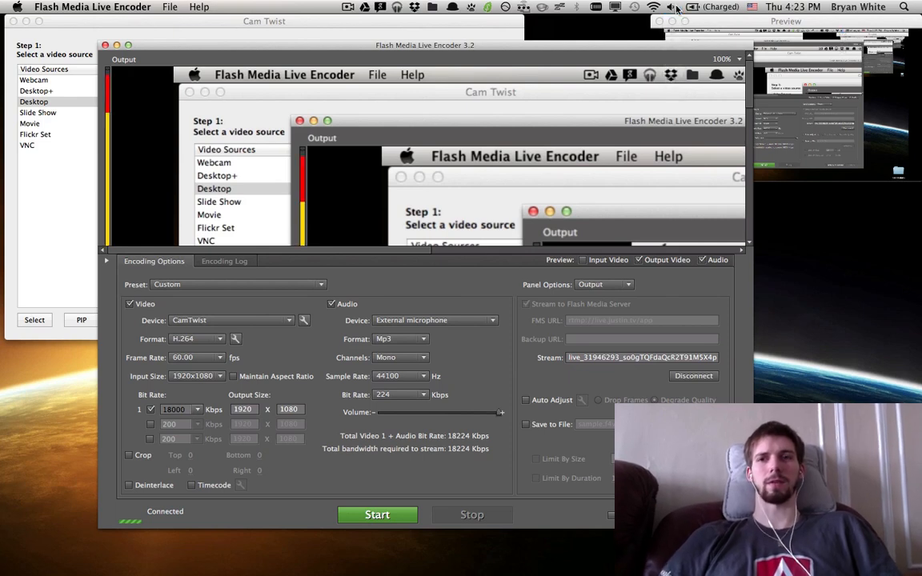
alt+click(677, 7)
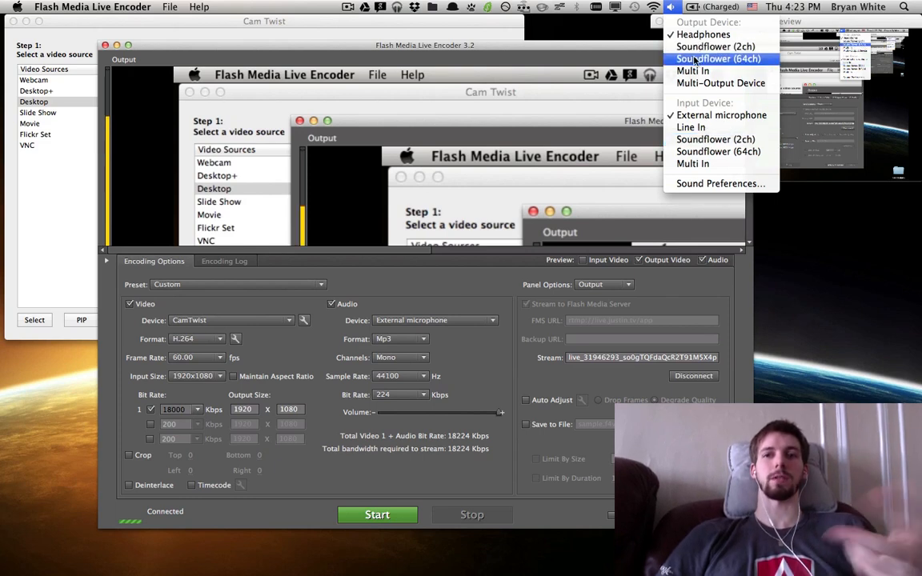
click(693, 57)
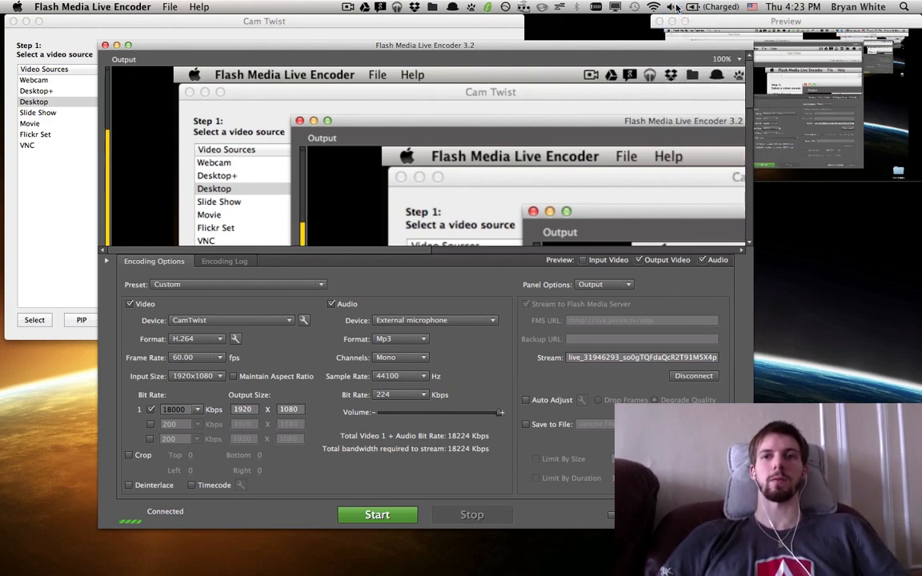
click(676, 5)
click(677, 6)
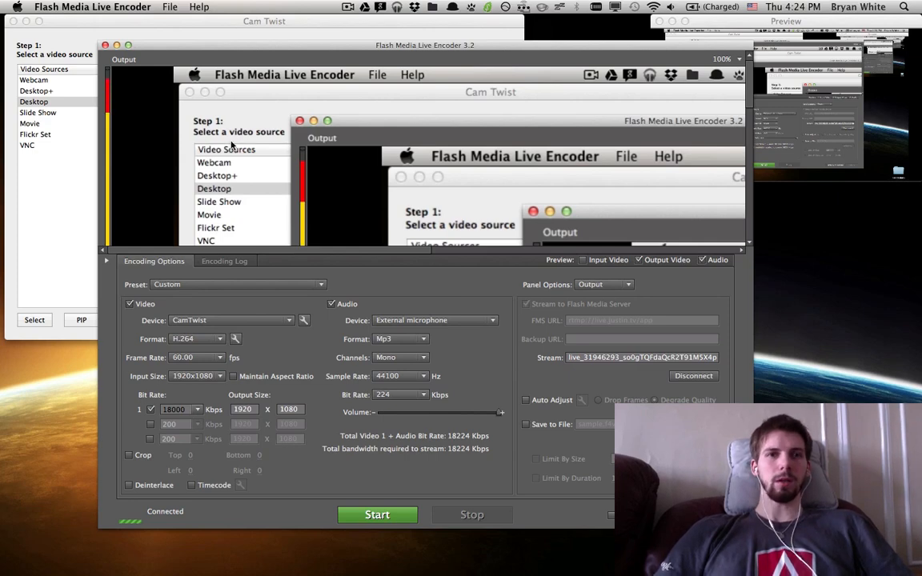
Close the Flash Media Live Encoder window and open Audio MIDI Setup through the application launcher.
click(105, 46)
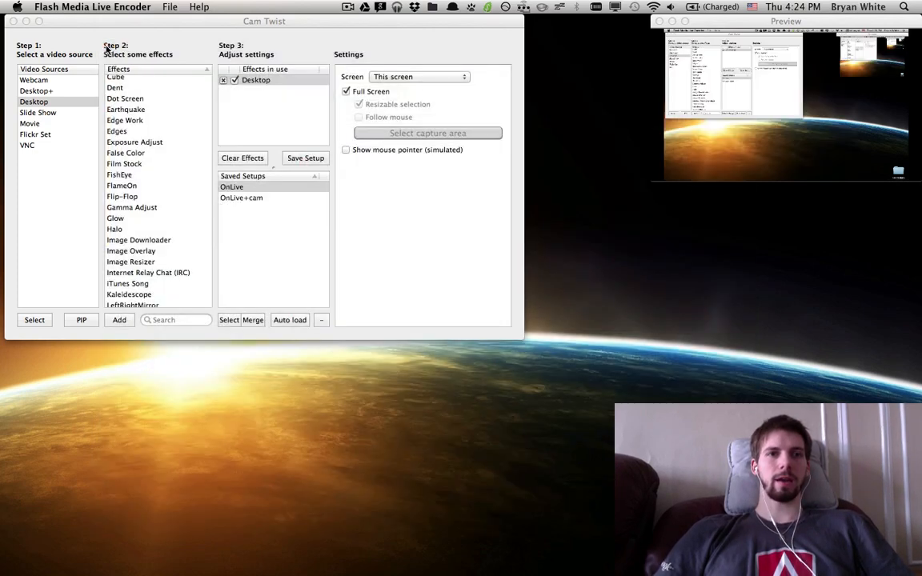
click(191, 43)
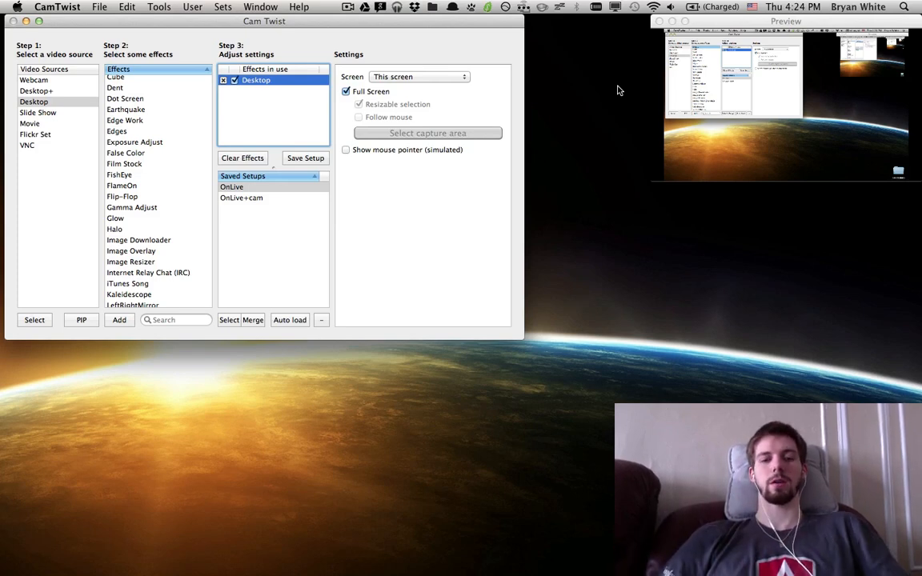
key(alt+space)
text(audi)
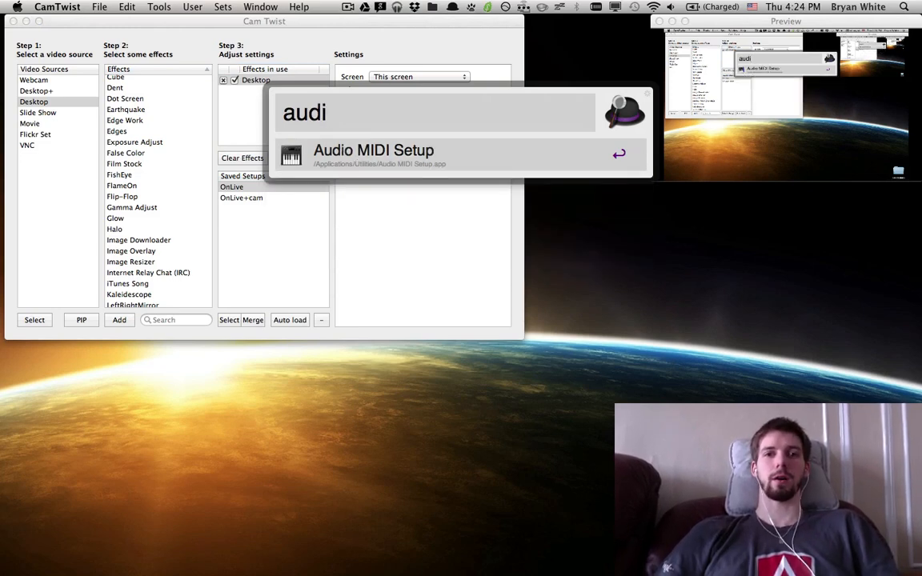
key(Escape)
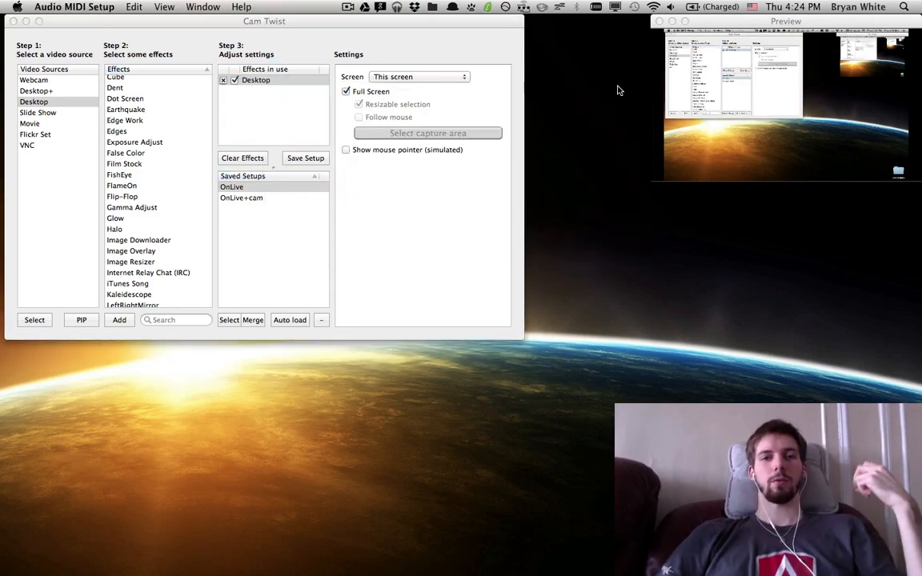
Launch Soundflowerbed through the application launcher and view its output routing choices for Soundflower (2ch) and Soundflower (64ch).
key(alt+space)
text(sta)
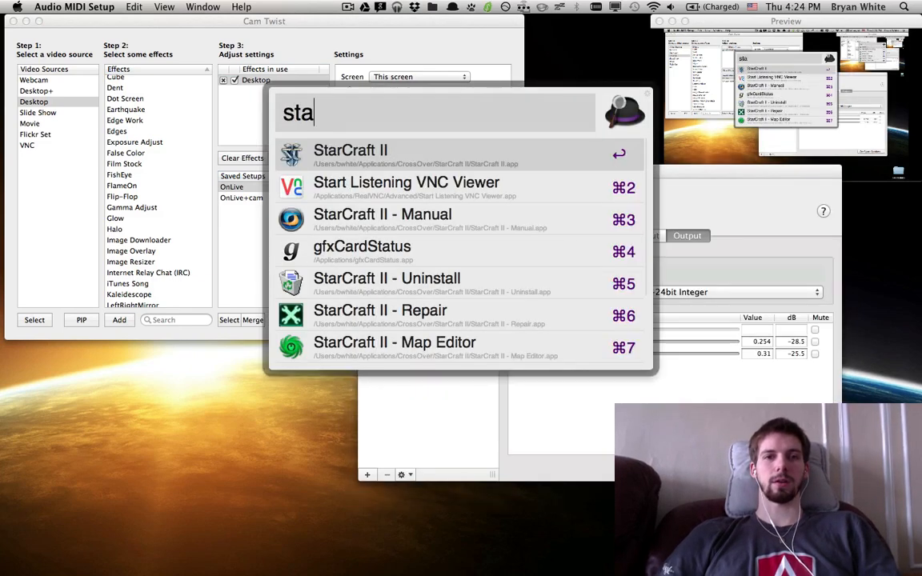
key(BackSpace)
key(BackSpace)
text(ound)
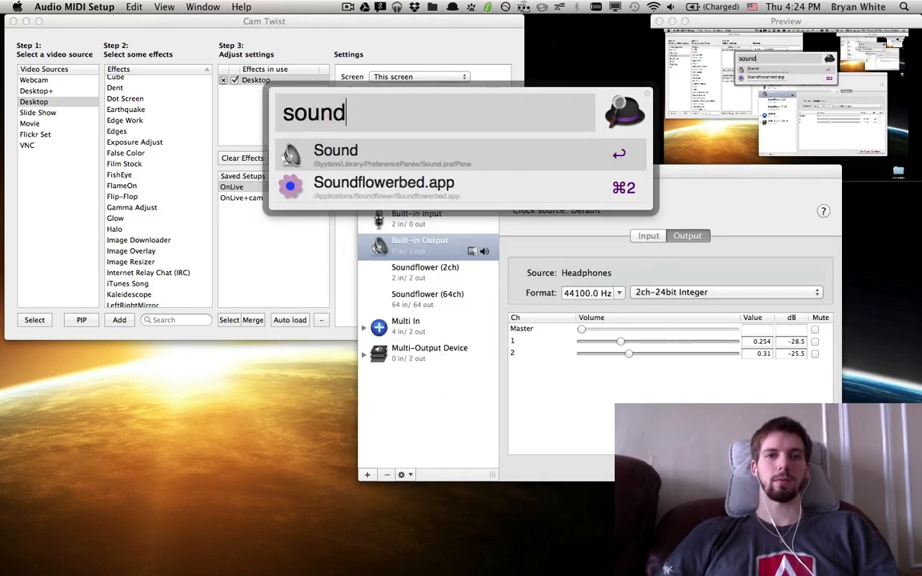
key(Down)
key(Return)
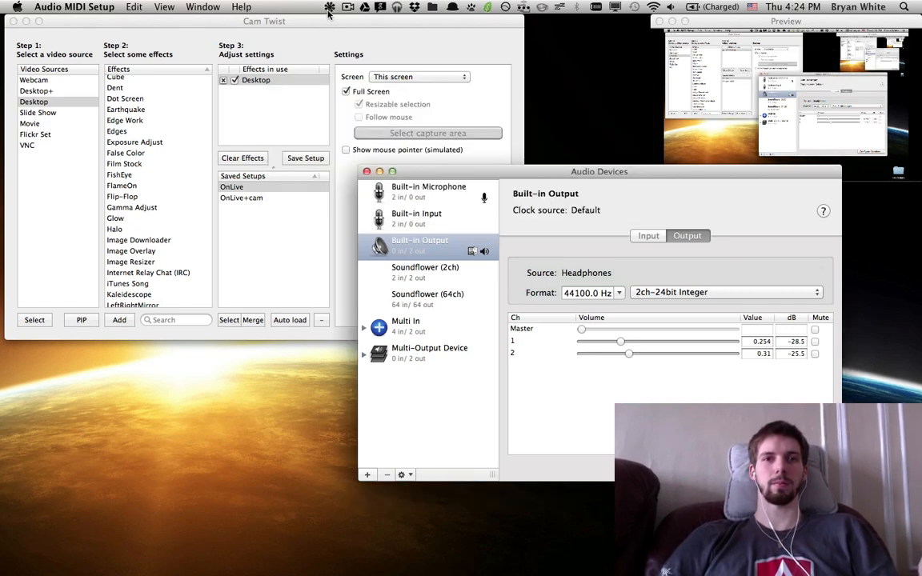
click(328, 7)
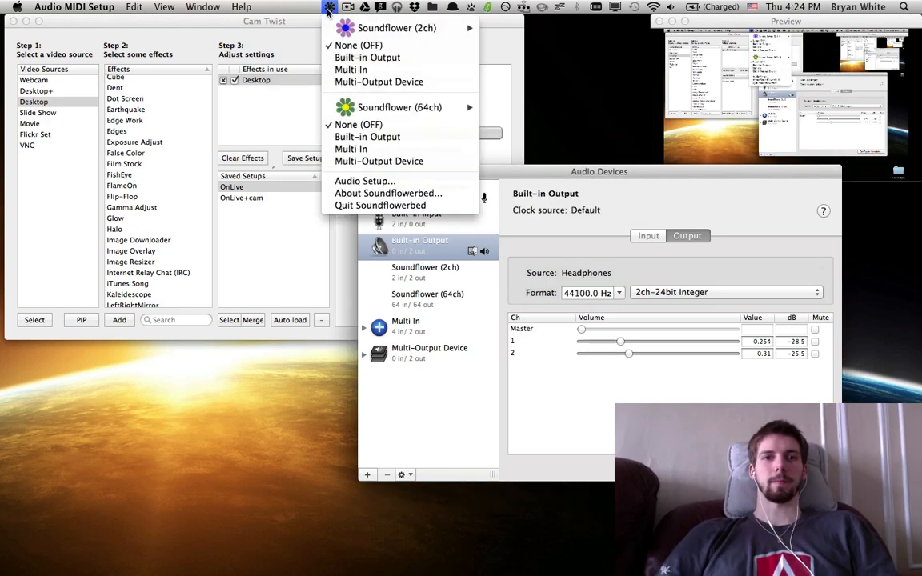
click(332, 4)
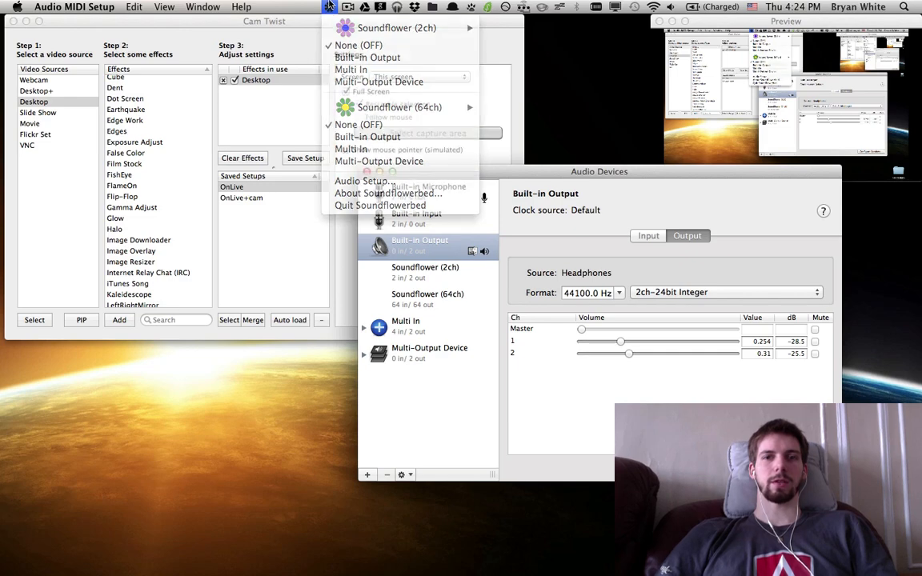
Move the Audio Devices window over the CamTwist window and compare the settings of the Multi In and Multi-Output Device entries.
drag(624, 175, 288, 228)
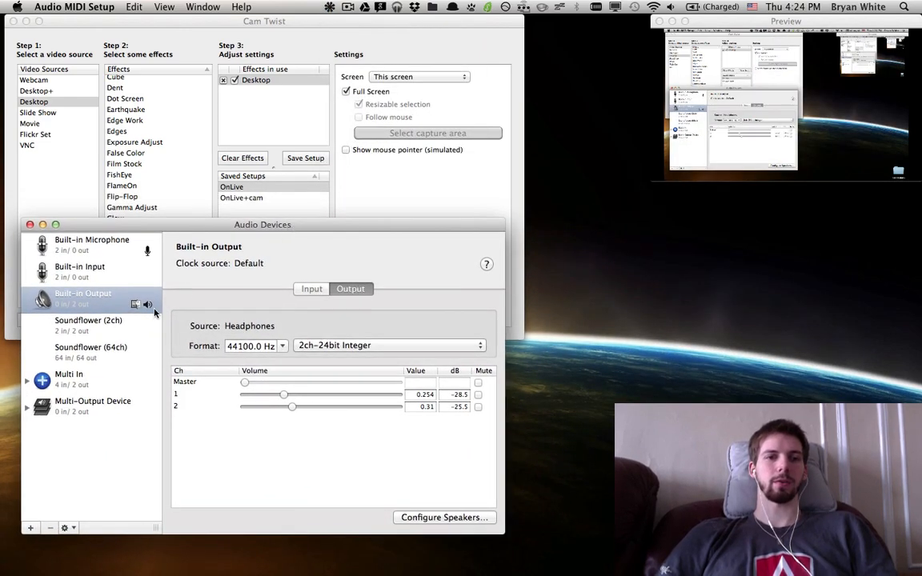
click(89, 377)
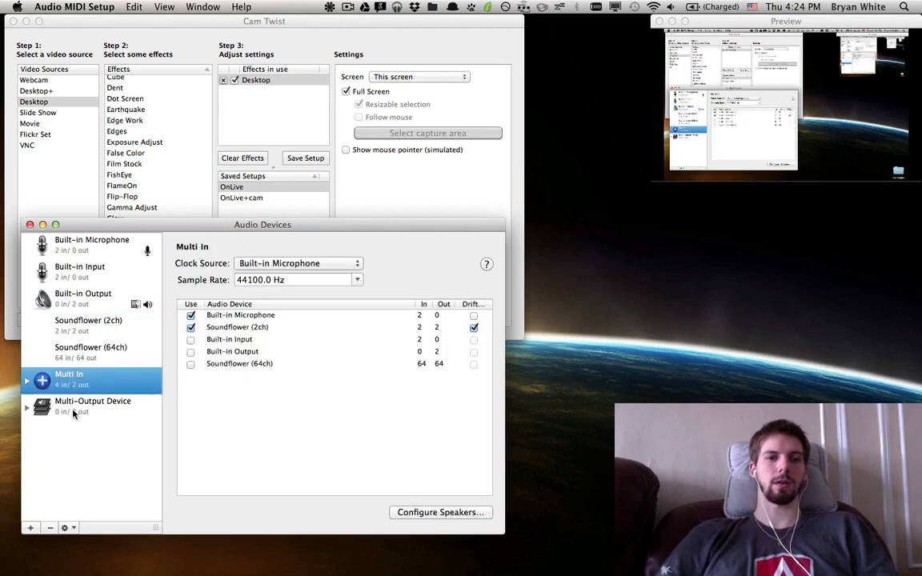
click(72, 413)
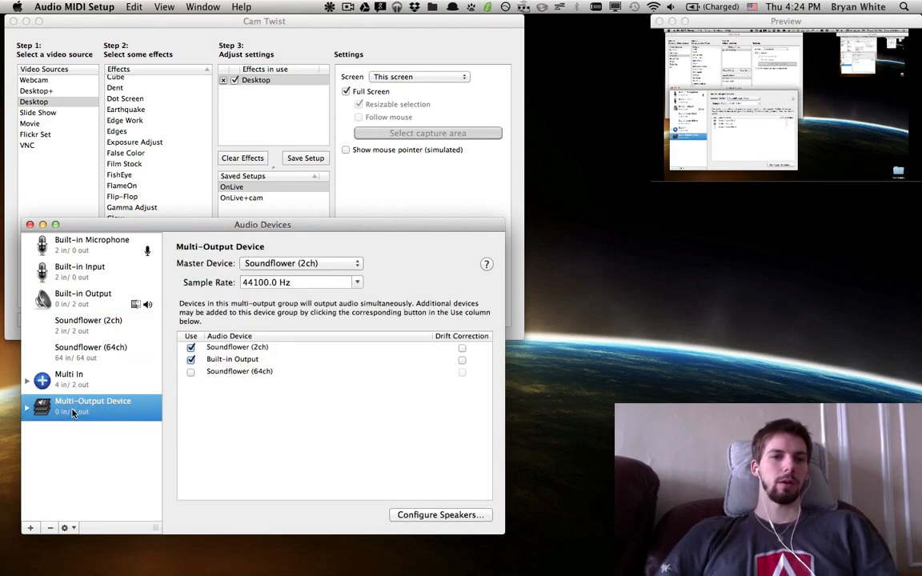
click(70, 387)
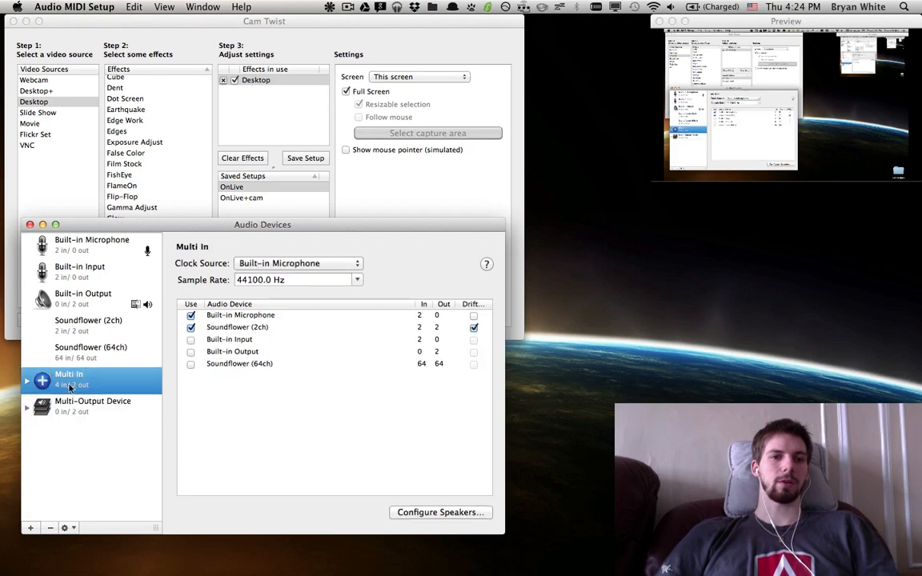
click(74, 407)
click(73, 384)
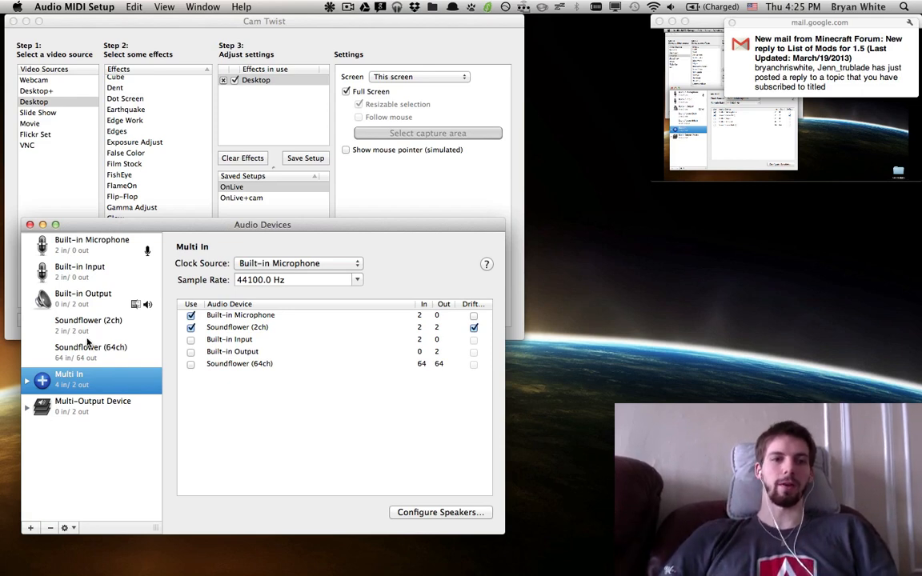
click(65, 377)
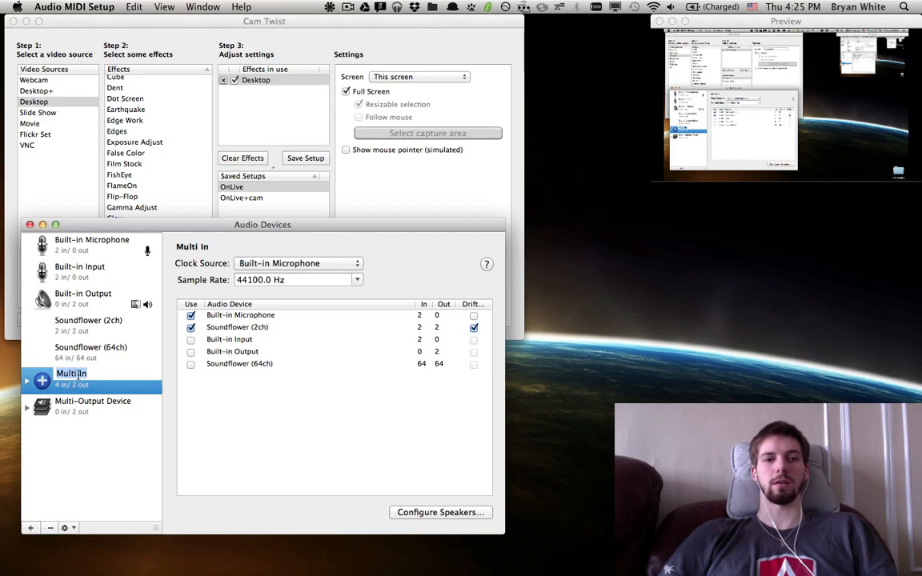
click(111, 450)
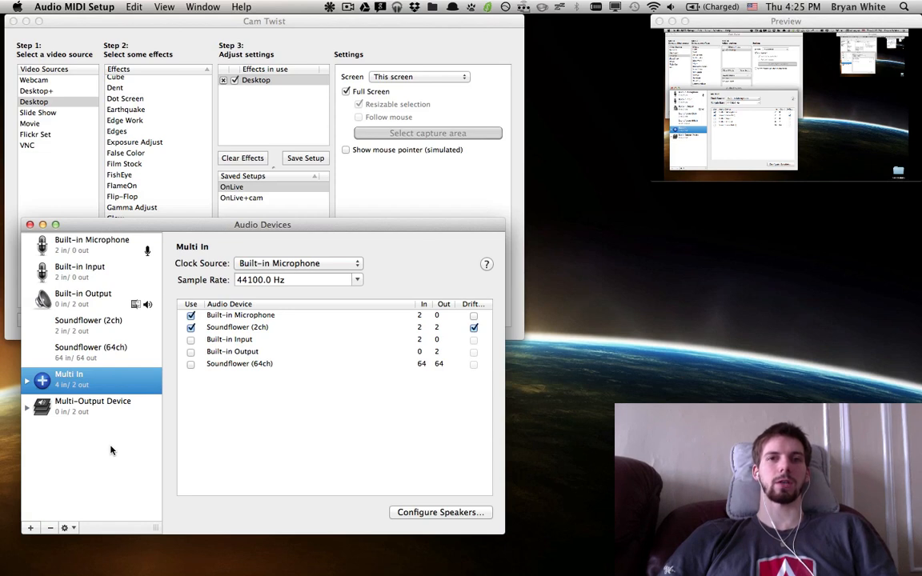
Create a new aggregate device in Audio Devices and name it "Multi In 2".
click(31, 528)
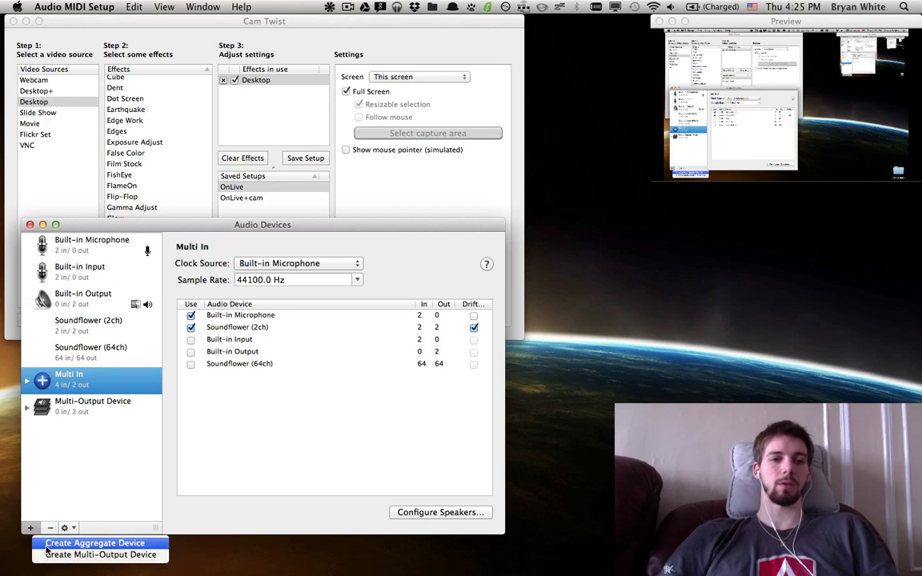
click(47, 544)
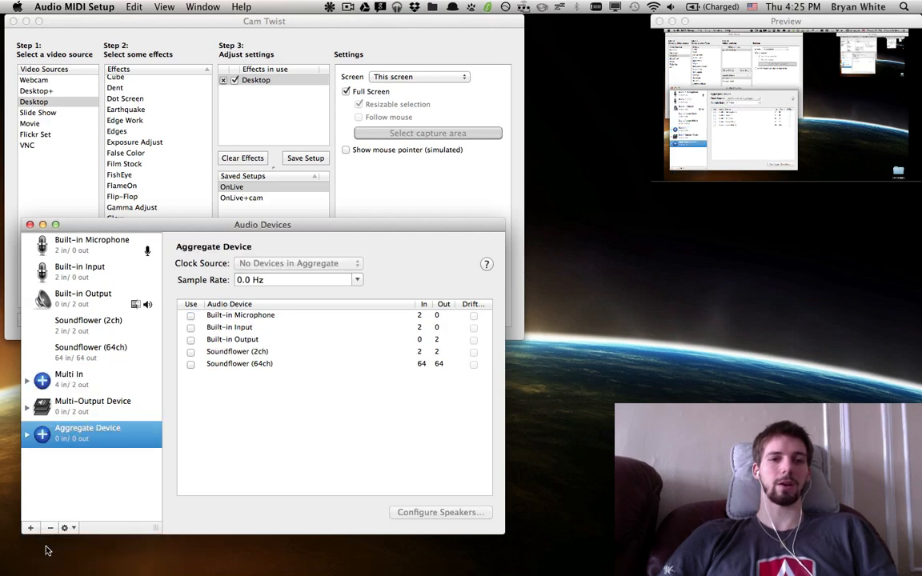
double_click(73, 430)
text(M)
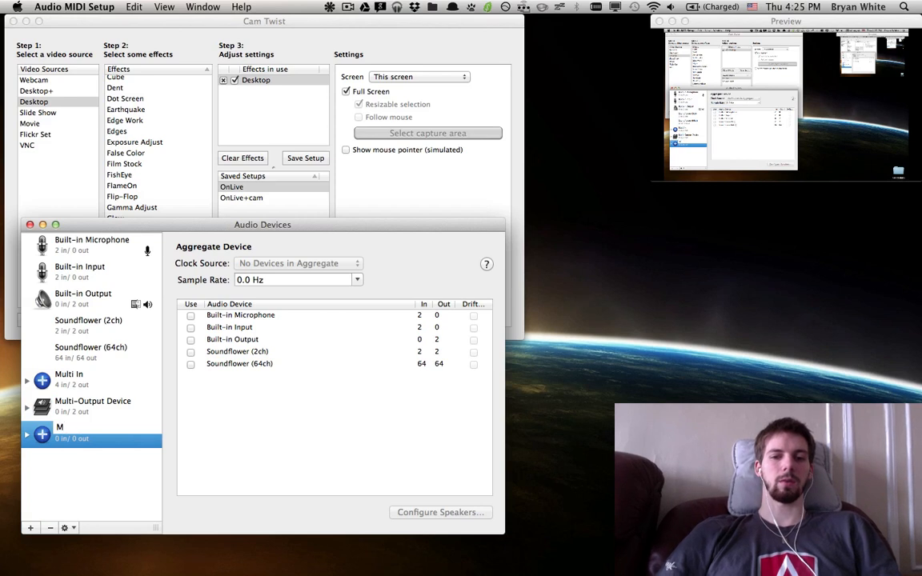
text(ulti )
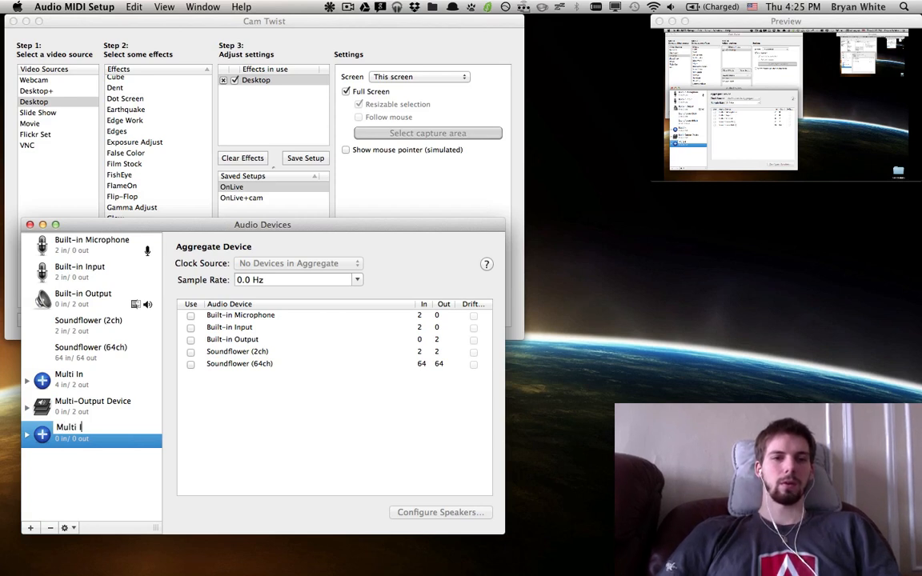
text(In 2)
key(Return)
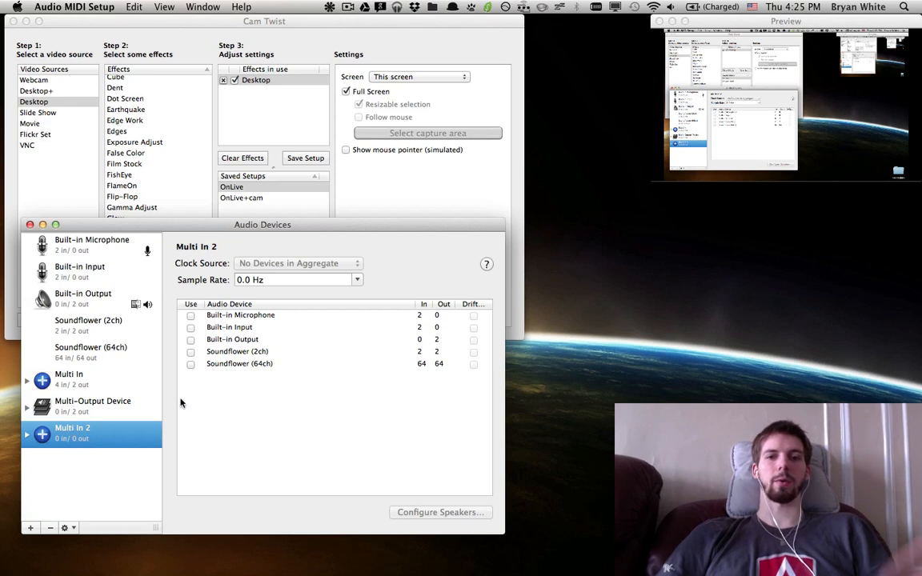
Include Built-in Microphone and Soundflower (2ch) in the Multi In 2 aggregate, leaving Built-in Output out of it.
click(191, 315)
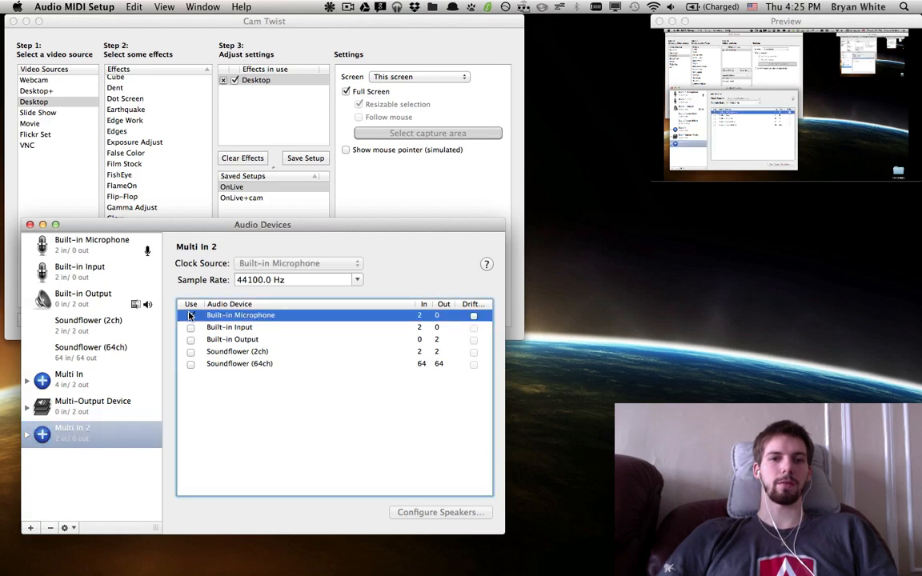
click(191, 353)
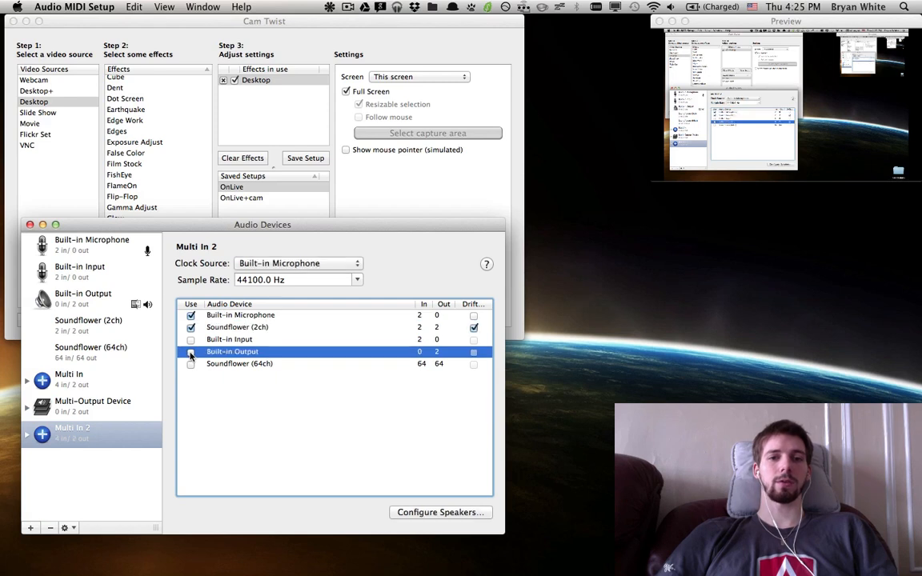
click(191, 353)
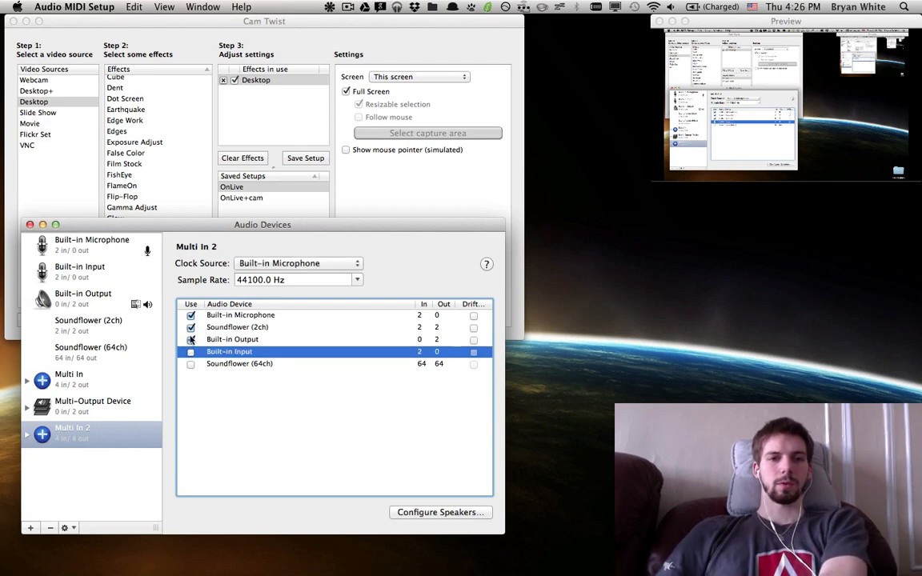
click(191, 340)
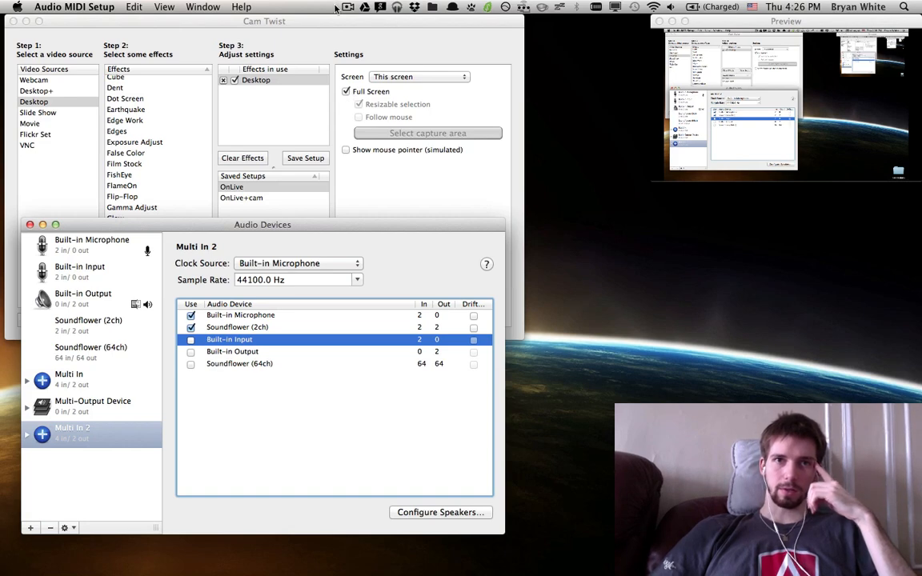
Relaunch Soundflowerbed through the application launcher and display its output routing choices.
key(alt+space)
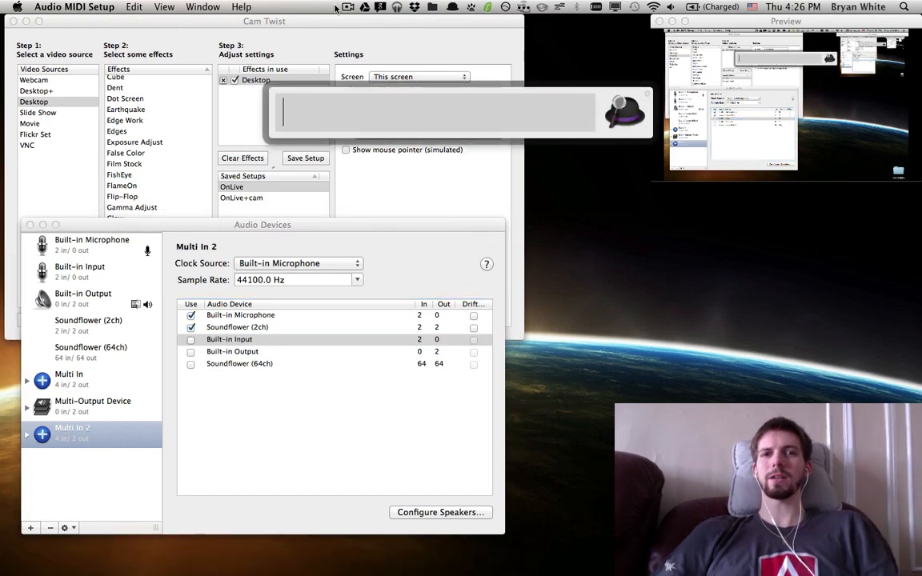
text(sound)
key(Return)
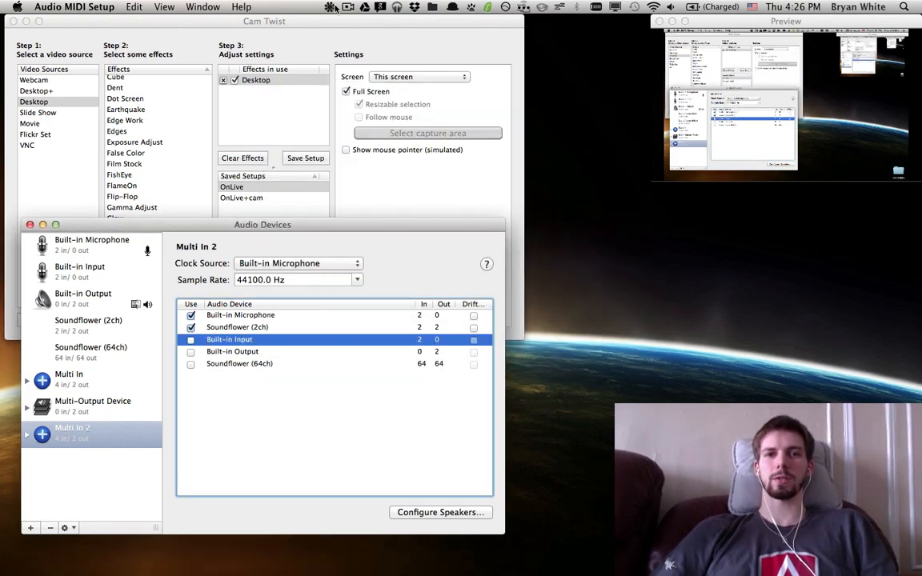
click(332, 7)
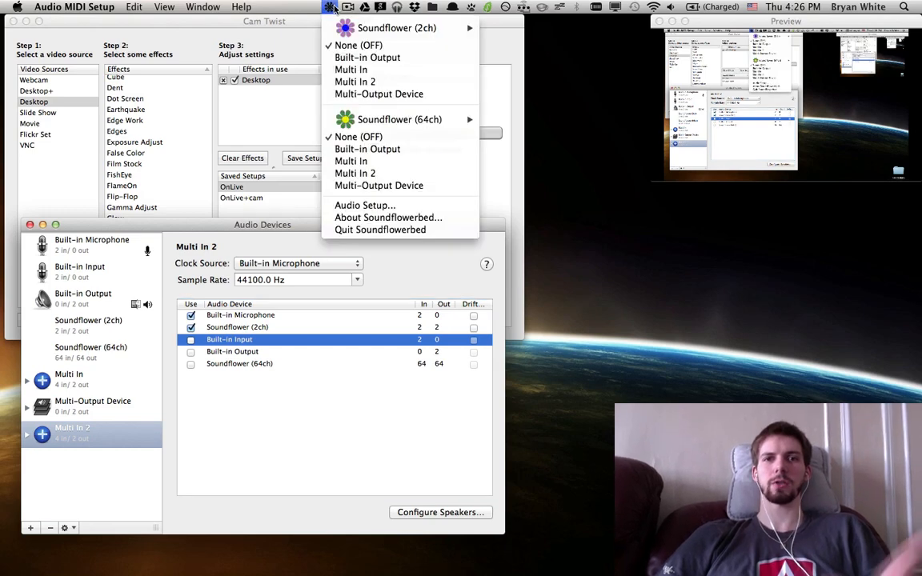
Route Soundflower (2ch) to Built-in Output in Soundflowerbed and make Soundflower (2ch) the system's sound output device.
mouse_move(426, 118)
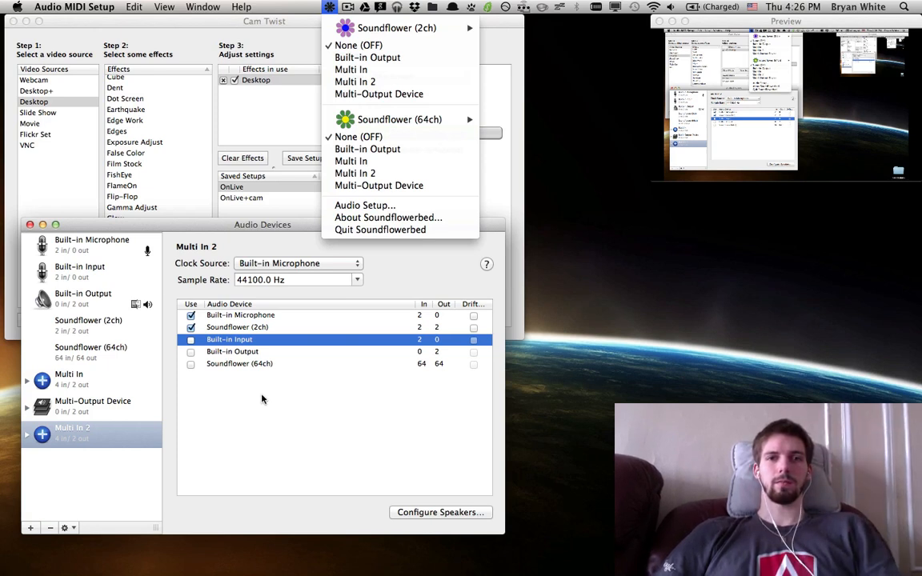
click(375, 59)
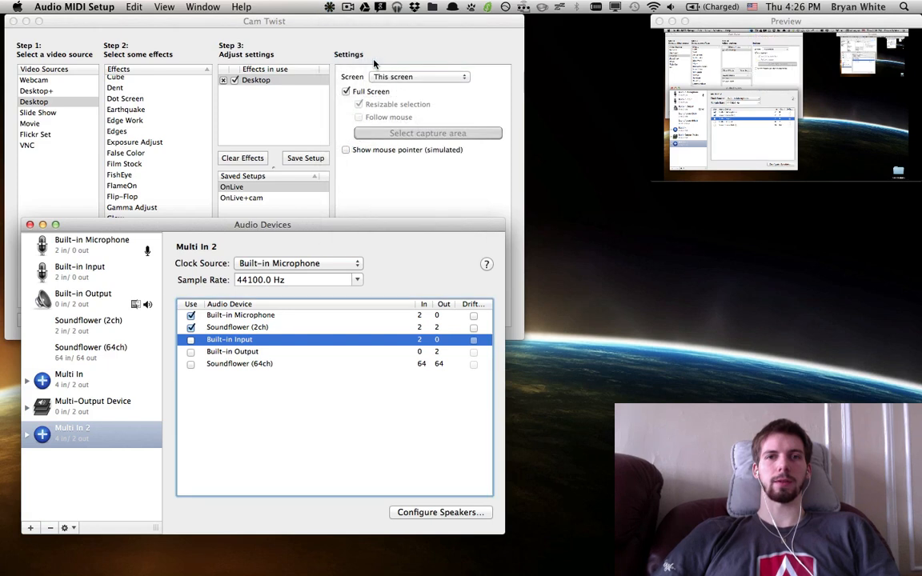
click(670, 8)
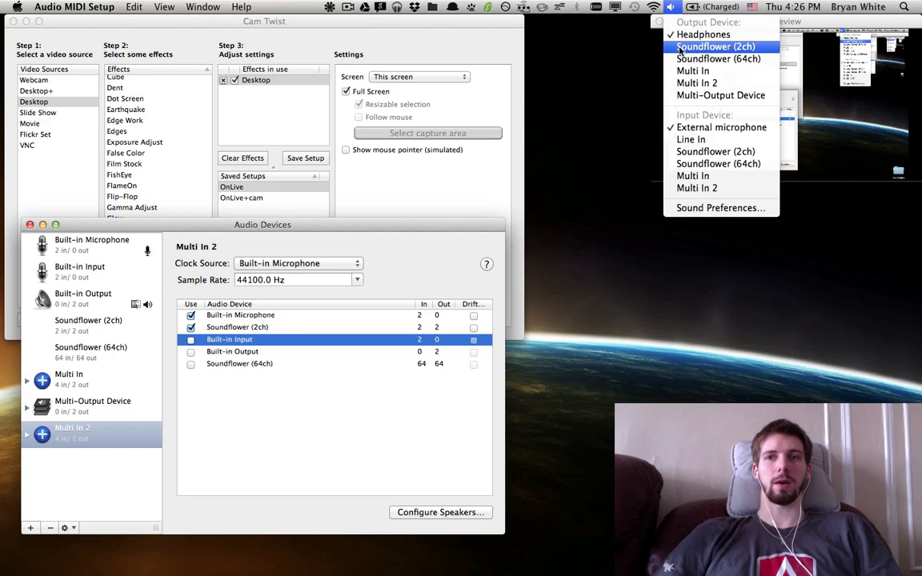
click(680, 48)
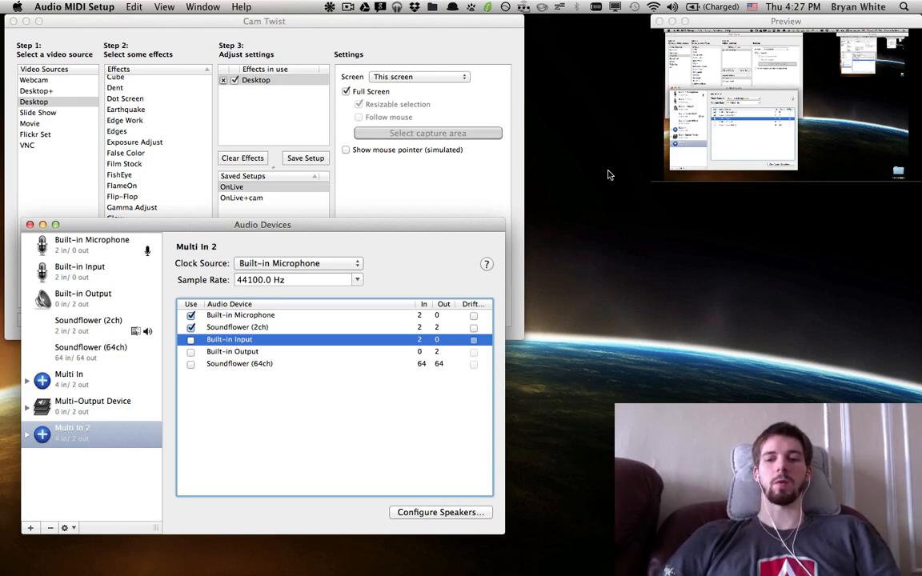
click(330, 7)
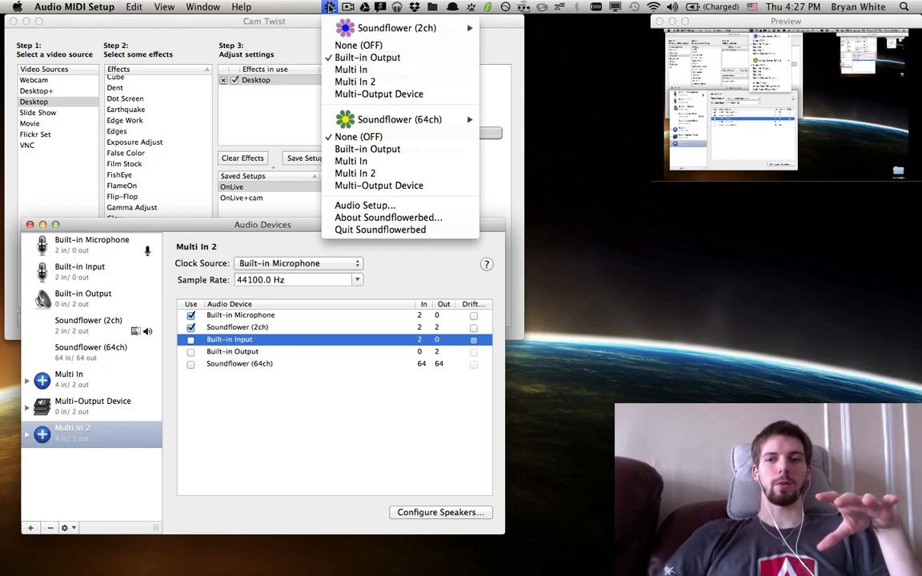
click(329, 7)
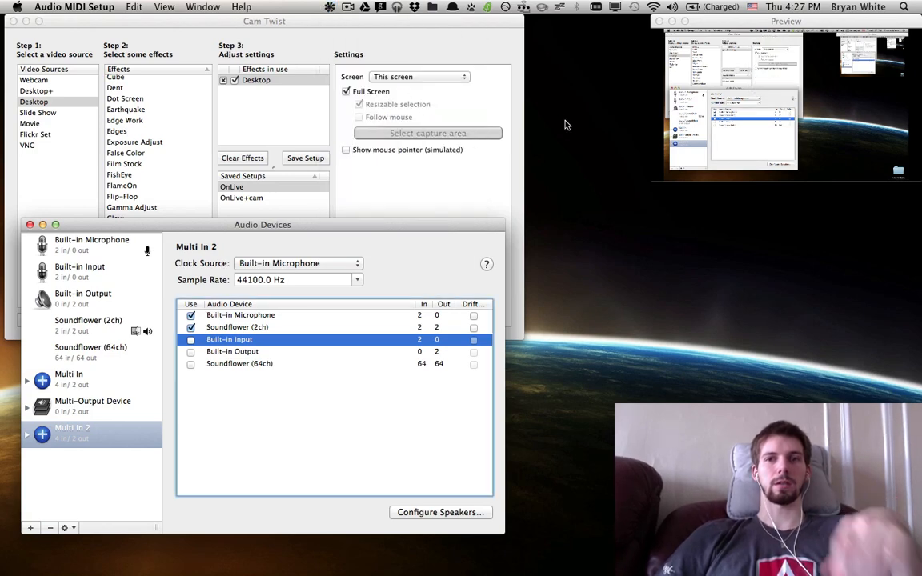
Switch to Flash Media Live Encoder, move its window up, and set the audio device to Soundflower (2ch).
key(alt+space)
text(fl)
key(Return)
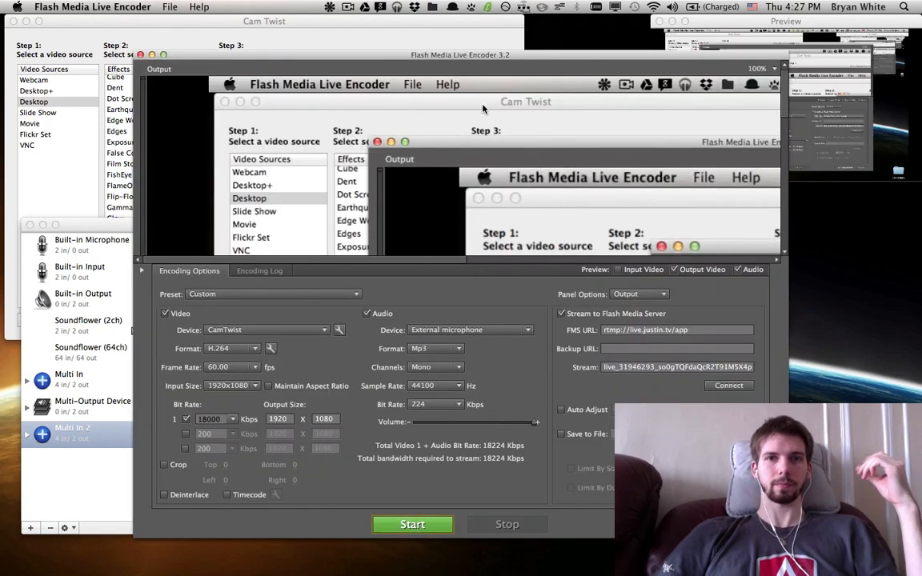
drag(471, 63, 472, 27)
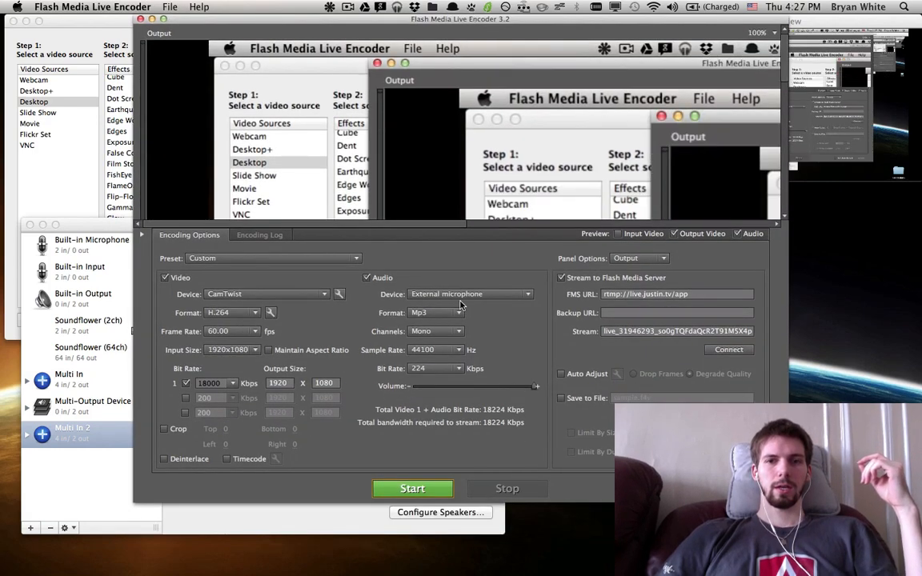
click(528, 296)
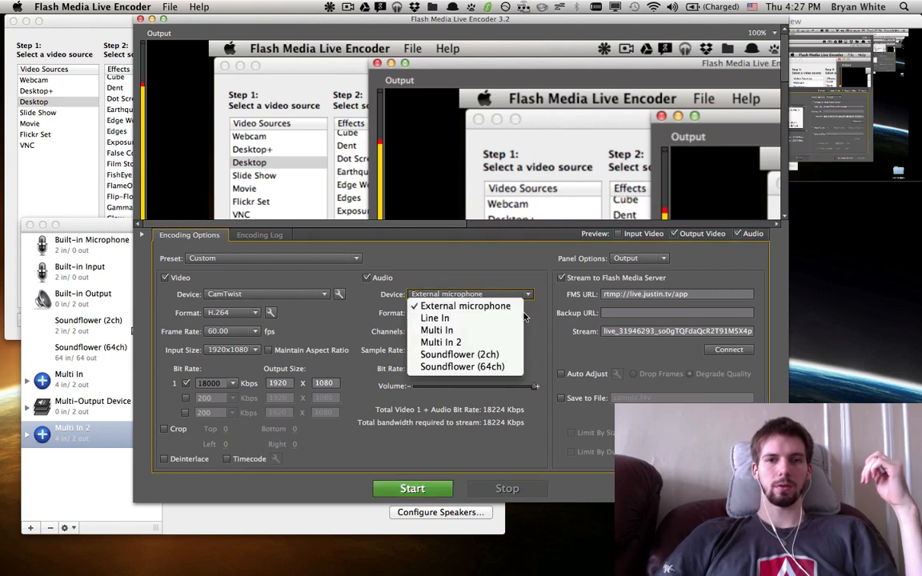
click(478, 356)
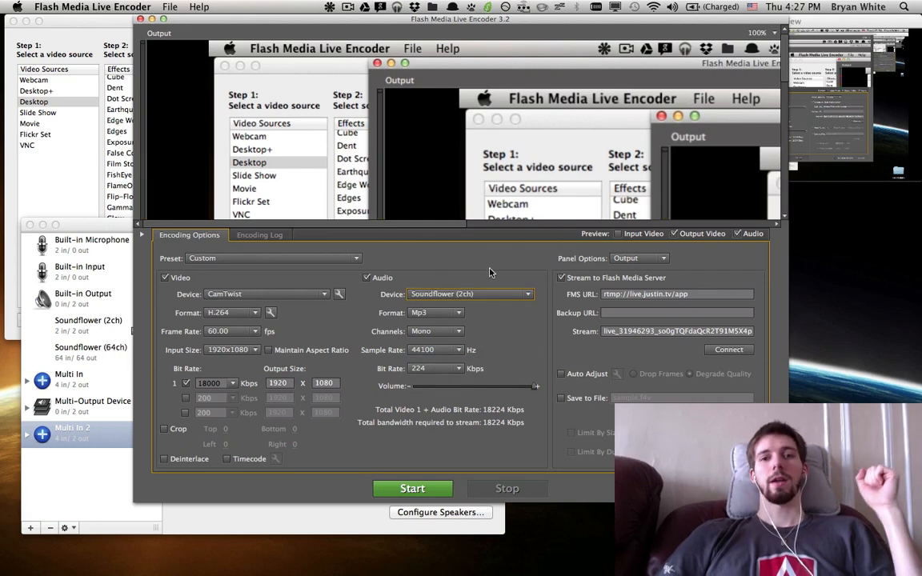
Raise and lower the system volume repeatedly to check the response of the encoder's audio level meter.
key(F12)
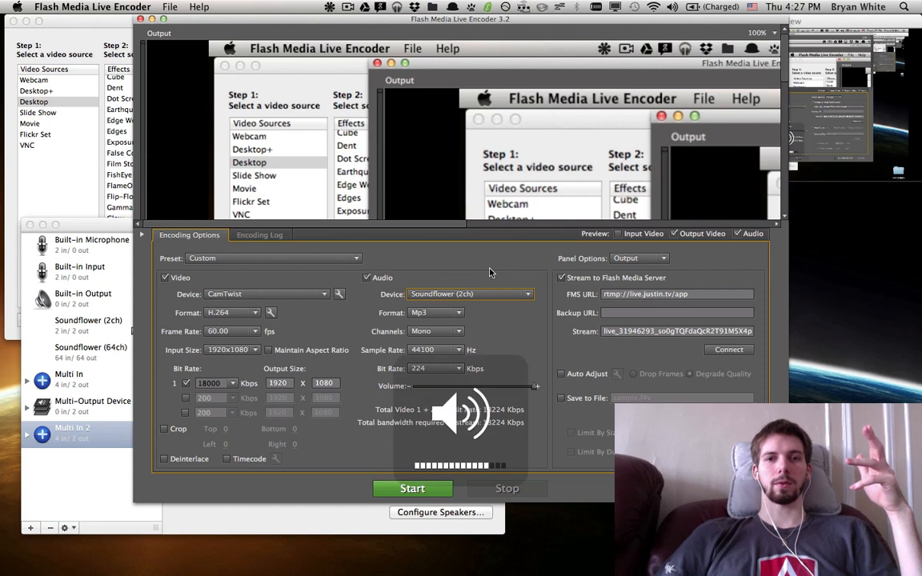
key(F11)
key(F12)
key(F12)
key(F12)
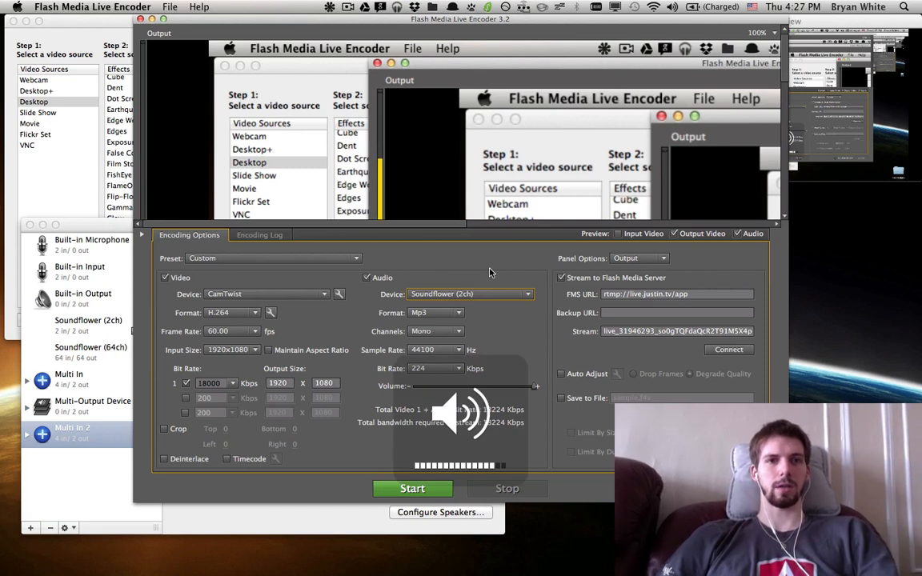
key(F12)
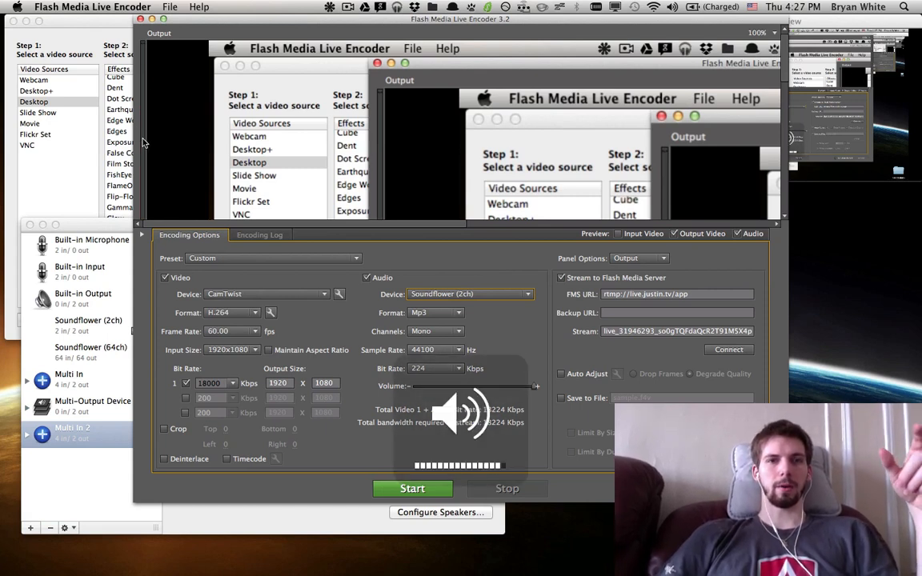
key(F11)
key(F11)
key(F11)
key(F11)
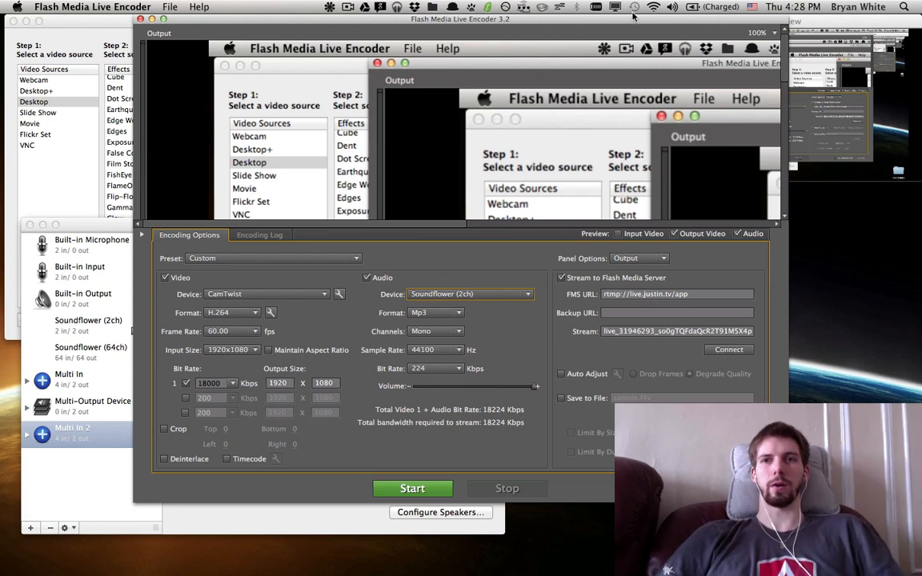
In the Sound output preferences, compare the Headphones and Soundflower (2ch) volumes and raise the Headphones output volume to maximum.
click(673, 8)
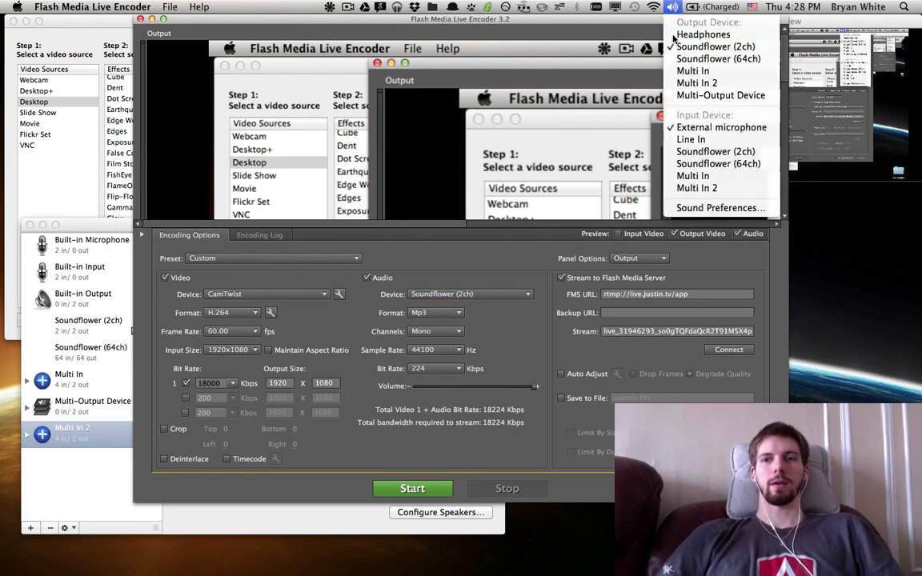
click(708, 210)
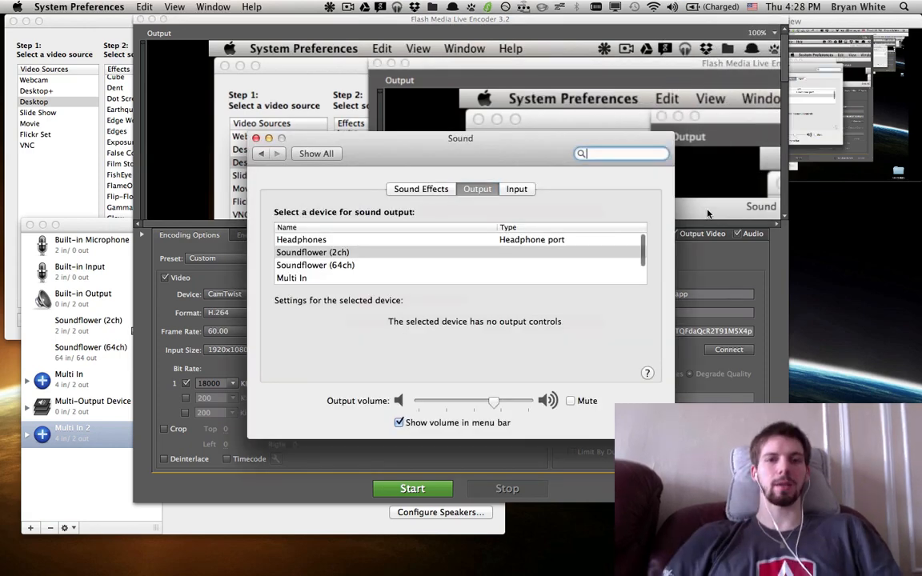
click(382, 240)
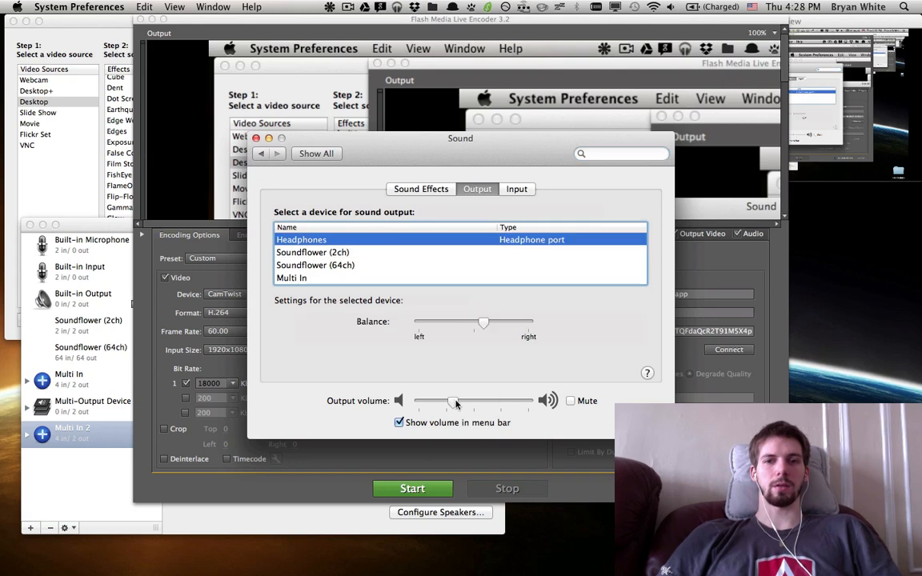
mouse_move(454, 405)
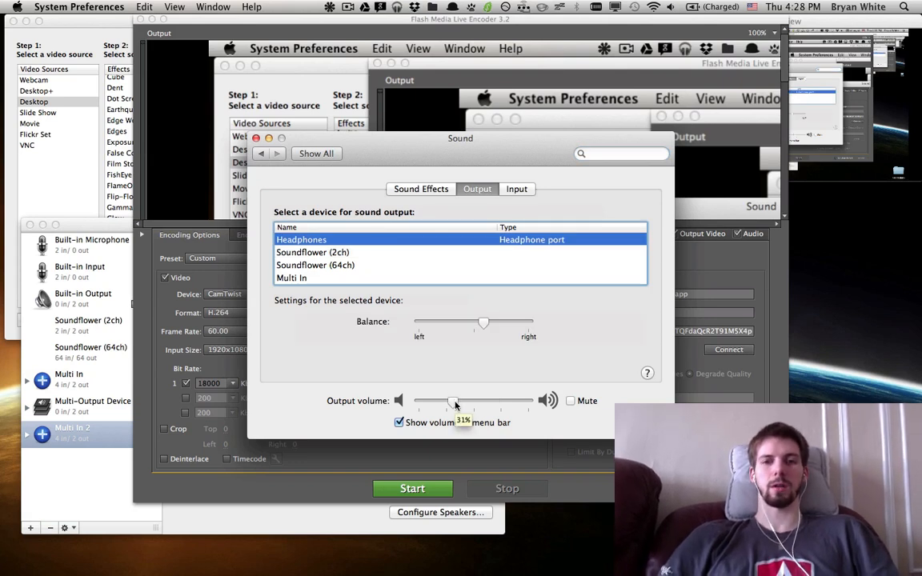
click(352, 253)
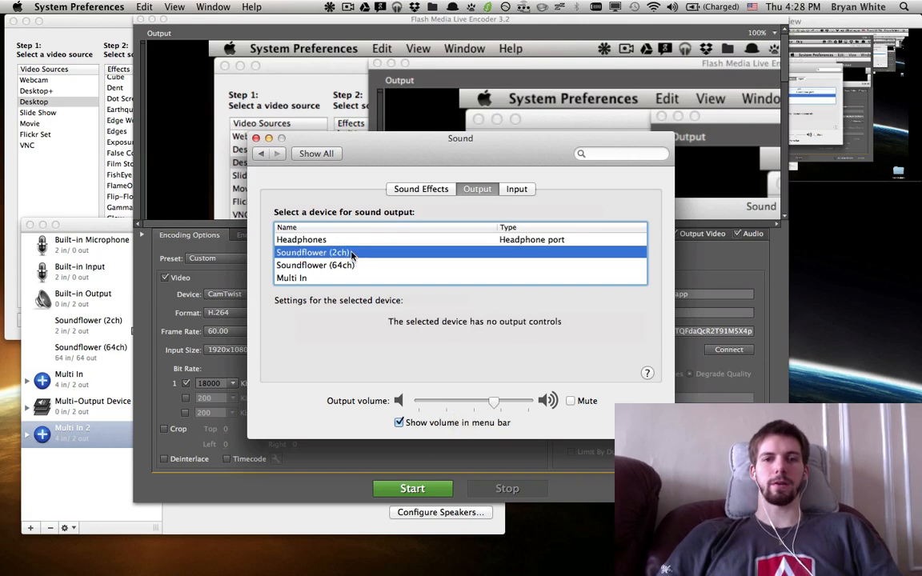
mouse_move(493, 403)
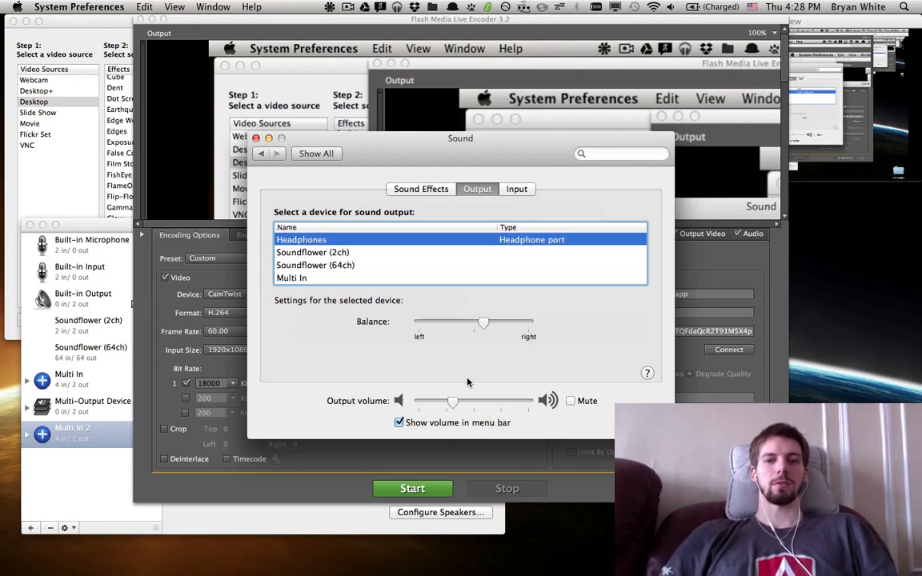
drag(453, 402, 549, 406)
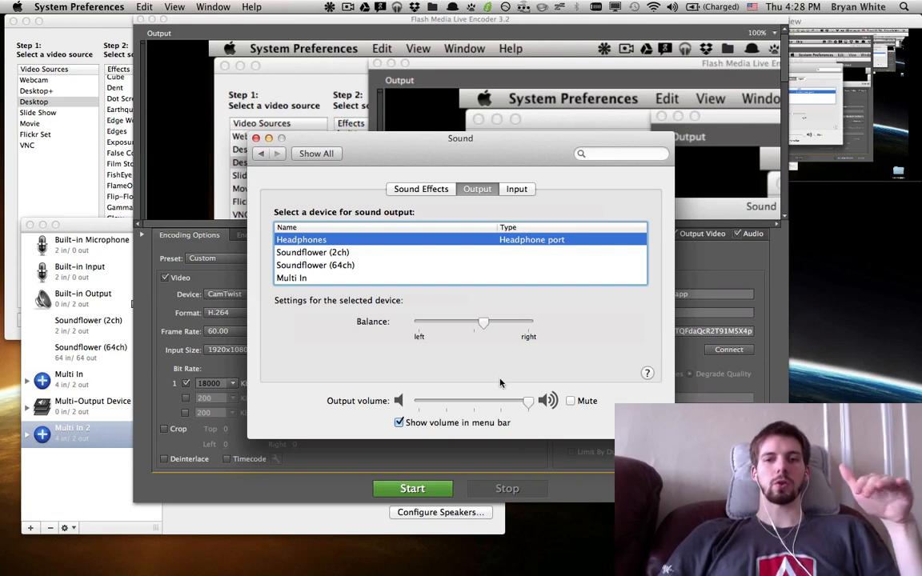
Select Soundflower (2ch) as the sound output and raise and lower its volume while checking the encoder's level meter.
click(340, 254)
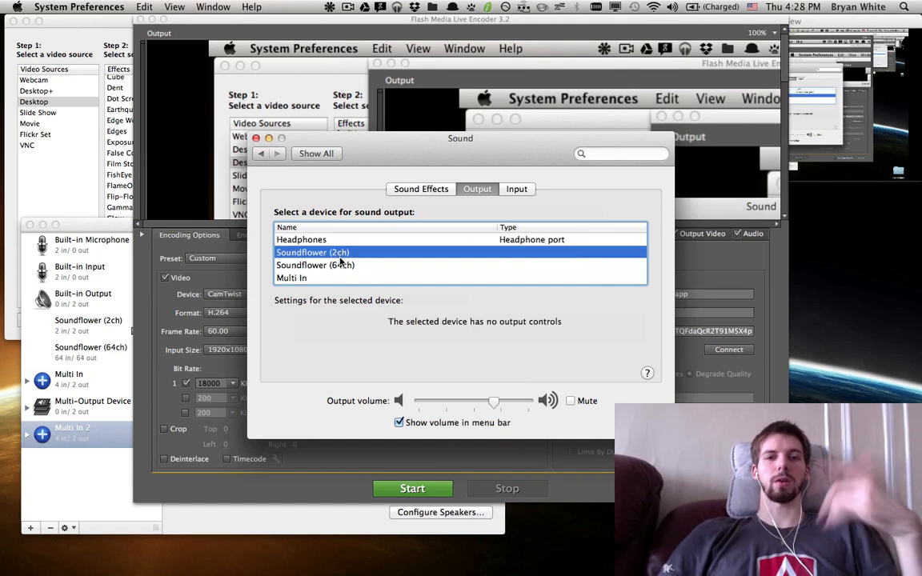
key(F12)
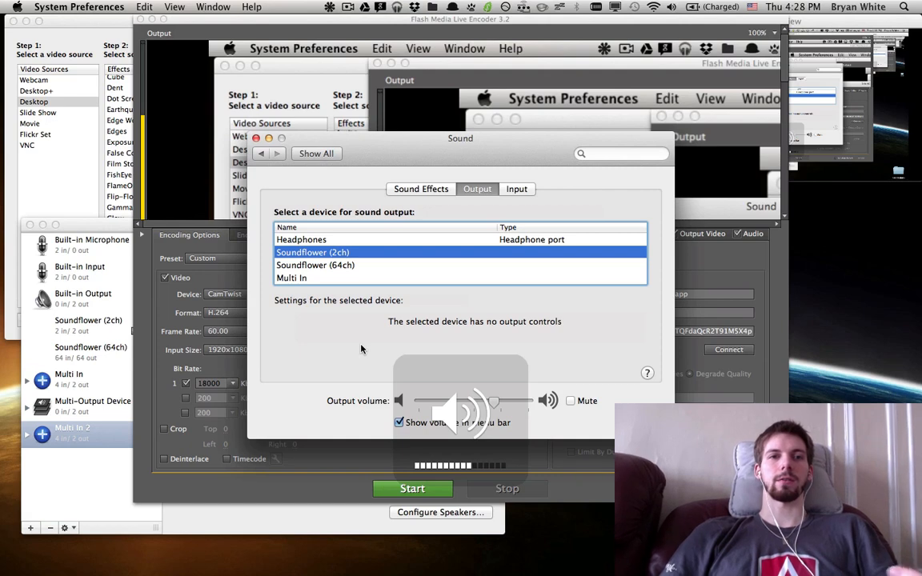
key(F12)
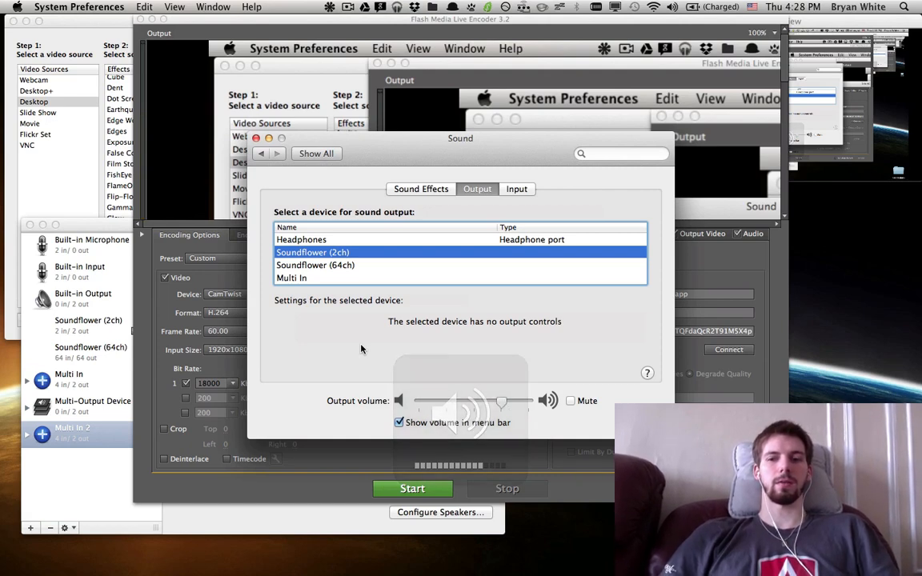
key(F12)
key(F12)
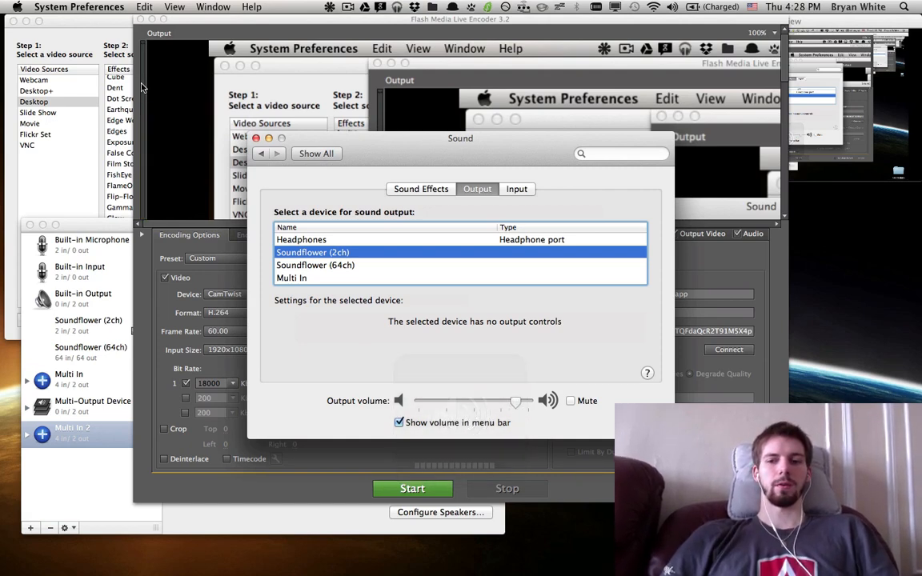
key(F11)
key(F11)
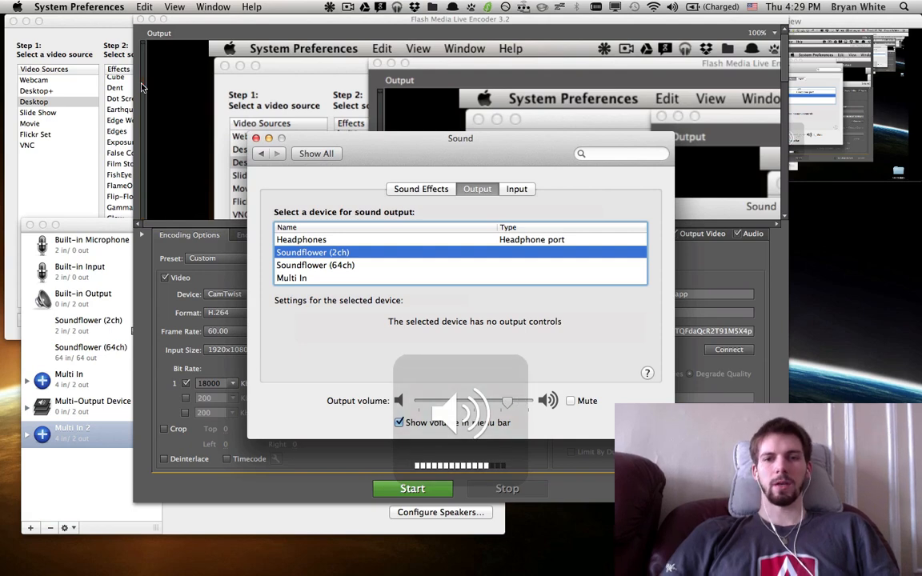
key(F11)
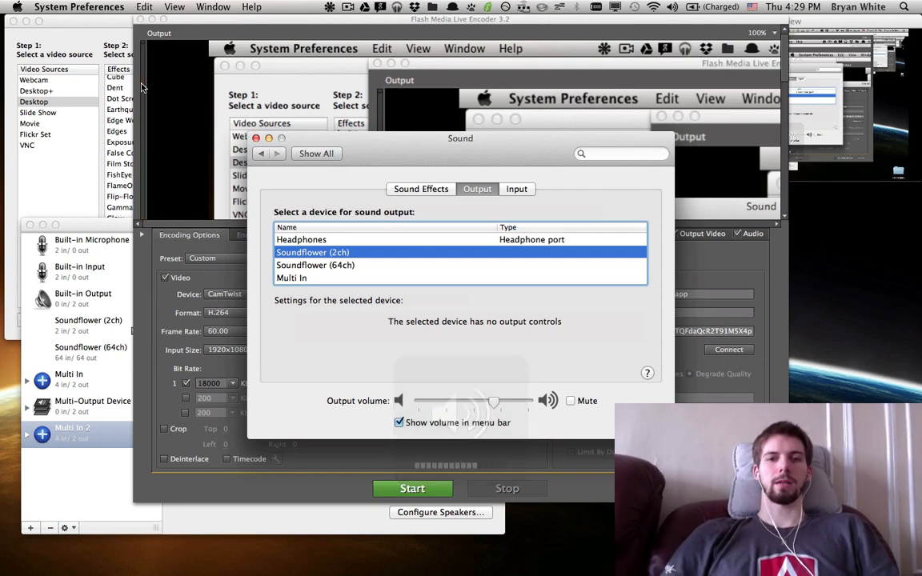
key(F11)
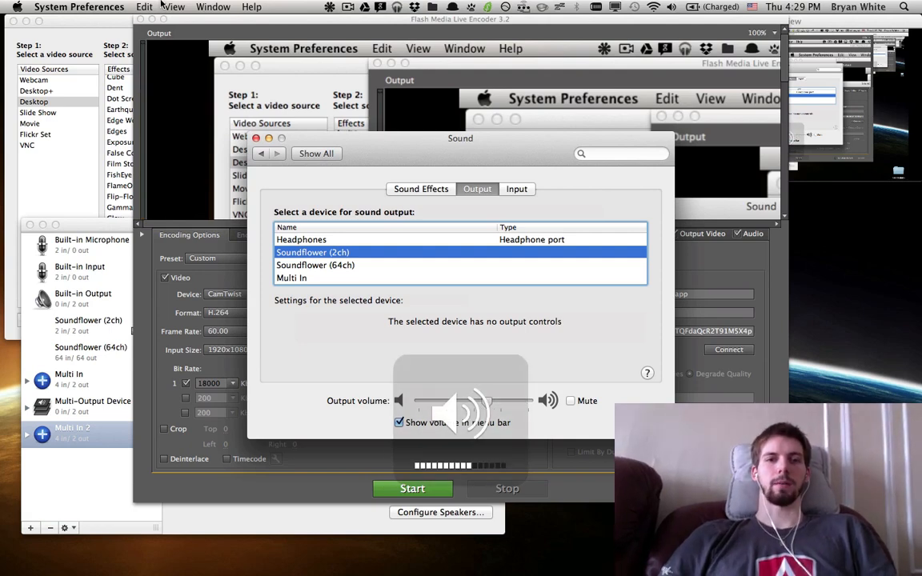
Switch the sound output to Headphones and back to Soundflower (2ch), then review the available output devices.
click(313, 243)
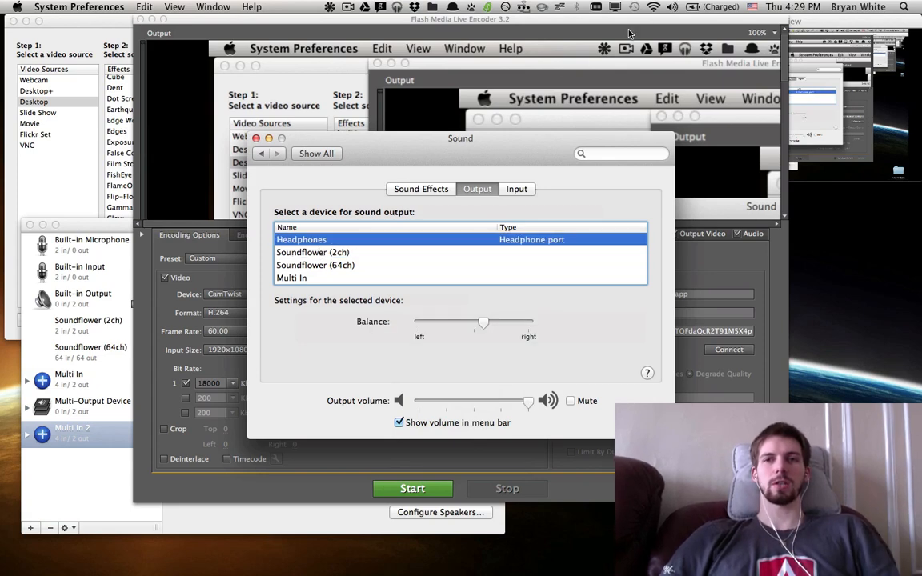
click(673, 7)
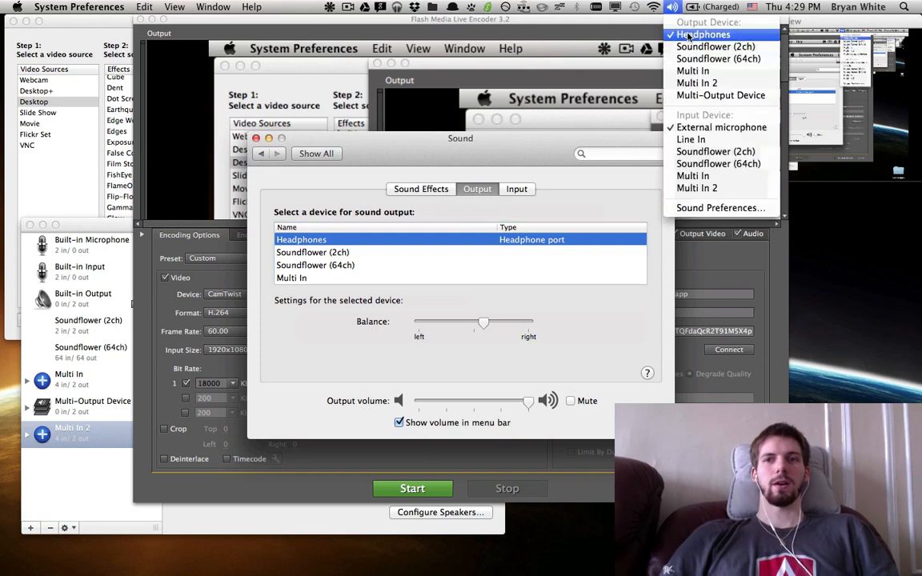
click(715, 46)
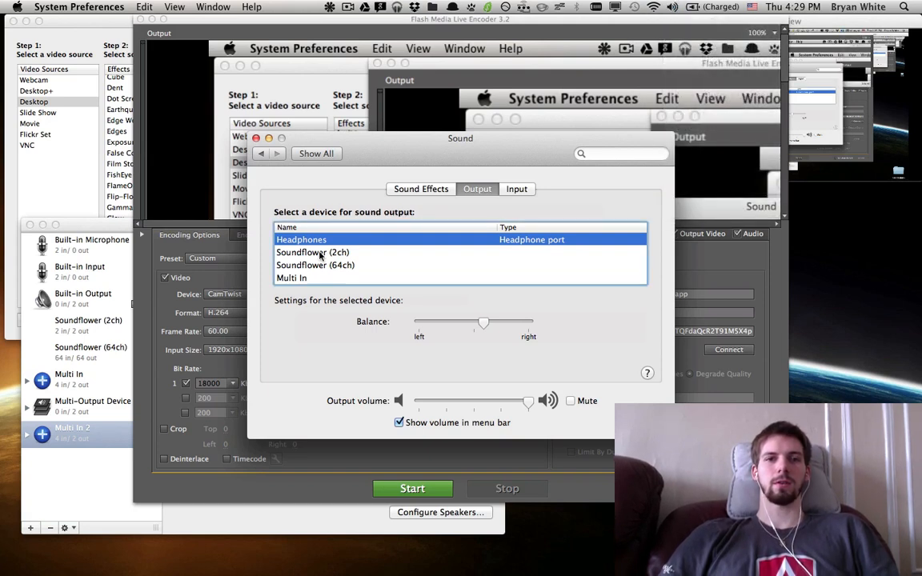
click(673, 7)
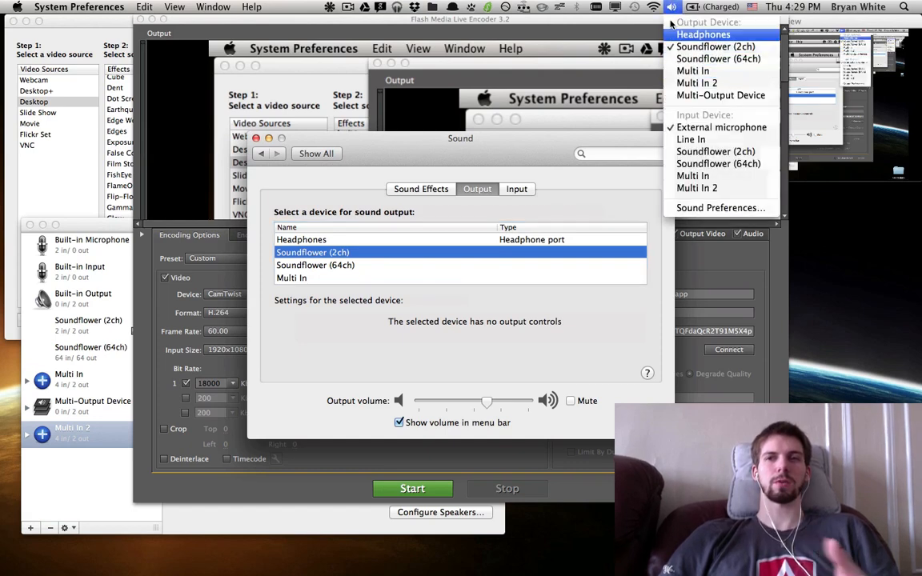
click(658, 29)
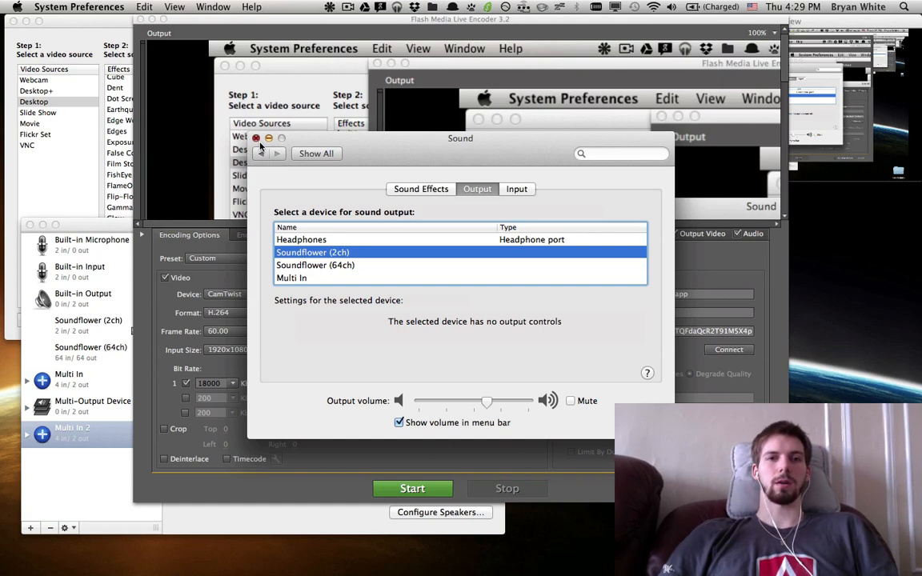
Show the overview of all open windows and return to Flash Media Live Encoder.
click(307, 28)
key(ctrl+Up)
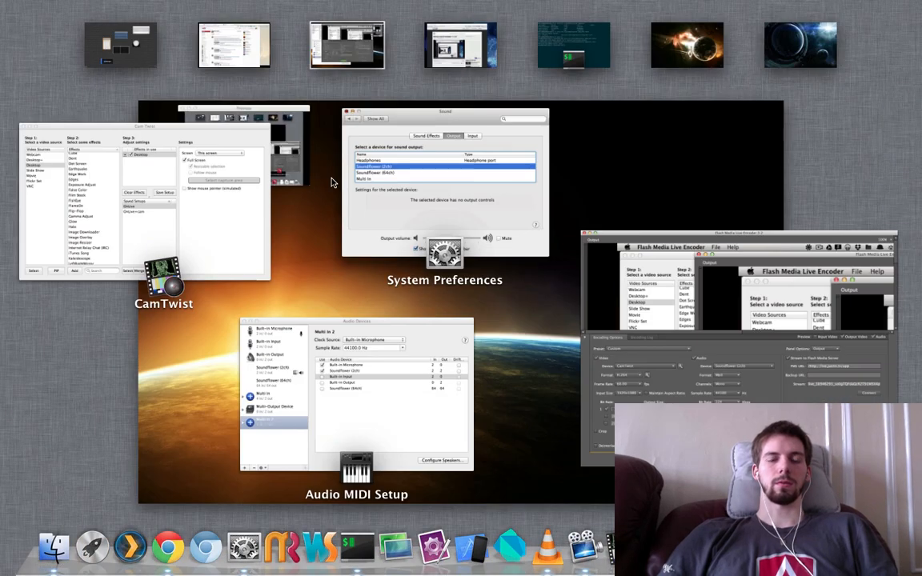
key(ctrl+Up)
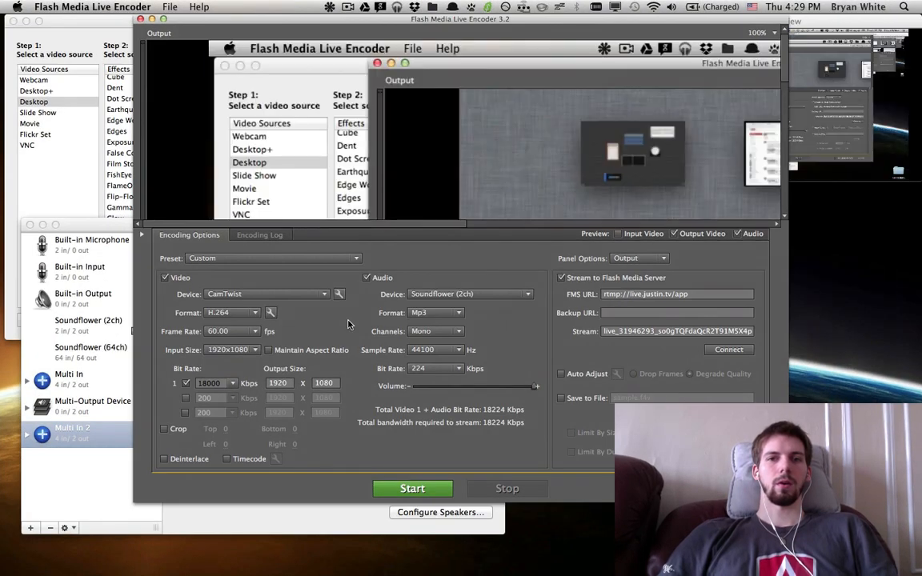
Switch to Audio MIDI Setup, remove the Multi In 2 aggregate device and select the Multi In device.
key(ctrl+Up)
click(476, 172)
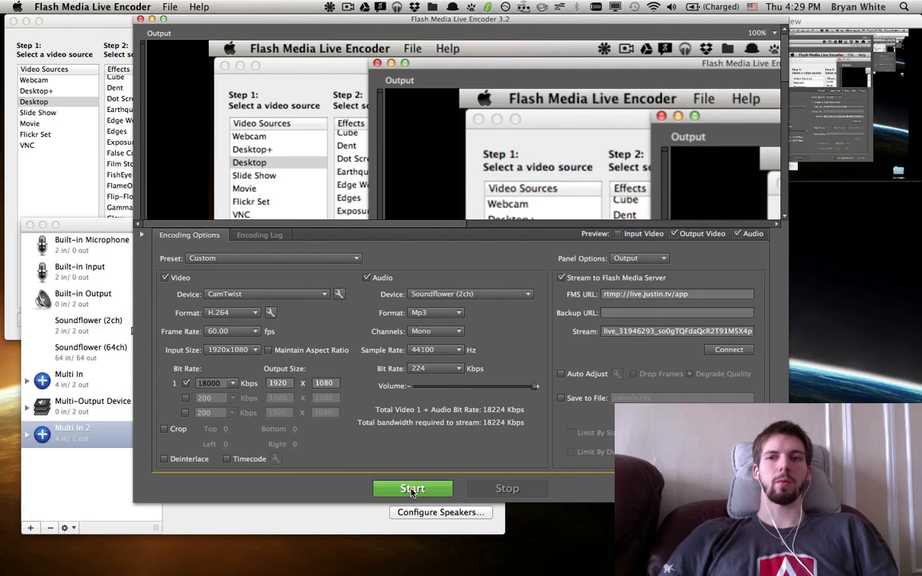
key(ctrl+Up)
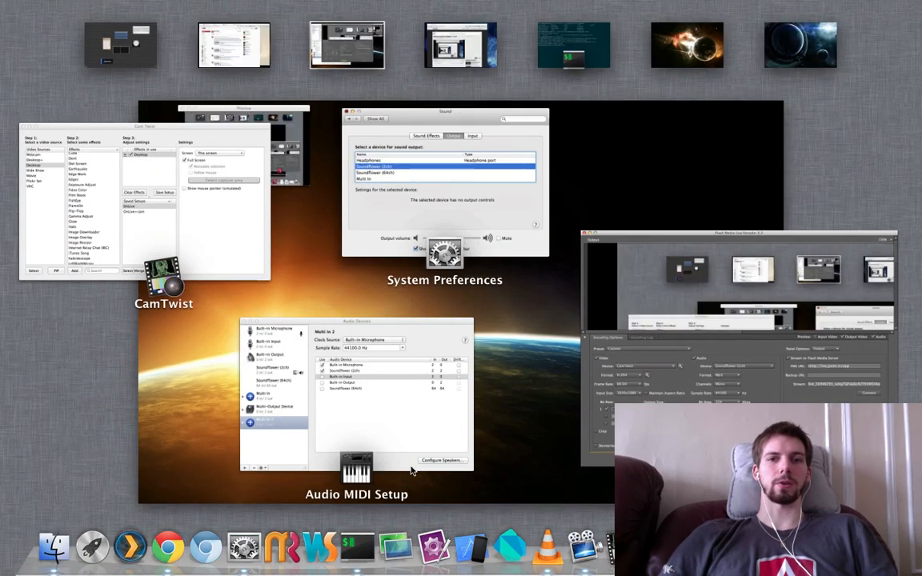
click(405, 406)
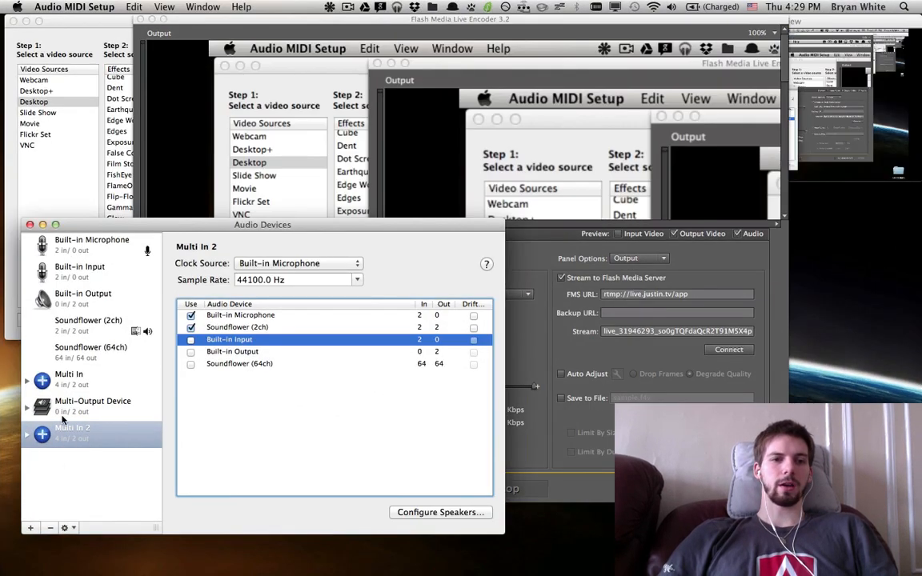
click(49, 528)
click(68, 374)
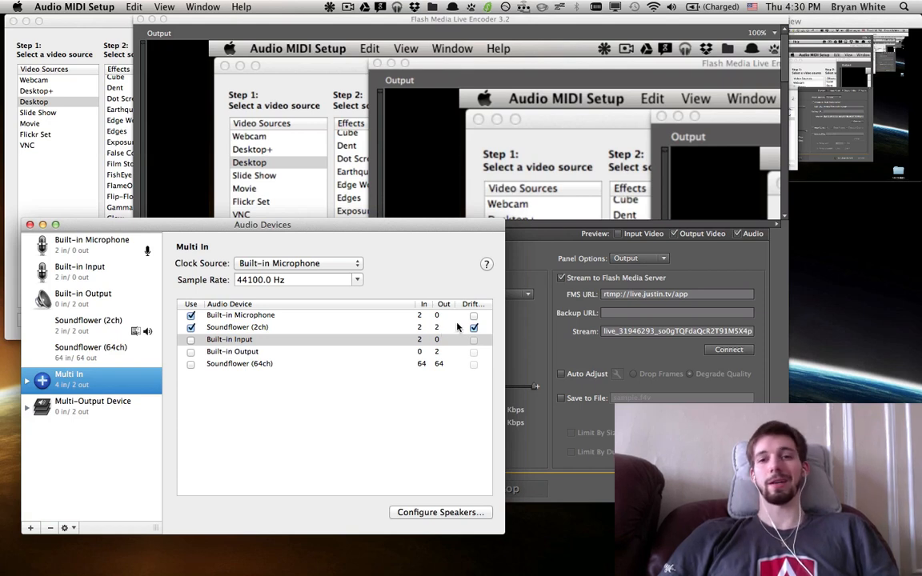
Examine the Clock Source and Sample Rate options of the Multi In device in Audio MIDI Setup.
click(530, 278)
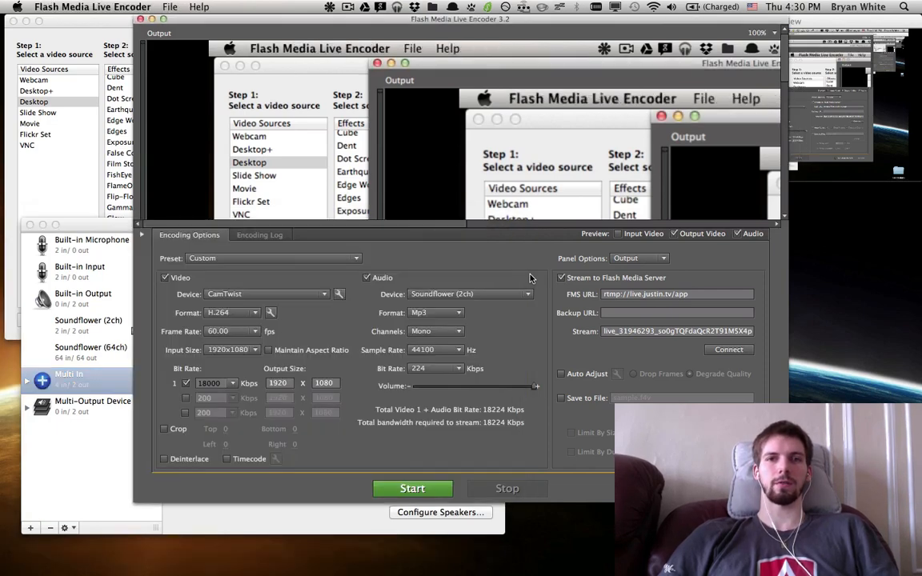
click(71, 494)
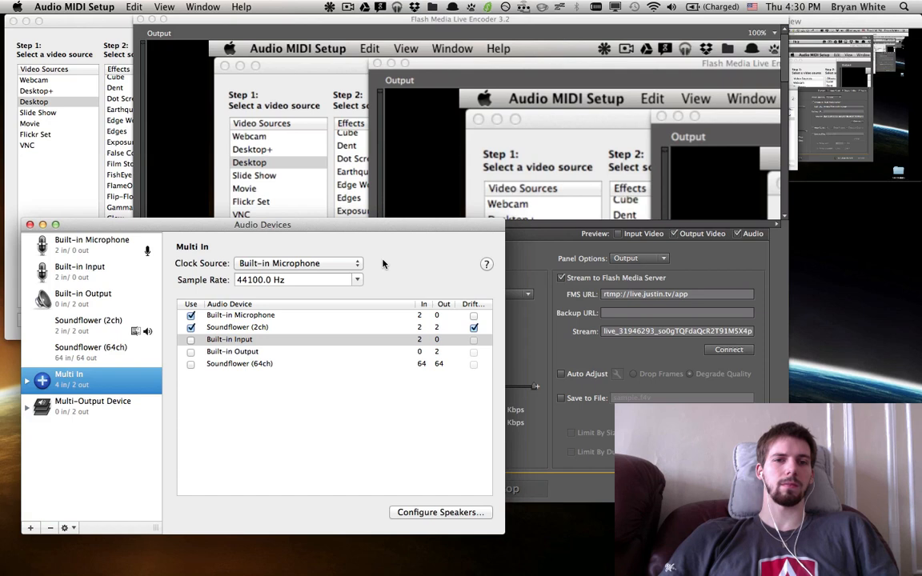
click(354, 266)
click(350, 262)
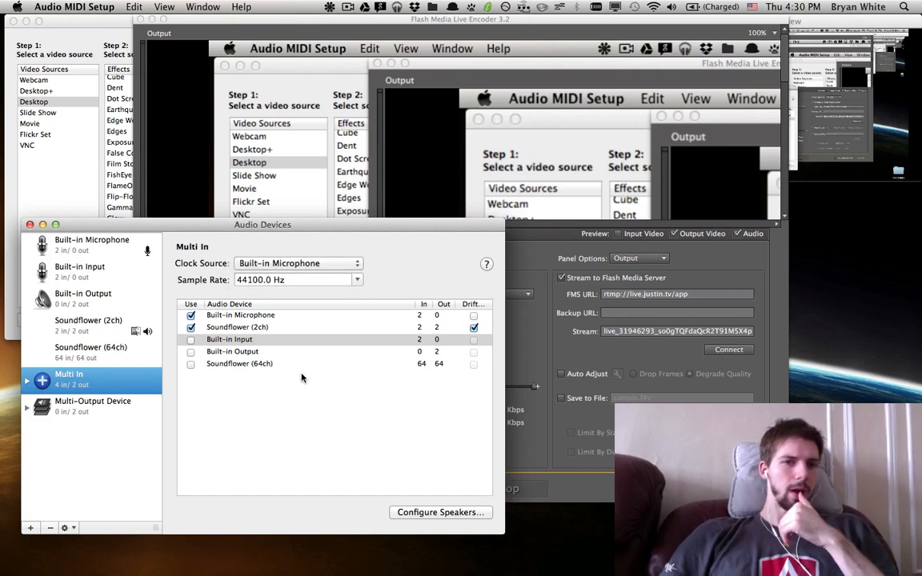
click(272, 263)
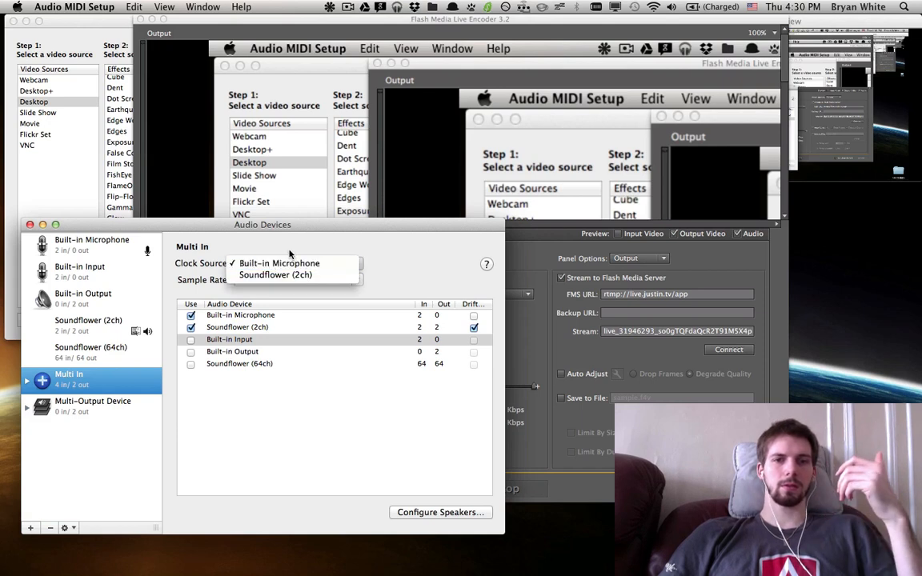
click(290, 253)
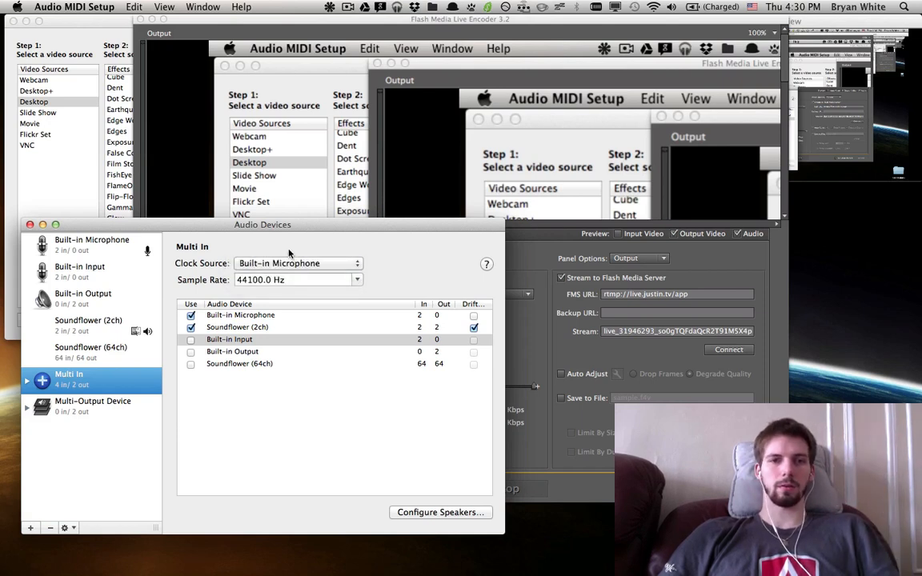
click(358, 281)
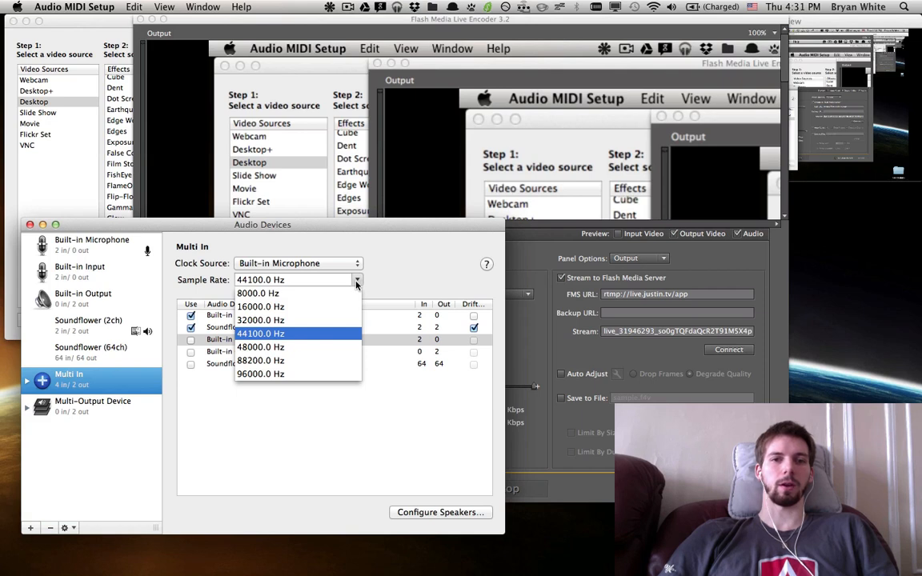
click(385, 282)
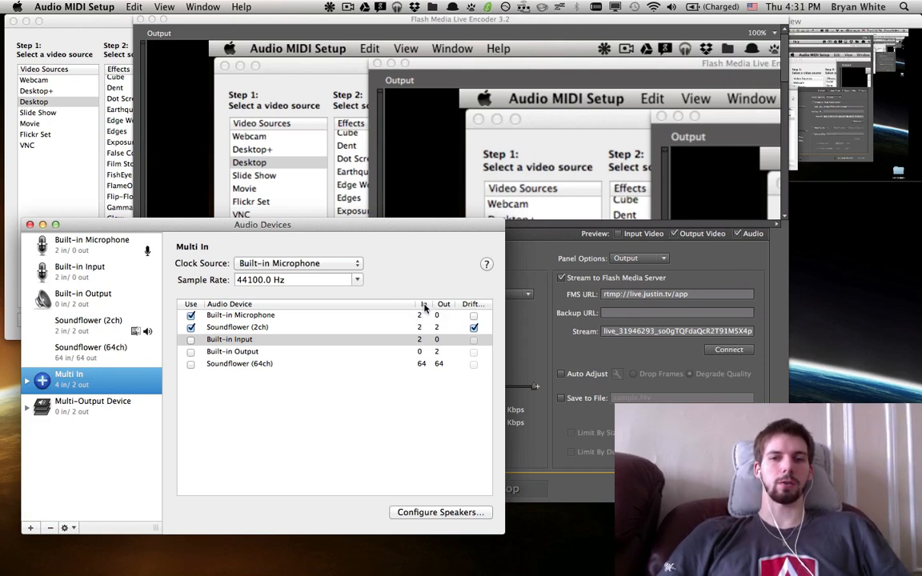
Return to Flash Media Live Encoder, check the audio channel options and choose Multi In as the audio device.
key(alt+space)
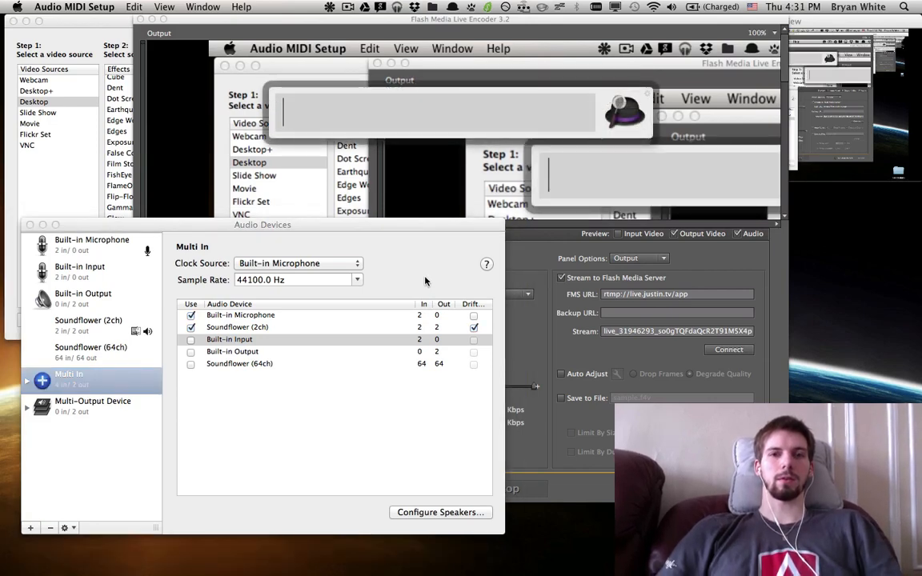
key(Escape)
click(496, 218)
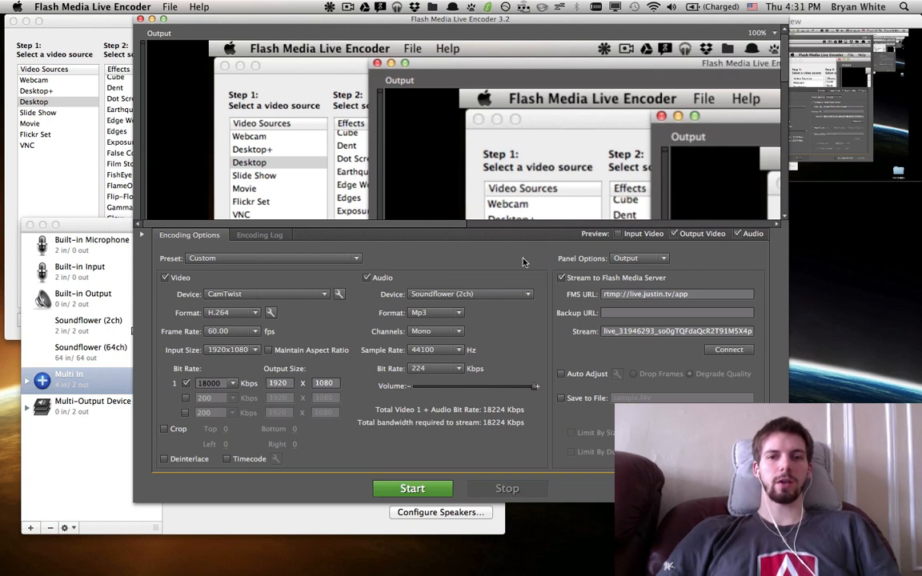
click(444, 333)
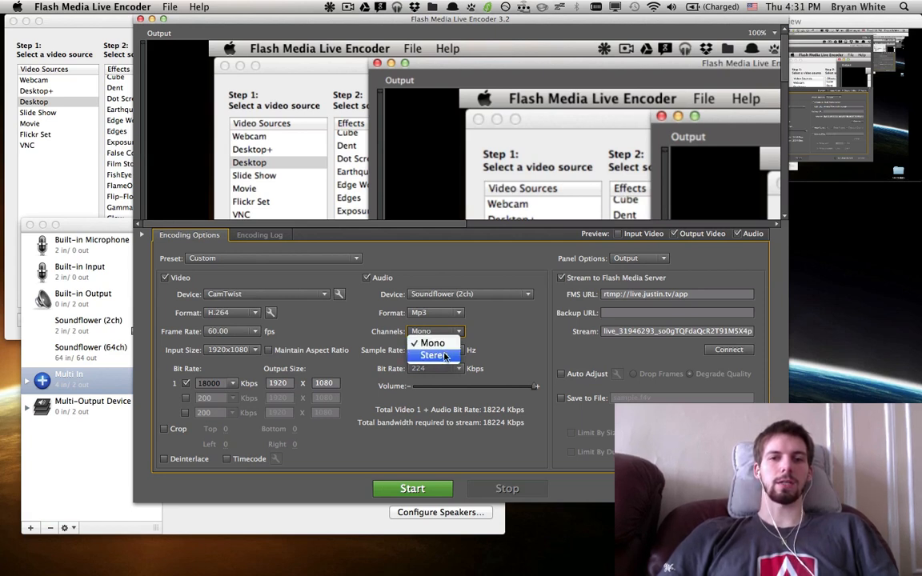
click(491, 338)
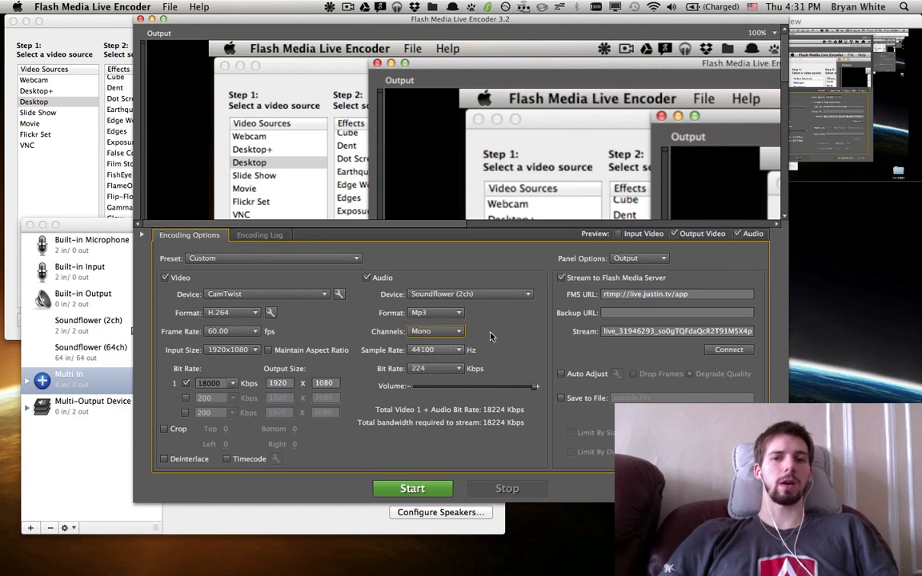
click(466, 296)
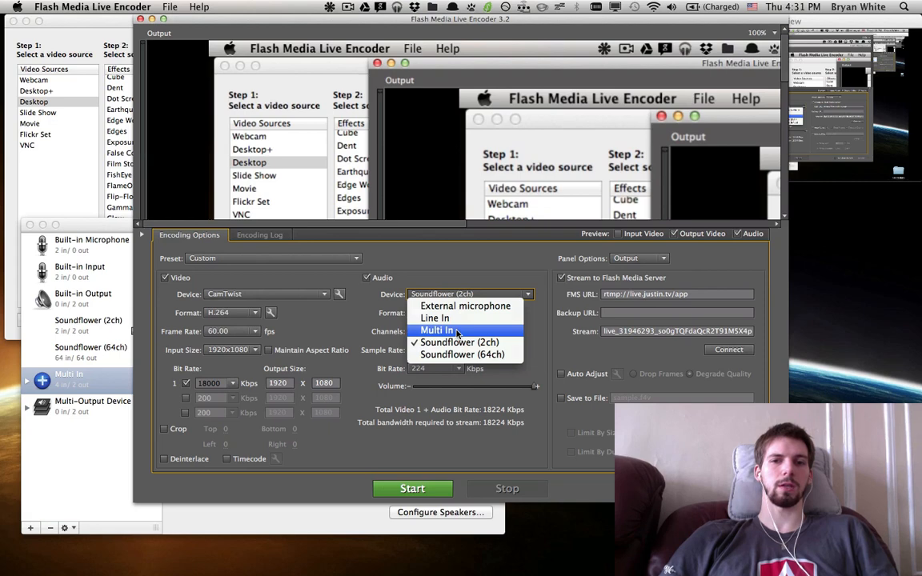
key(Escape)
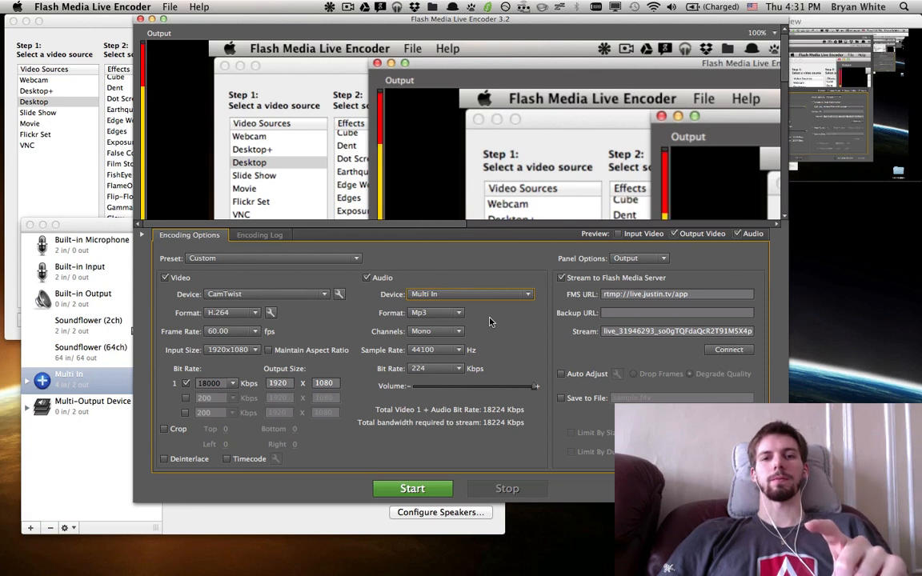
Compare the encoder's Mono and Stereo channel options with the input channels of the Multi In device in Audio MIDI Setup.
click(458, 332)
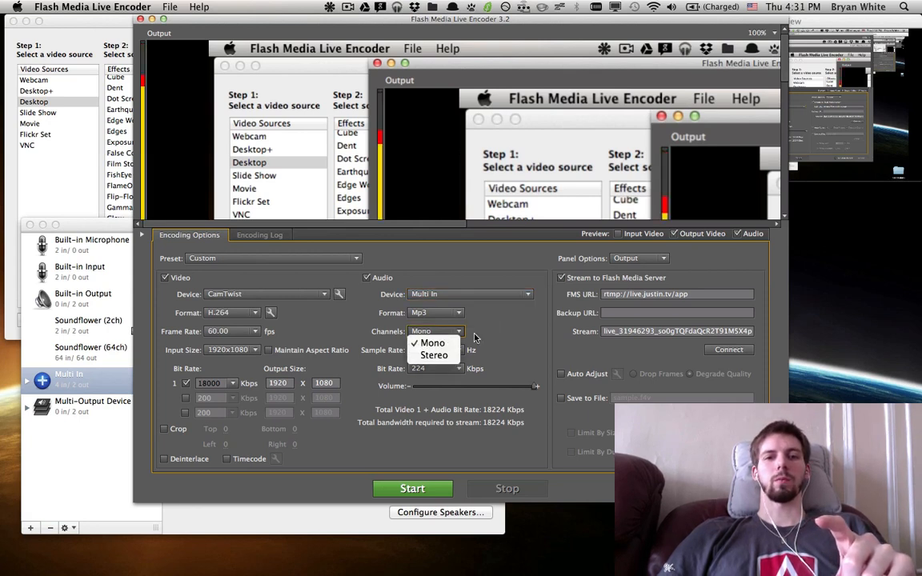
click(482, 335)
click(246, 529)
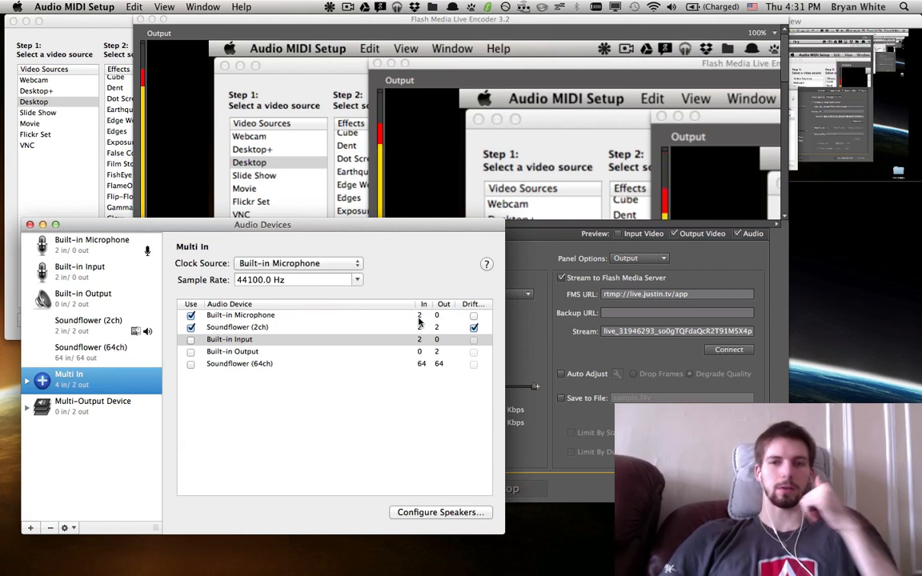
click(510, 339)
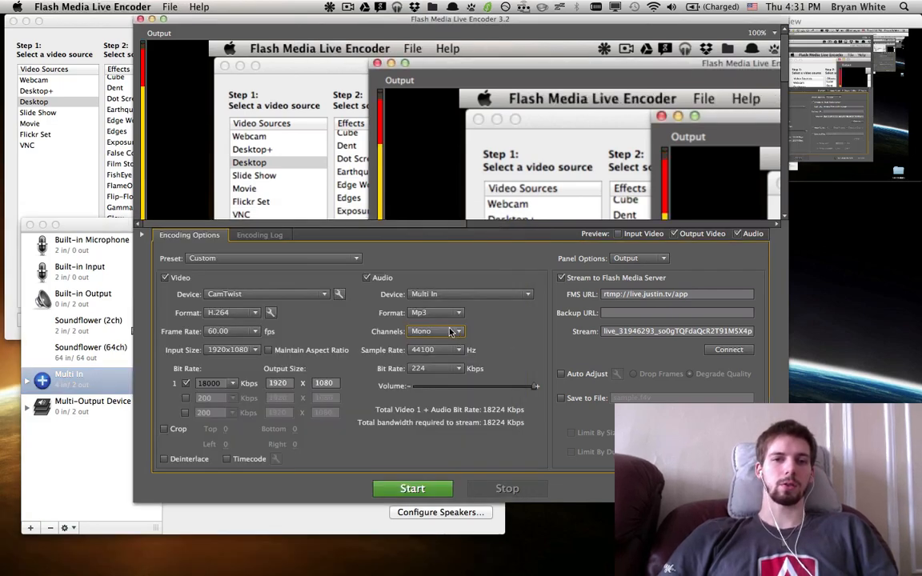
click(450, 333)
click(481, 334)
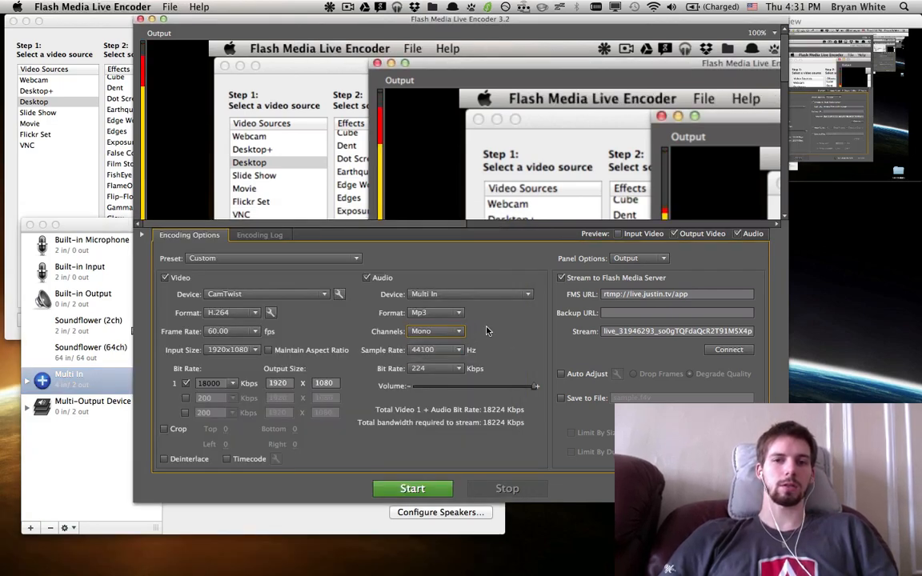
Launch Audacity and set its output device to Multi In.
key(alt+space)
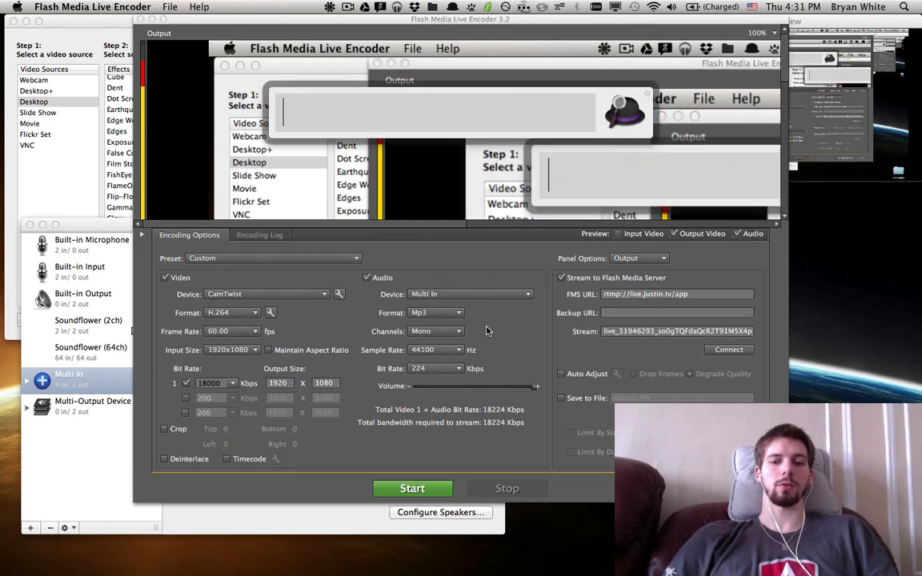
text(aud)
key(Return)
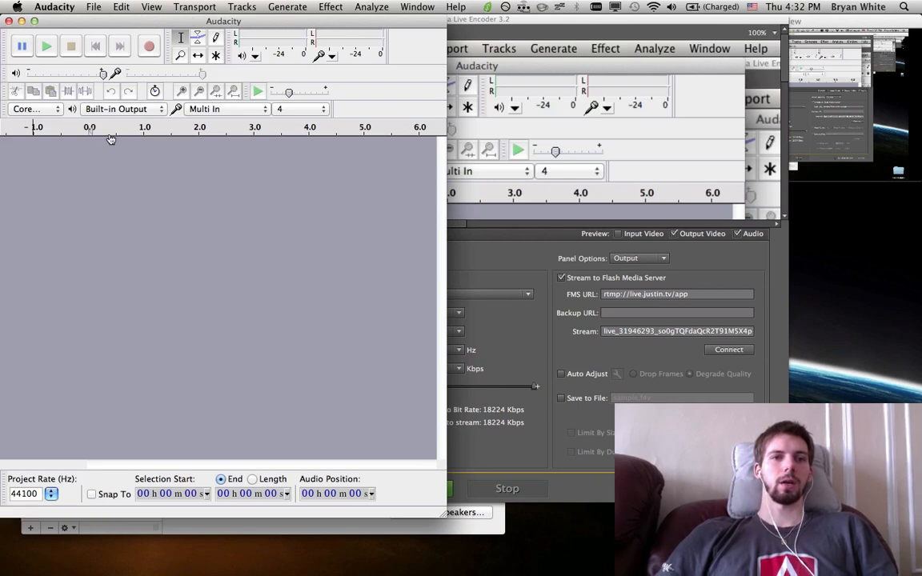
click(107, 109)
click(103, 143)
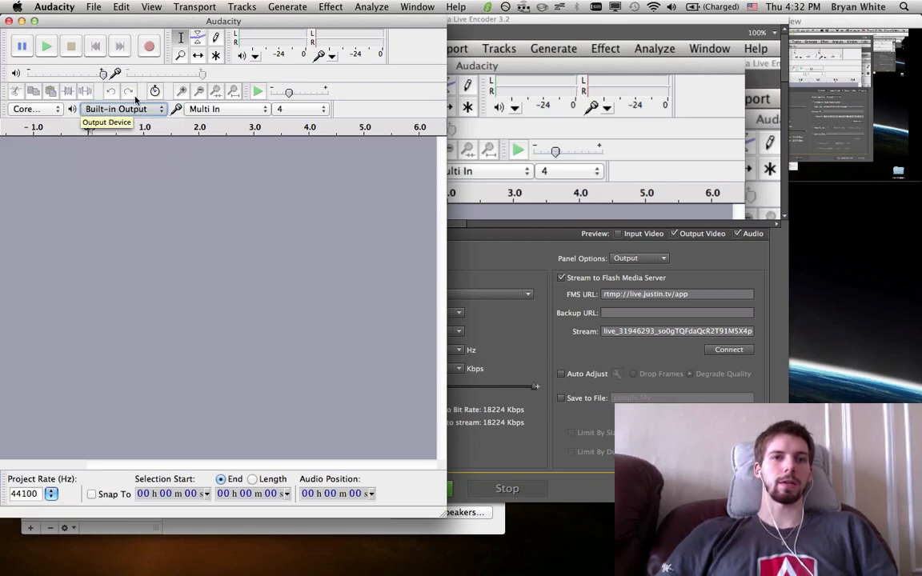
Record a four-channel test from Multi In while raising the system volume, then stop and reduce the height of the Audacity window.
click(148, 48)
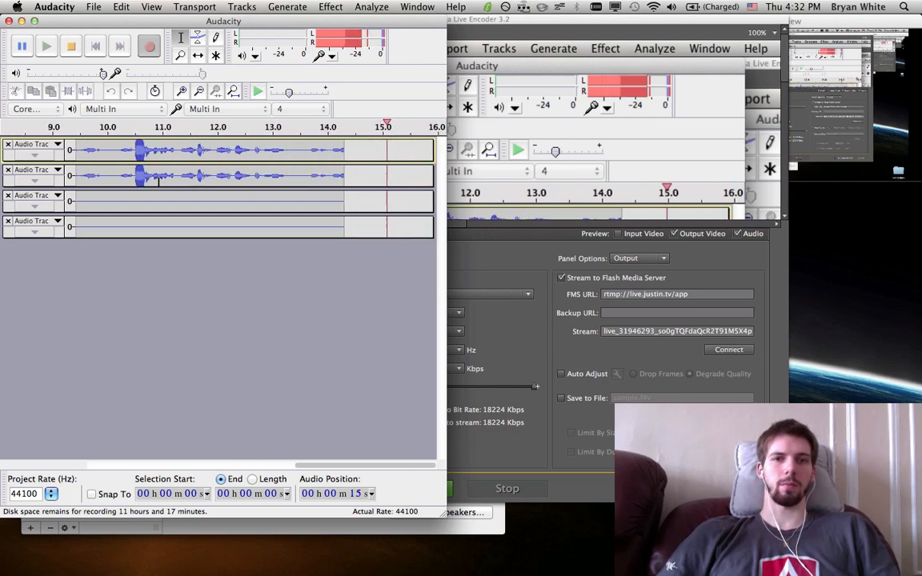
key(XF86AudioRaiseVolume)
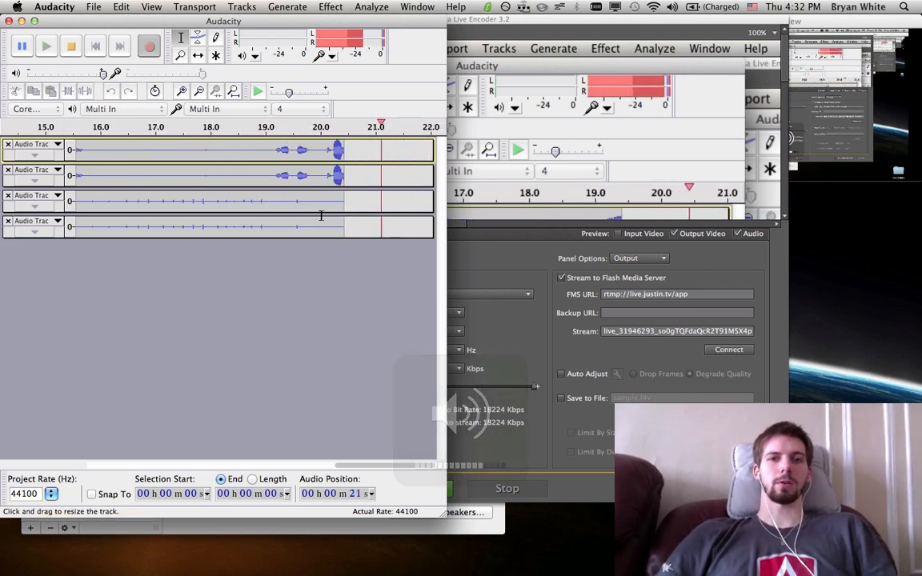
click(72, 46)
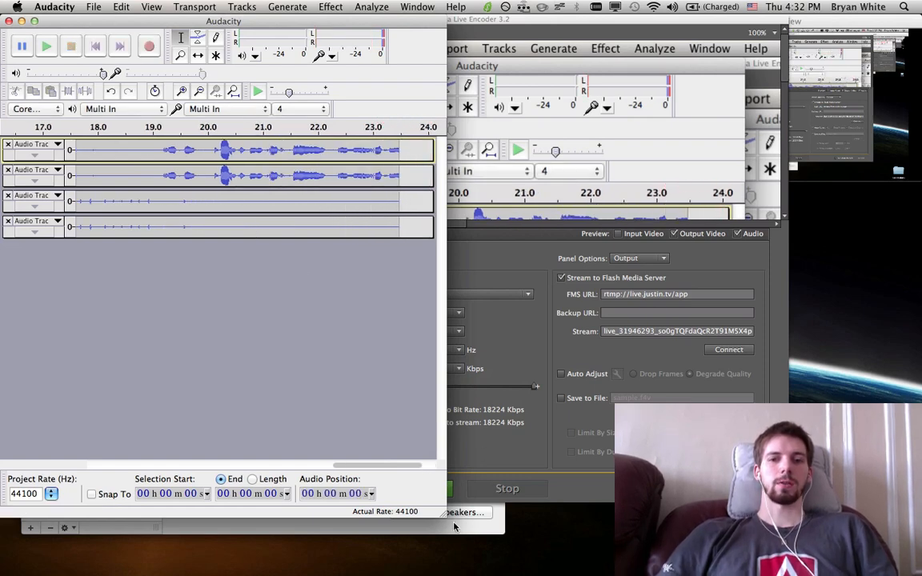
drag(445, 518, 490, 293)
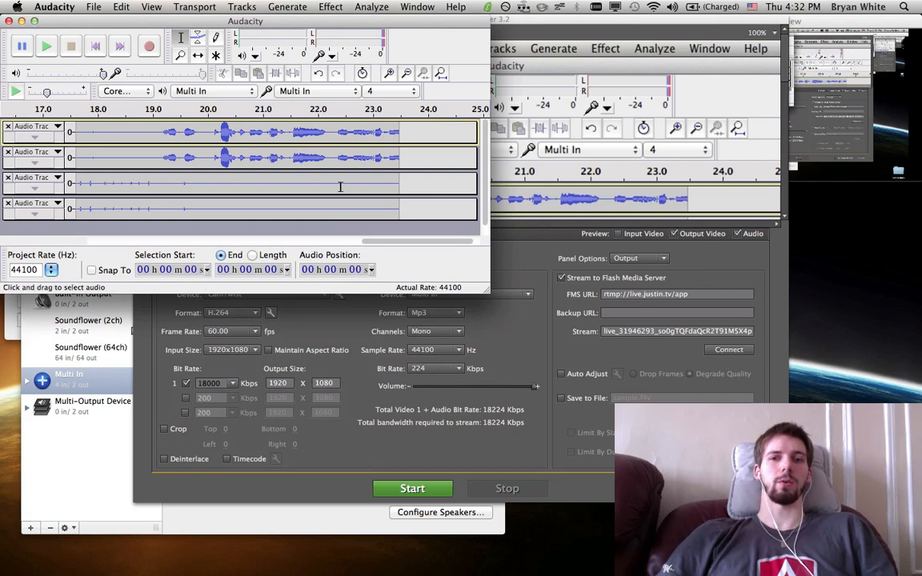
Return to Flash Media Live Encoder, review the audio channel options and keep Mono.
click(536, 338)
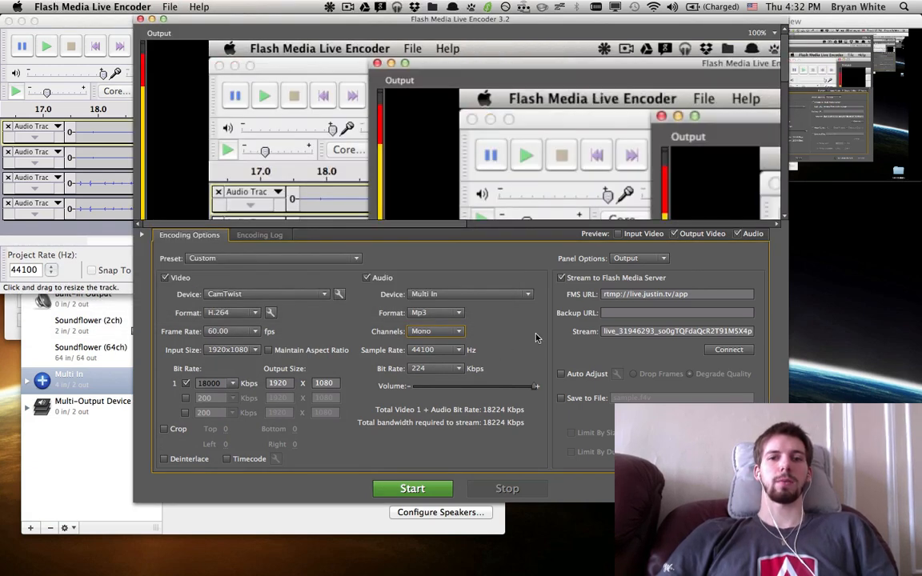
click(451, 333)
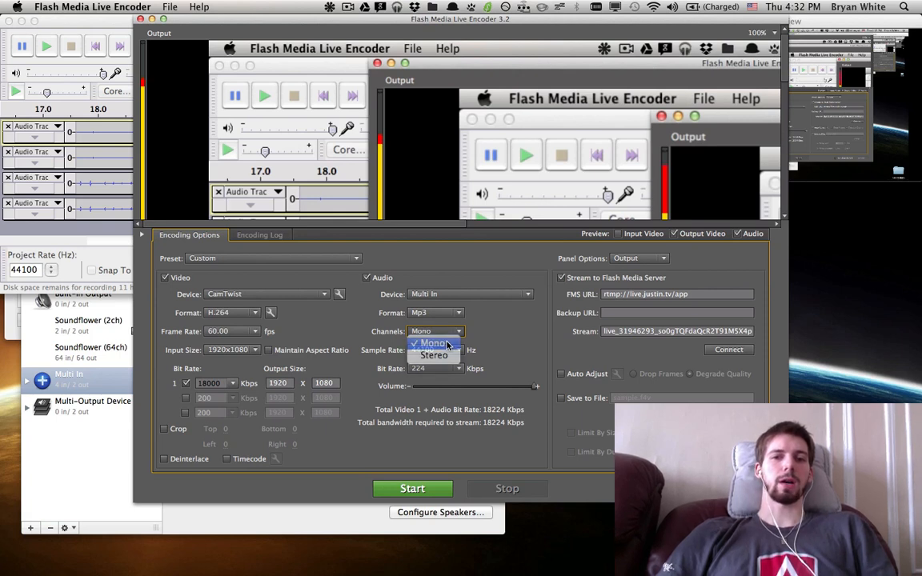
click(447, 343)
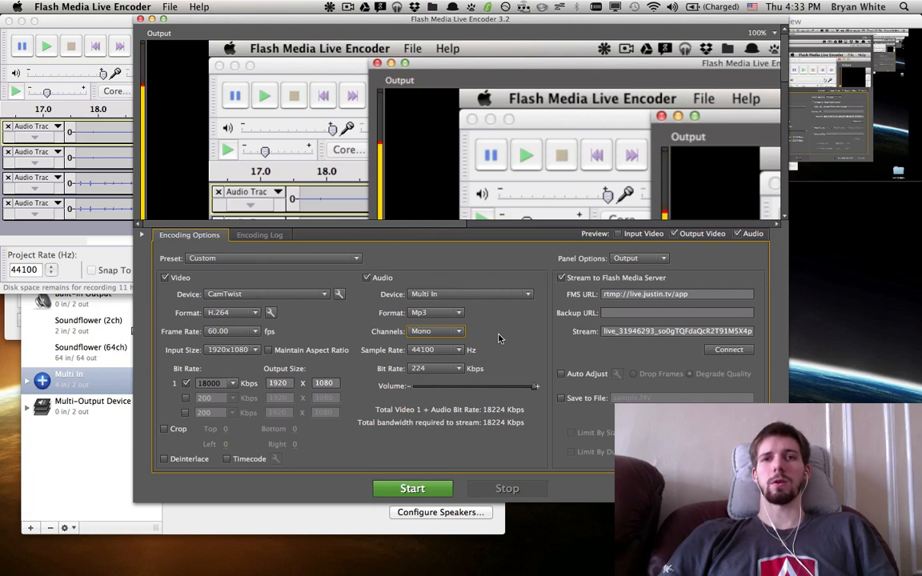
Quit Audacity without saving the test recording and start the stream in Flash Media Live Encoder.
click(92, 264)
key(super+q)
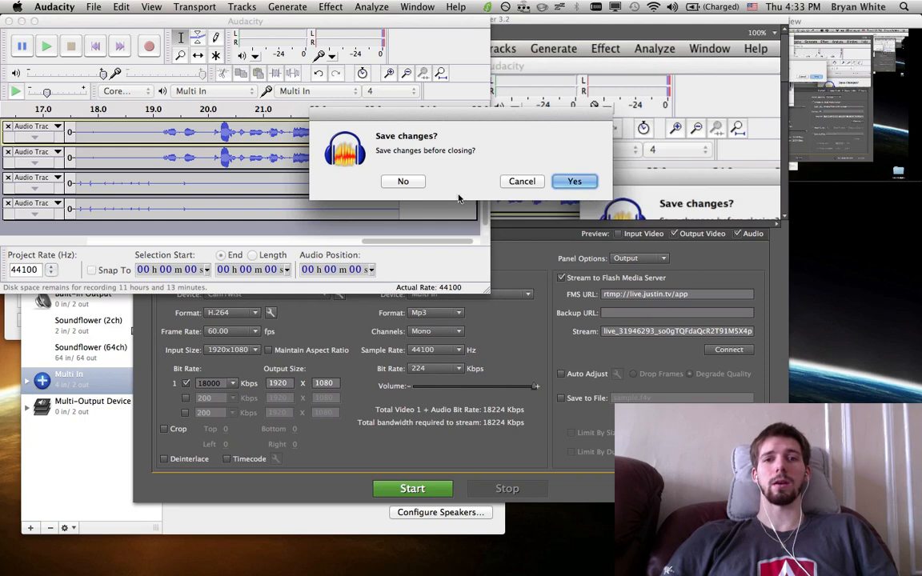
click(407, 183)
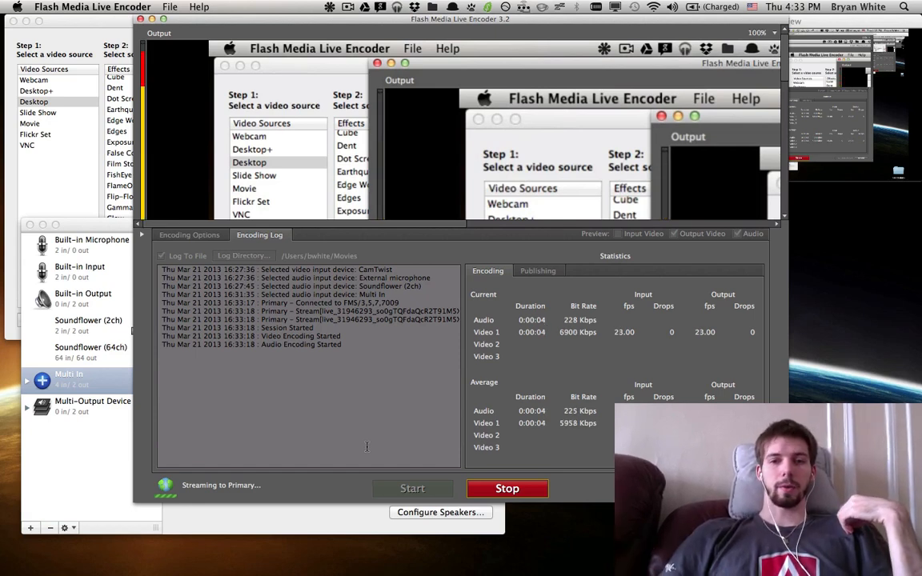
Raise the system volume and switch to the Twitch channel page in Chrome.
key(XF86AudioRaiseVolume)
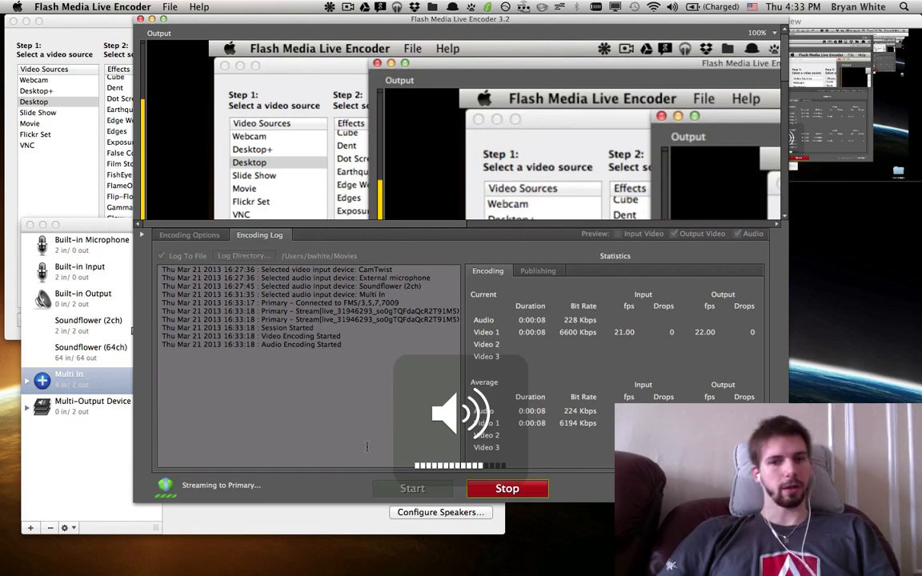
key(ctrl+Right)
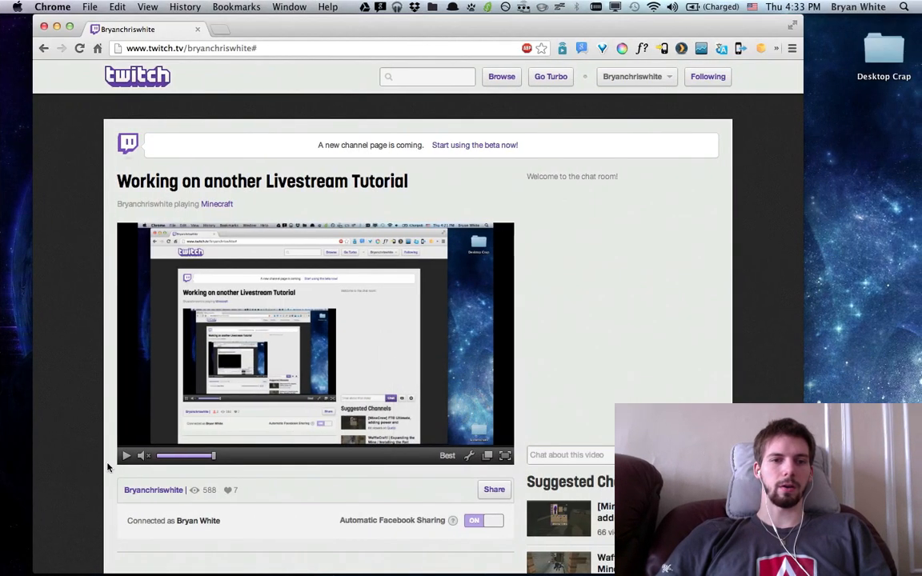
Play the live Twitch stream unmuted with the system volume raised to check its sound, and pause it.
click(126, 456)
click(142, 456)
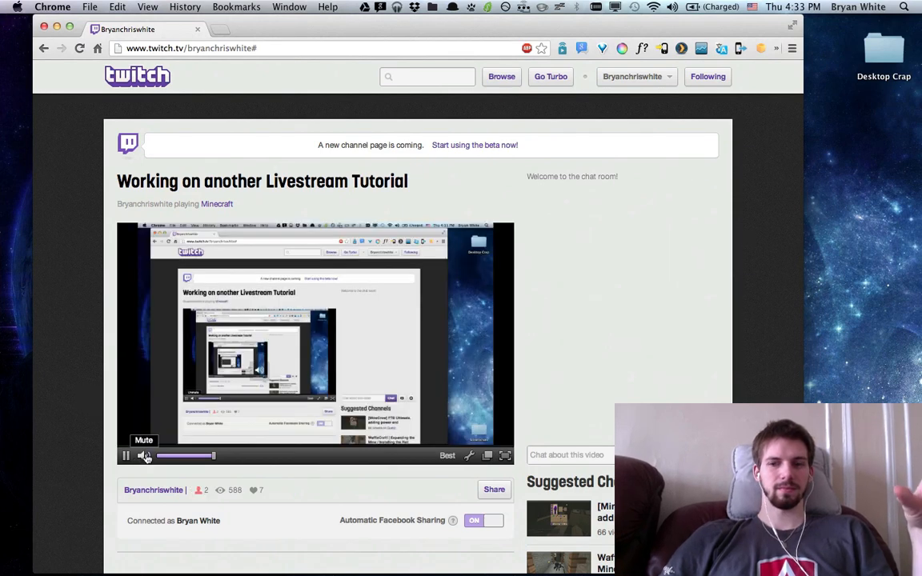
key(XF86AudioRaiseVolume)
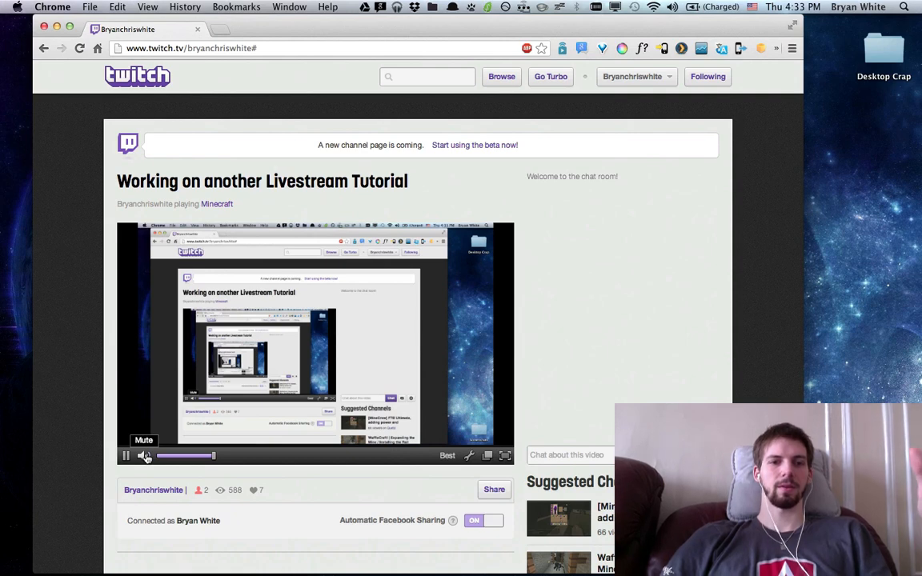
click(126, 457)
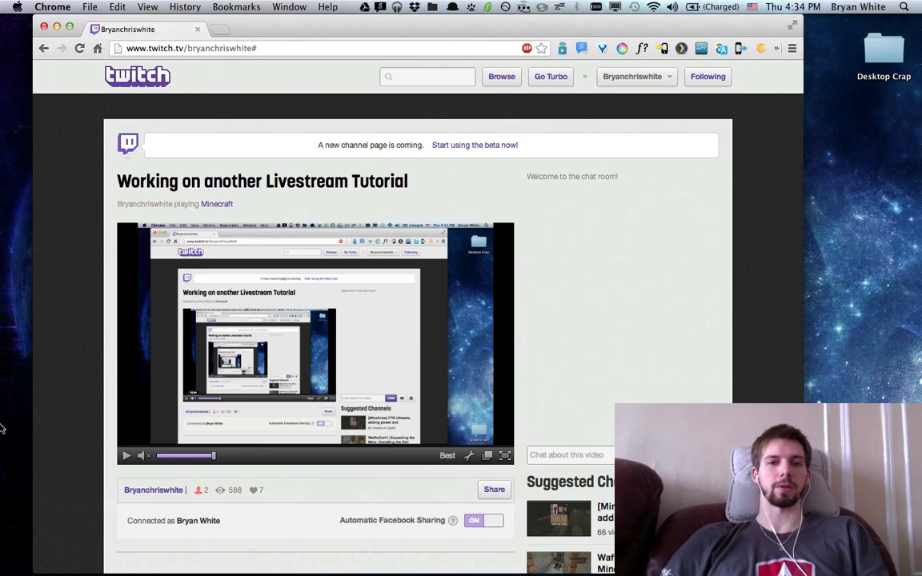
Switch to Flash Media Live Encoder, stop the stream and quit it, and shift the Audio Devices window slightly lower.
key(ctrl+Left)
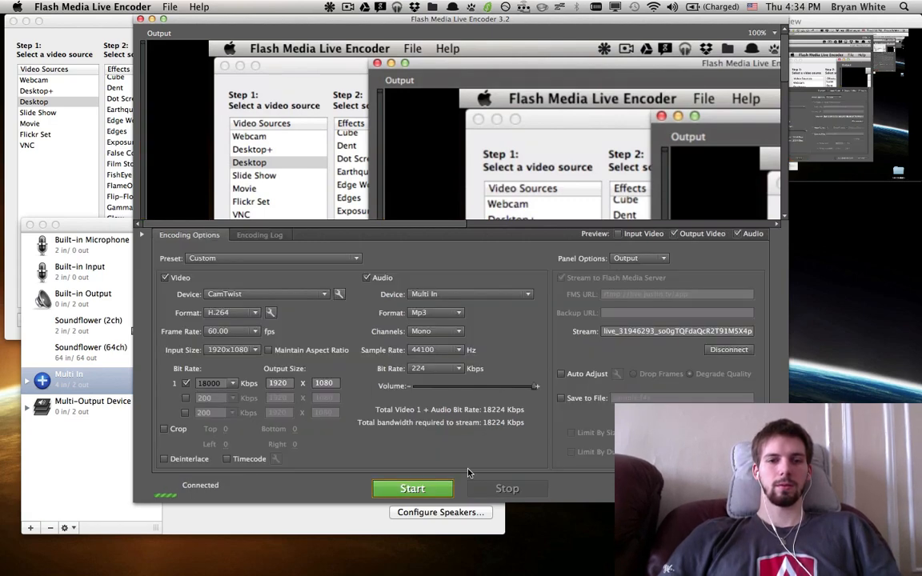
key(super+q)
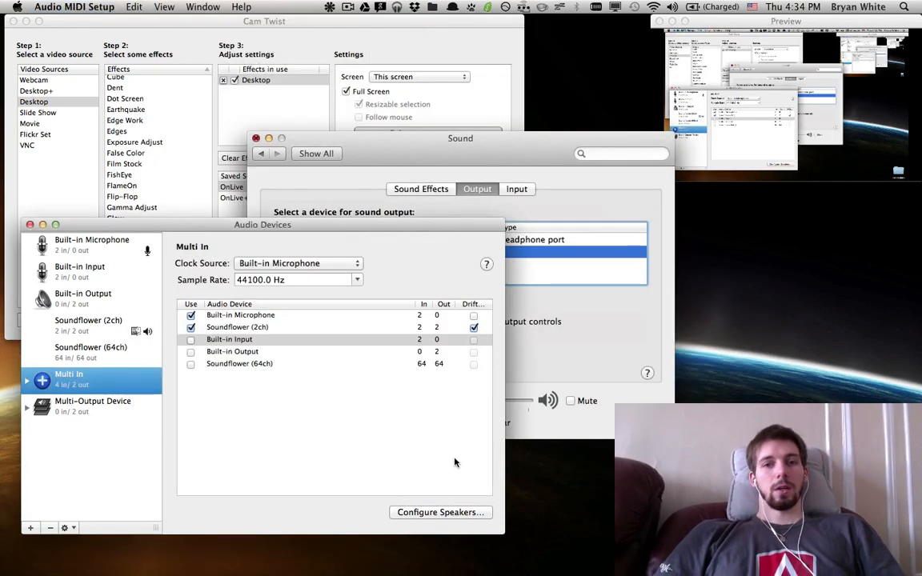
drag(446, 230, 458, 257)
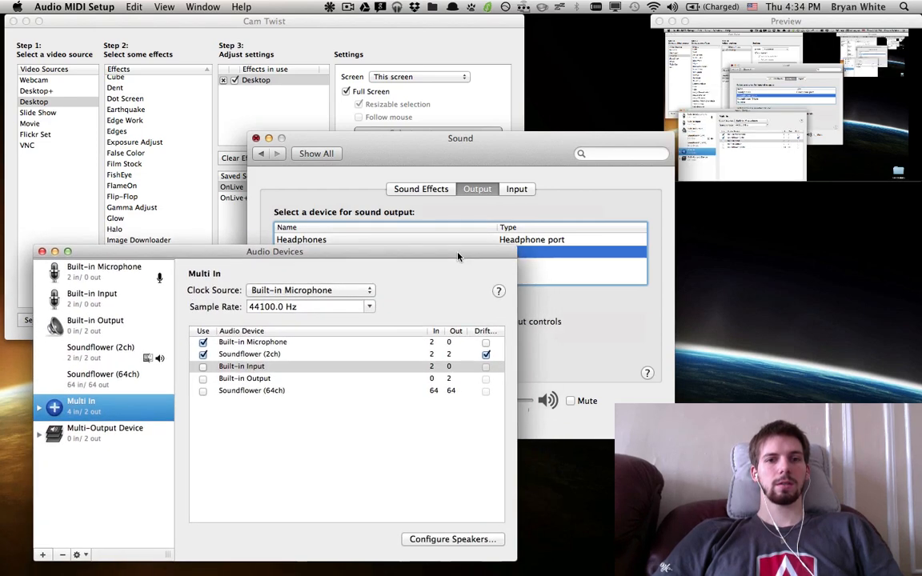
Switch to CamTwist and add the Webcam source as a picture-in-picture over the Desktop source.
click(431, 45)
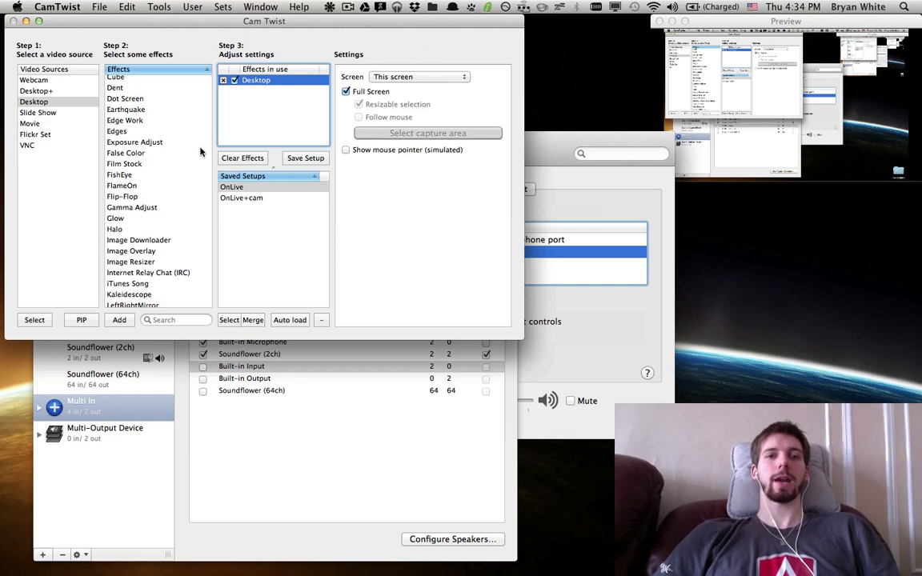
click(43, 185)
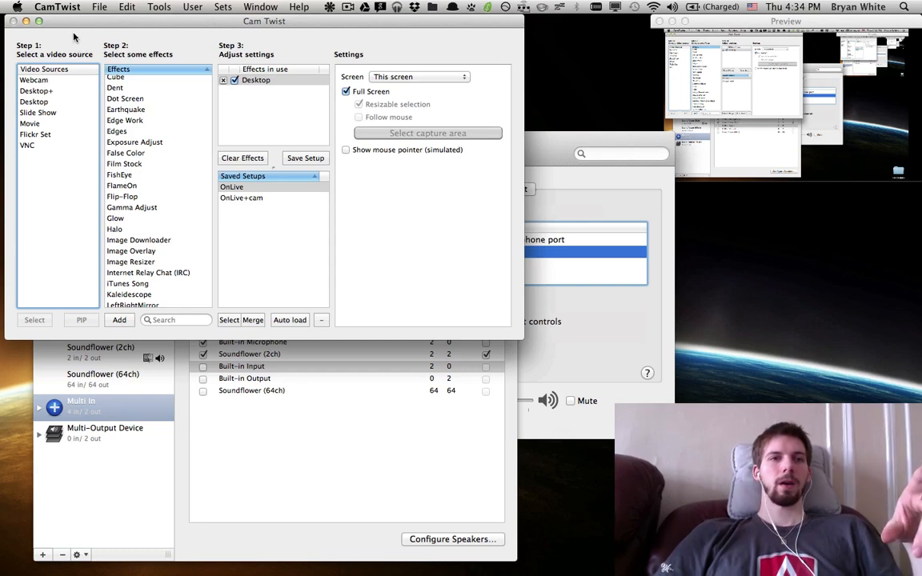
click(48, 82)
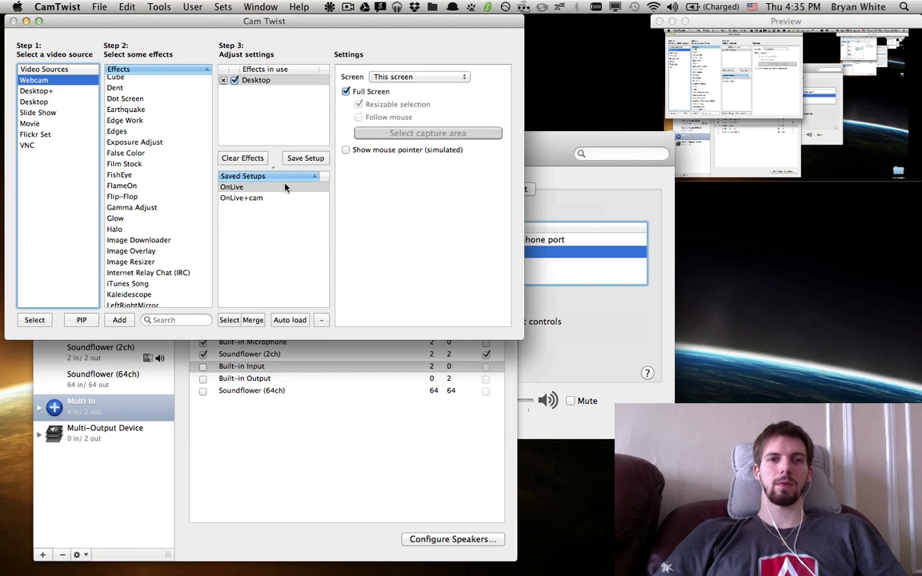
click(83, 321)
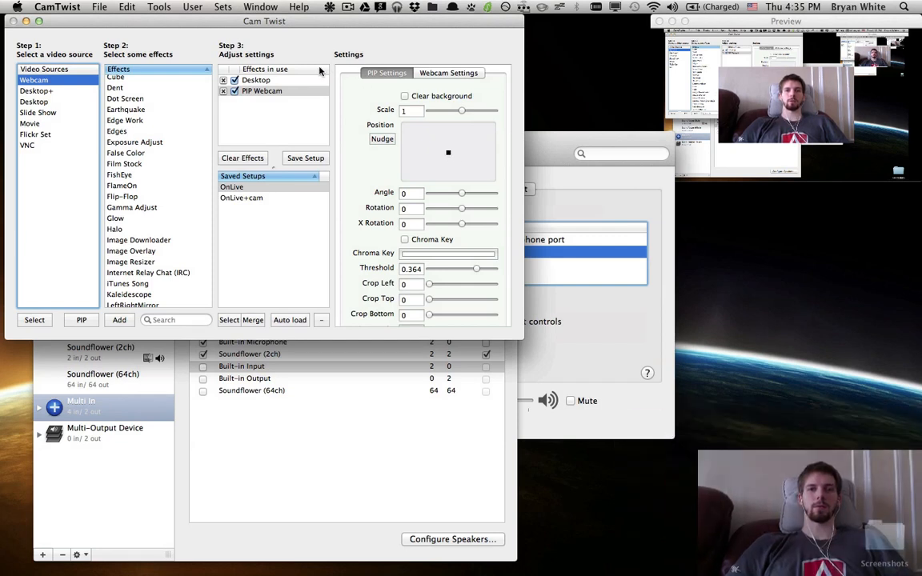
Review the camera choices for the PIP Webcam effect and keep FaceTime HD Camera (Built-in).
click(274, 82)
click(281, 92)
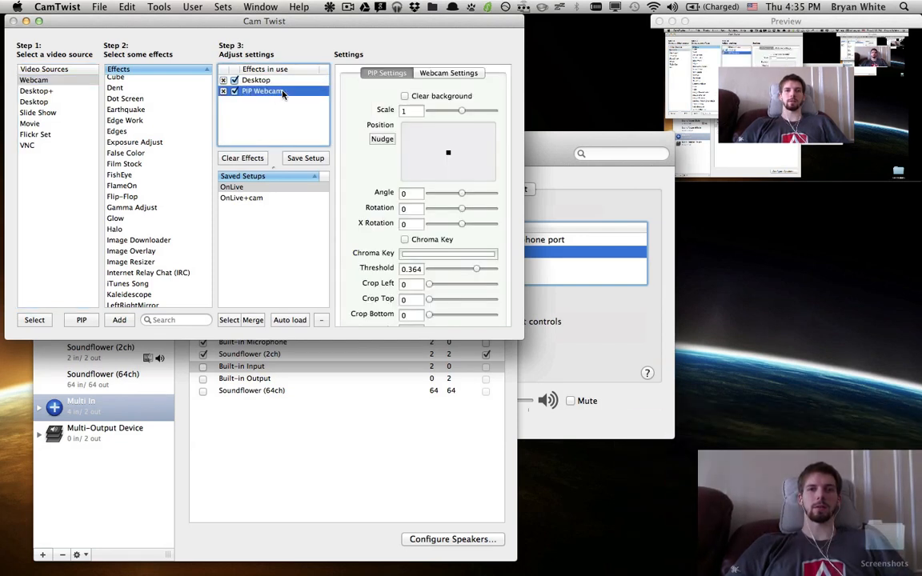
click(437, 75)
click(403, 74)
click(429, 75)
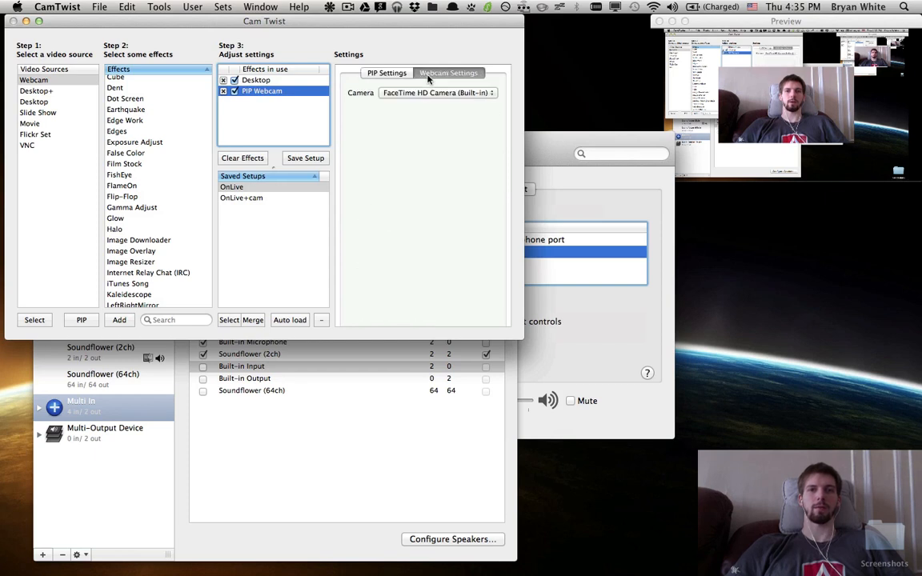
click(431, 93)
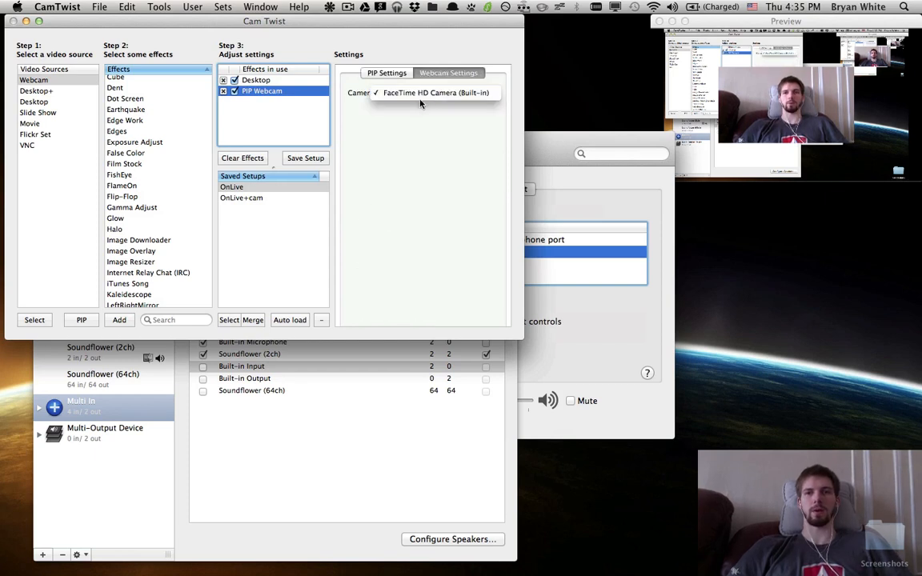
click(425, 94)
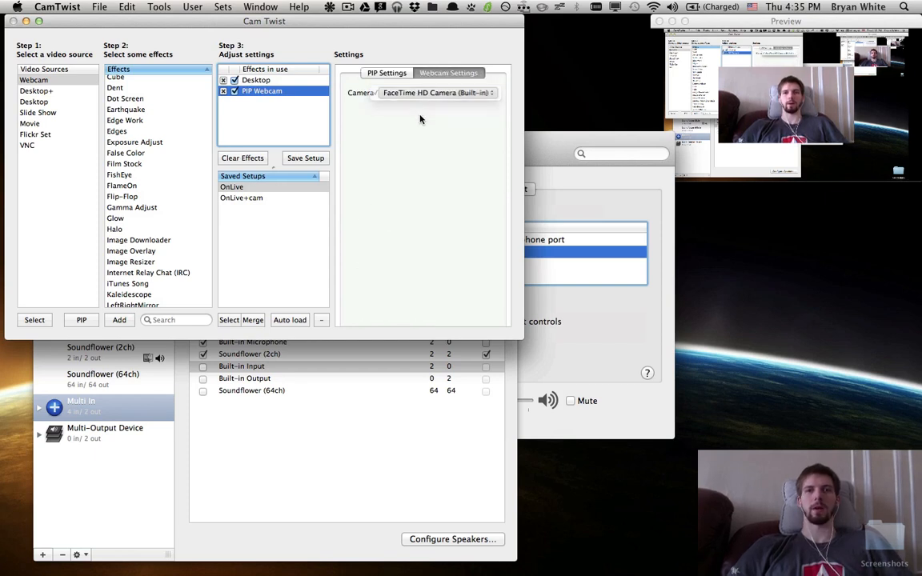
Move the webcam overlay up and to the right in the PIP settings and reduce its scale to 0.451.
click(389, 74)
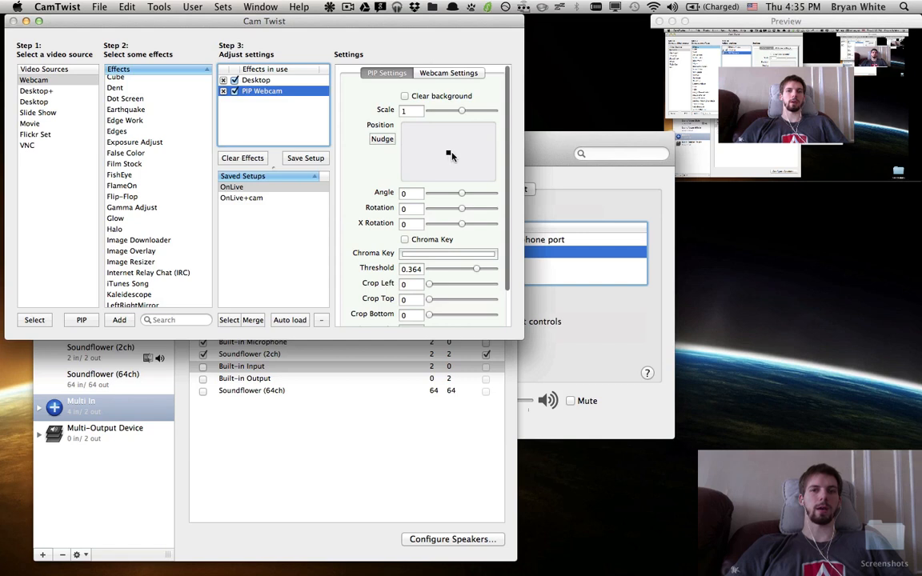
mouse_move(448, 152)
mouse_down()
mouse_move(444, 140)
mouse_move(466, 145)
mouse_move(438, 174)
mouse_move(432, 145)
mouse_move(447, 154)
mouse_move(461, 115)
mouse_move(434, 113)
mouse_move(443, 108)
mouse_up()
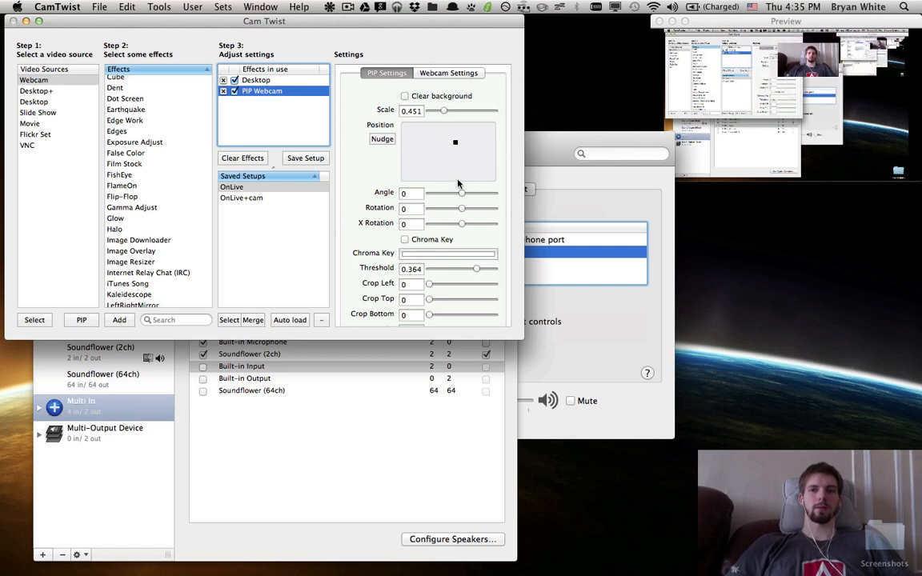
Pick a pale pink chroma key colour for the PIP Webcam effect and close the colour picker.
scroll(428, 240, down, 1)
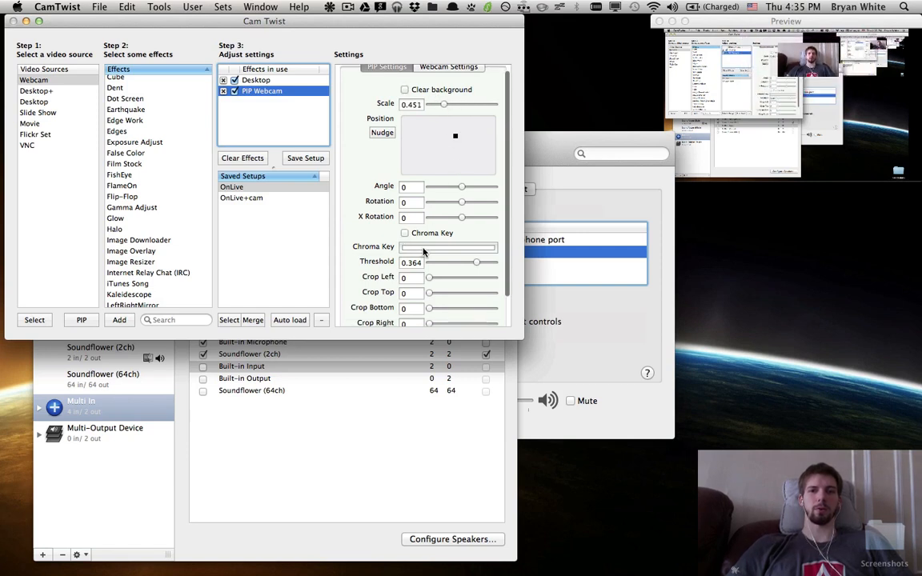
click(425, 247)
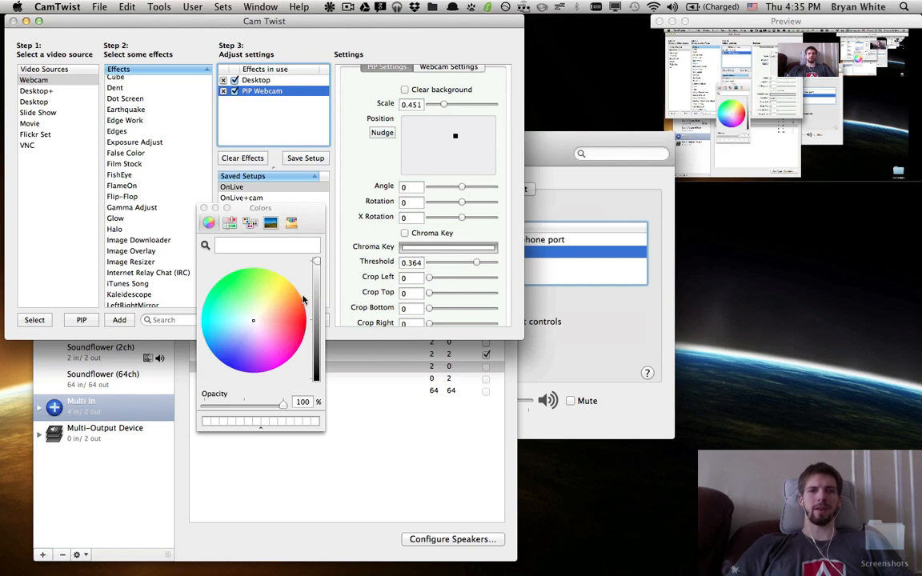
click(262, 323)
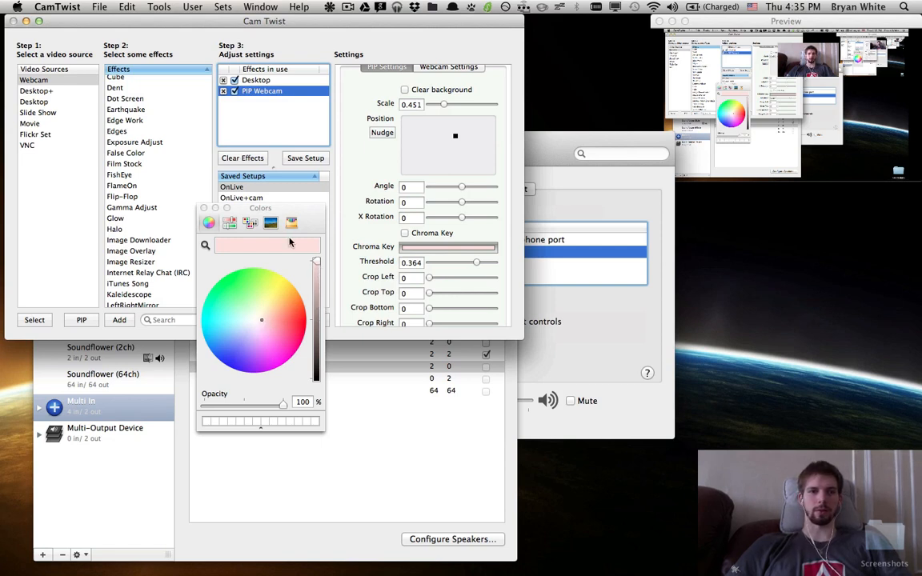
click(203, 208)
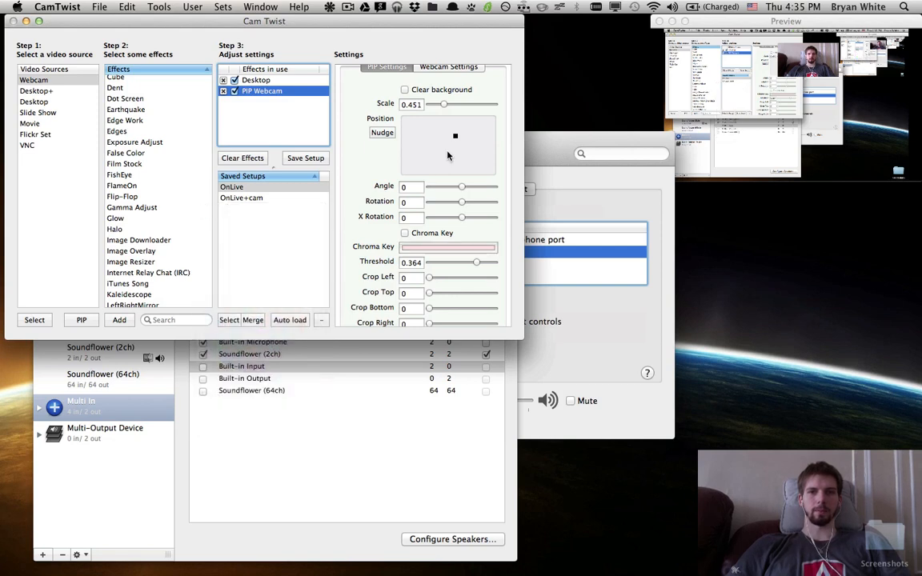
Enlarge the webcam overlay to a scale of 0.718 and make the Preview window bigger.
drag(444, 106, 453, 105)
click(675, 91)
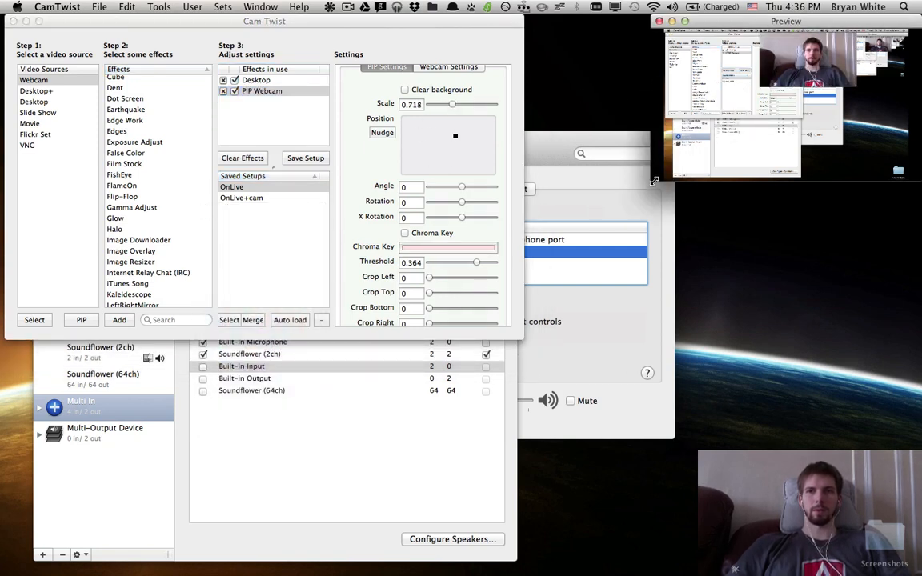
drag(654, 181, 520, 279)
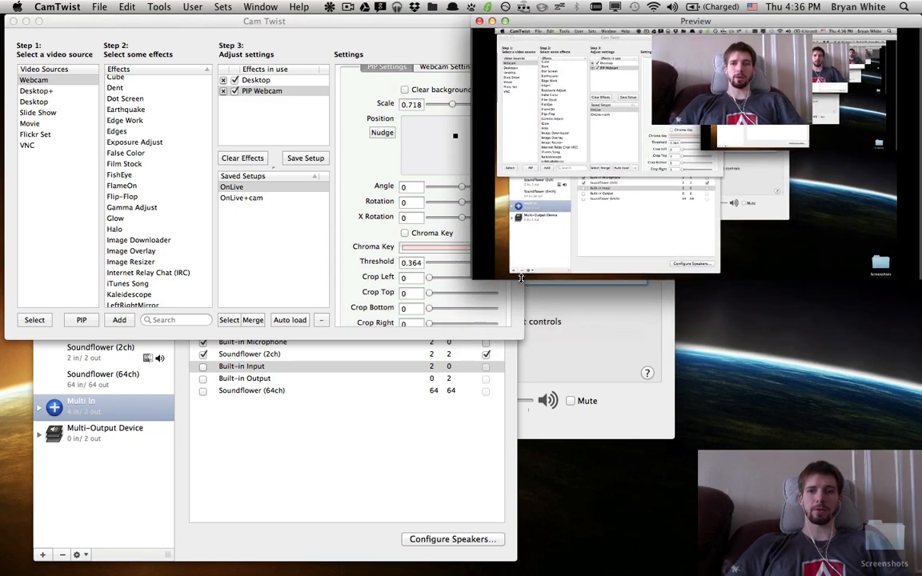
Set the chroma key threshold of the PIP Webcam effect to 0.383.
click(338, 280)
drag(475, 265, 452, 268)
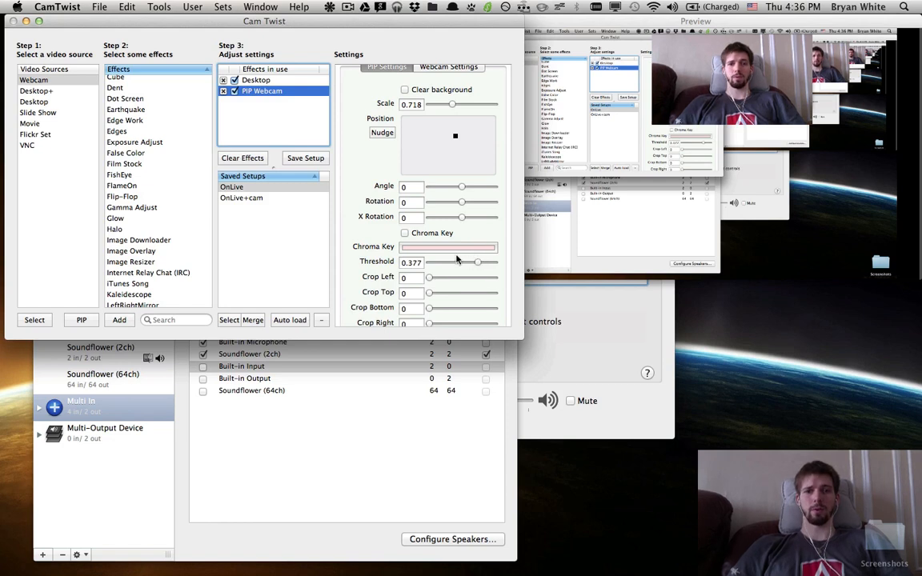
scroll(405, 252, down, 1)
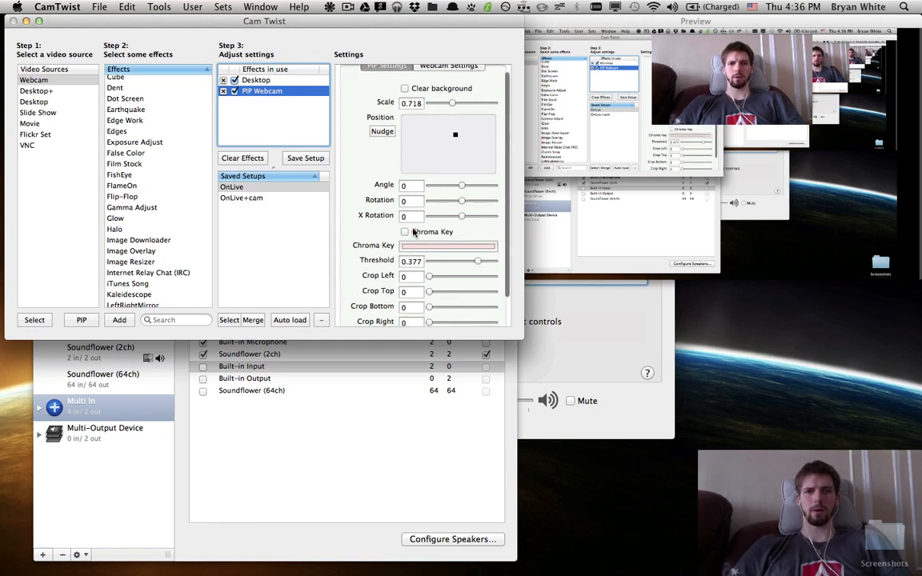
mouse_move(469, 263)
mouse_down()
mouse_move(434, 262)
mouse_move(502, 263)
mouse_move(479, 263)
mouse_up()
Try chroma keying the webcam with a wall colour sampled from the preview, and turn Chroma Key off again.
click(468, 248)
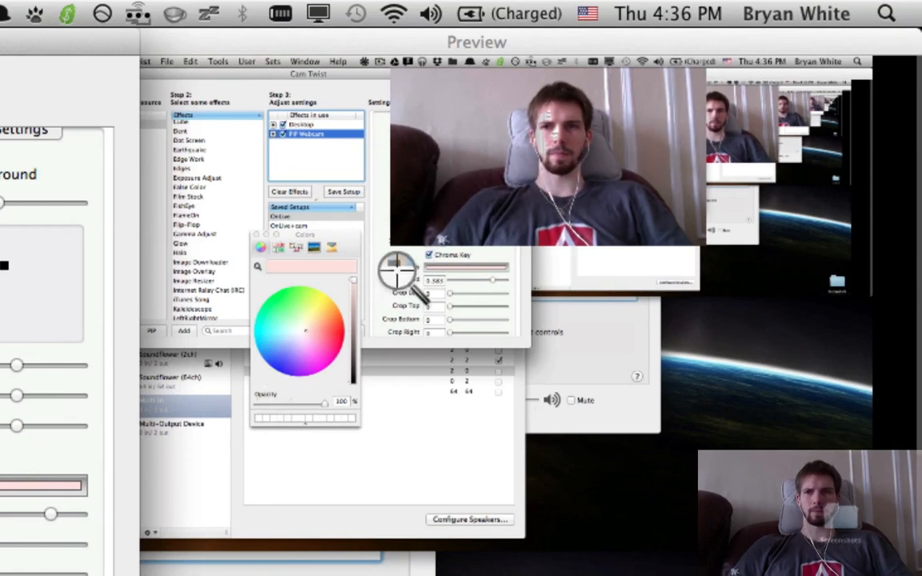
click(473, 95)
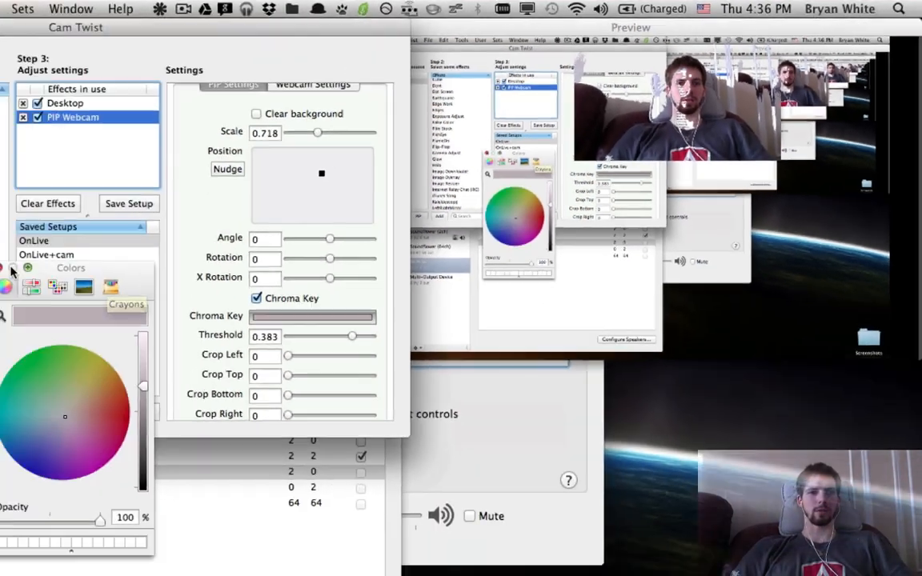
click(206, 212)
click(405, 231)
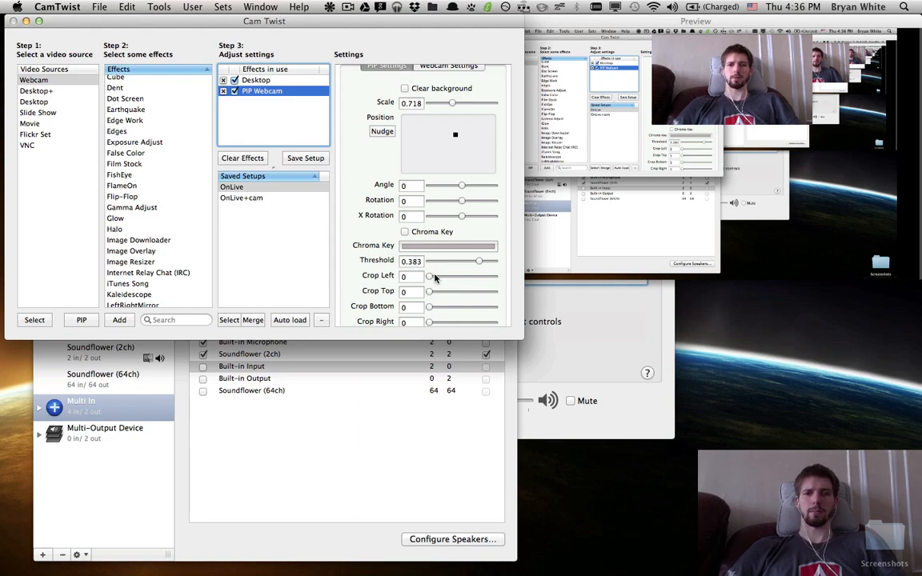
Crop the webcam overlay to 0.296 left, 0.063 top, 0.211 bottom and about 0.26 right.
drag(430, 281, 442, 281)
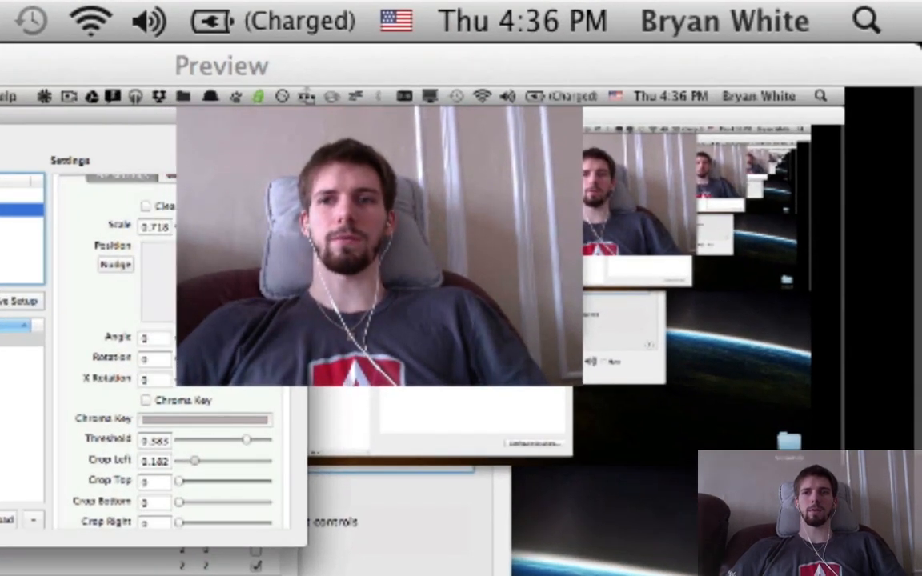
drag(195, 461, 201, 523)
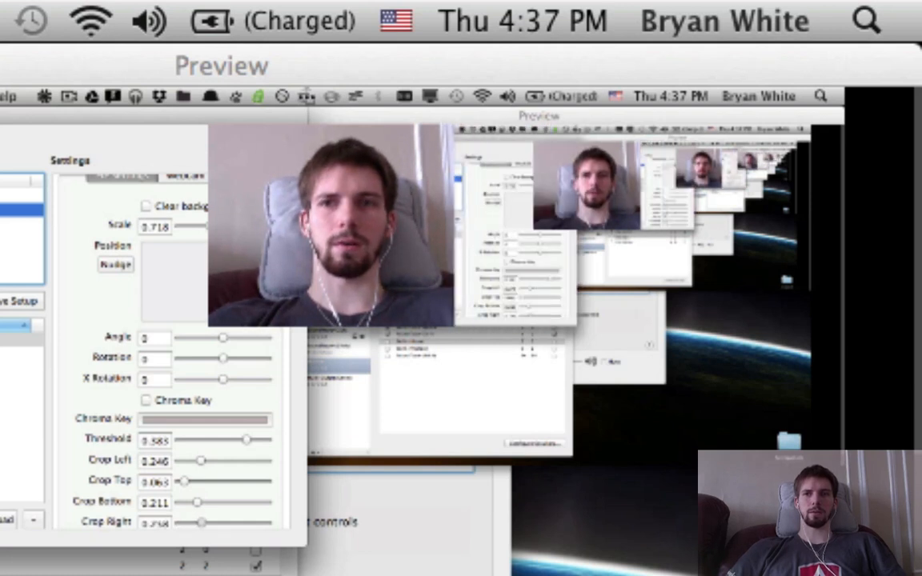
drag(200, 461, 205, 461)
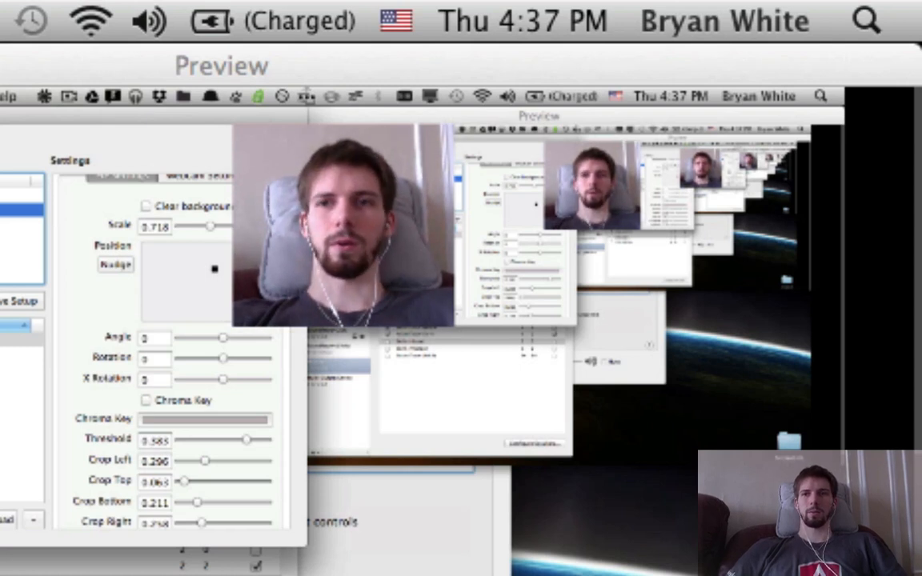
Move the webcam overlay to the upper-right corner of the output and nudge it right and up against the edges.
drag(215, 269, 256, 268)
click(116, 265)
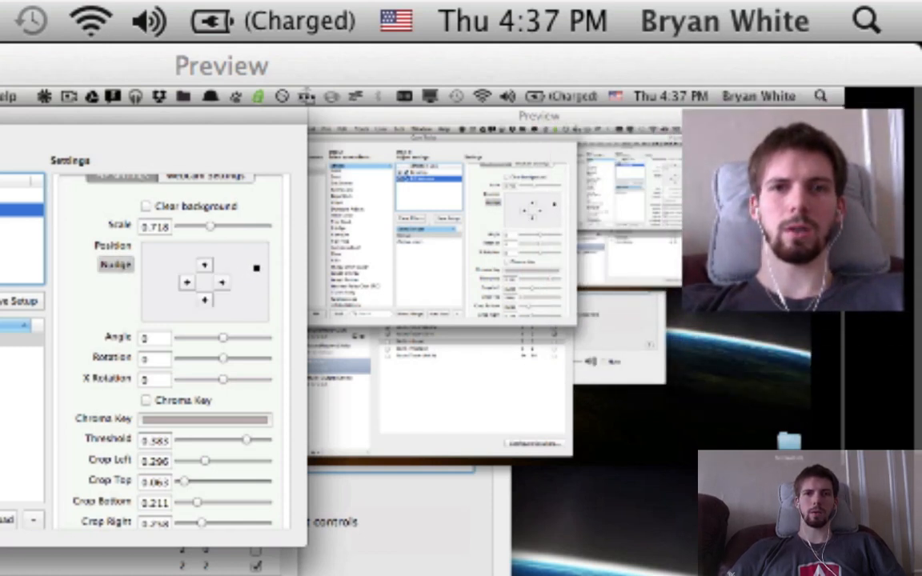
click(222, 282)
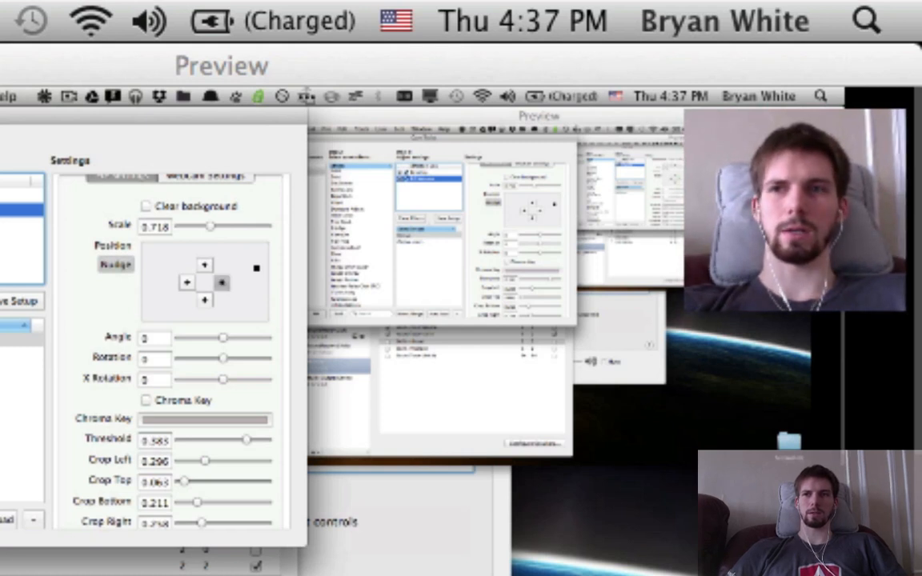
click(222, 282)
click(205, 264)
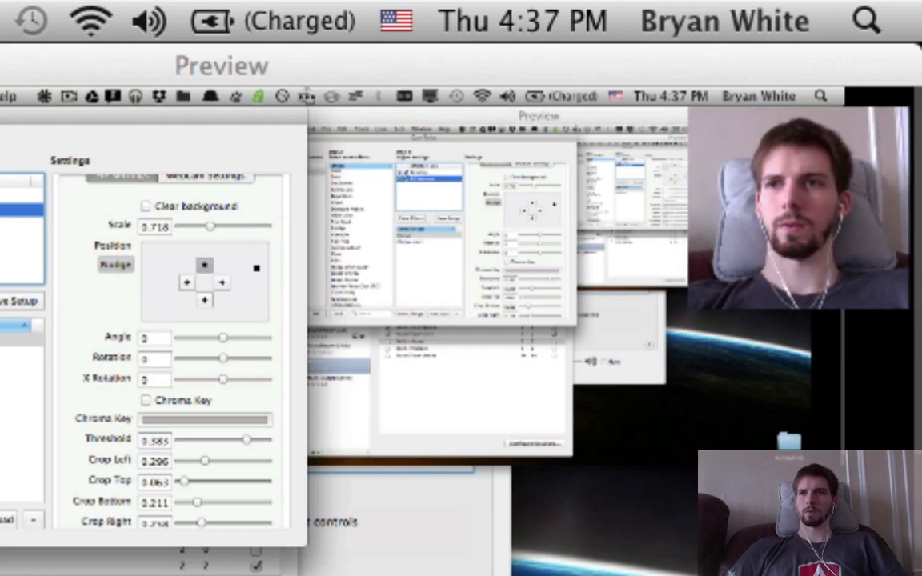
click(205, 264)
click(205, 264)
click(205, 264)
click(205, 264)
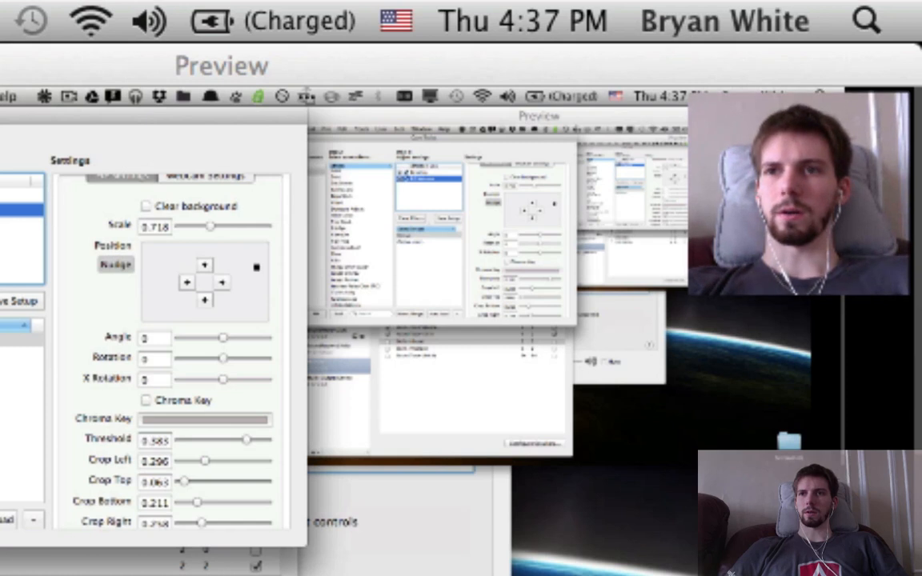
click(205, 264)
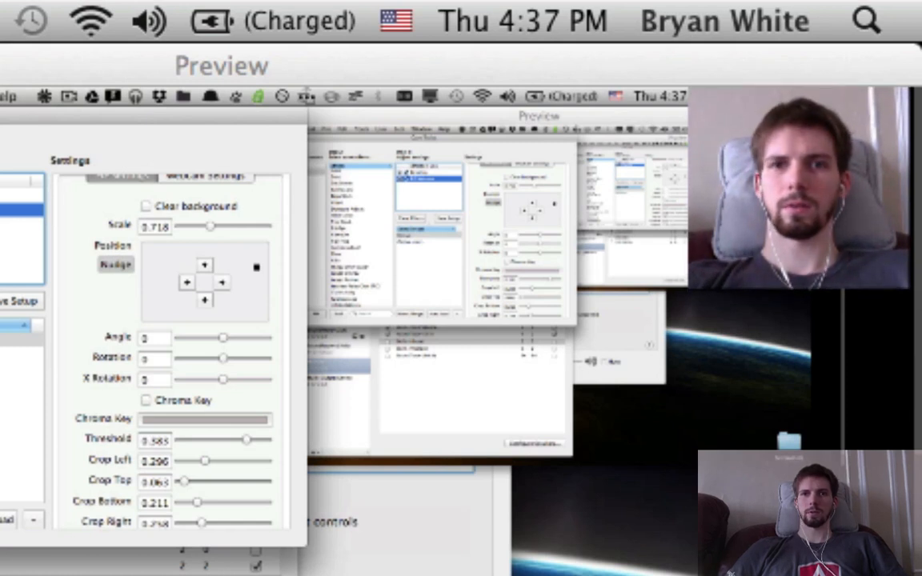
Nudge the PIP Webcam overlay further right so it sits flush with the output's right edge.
key(Right)
key(Right)
key(Right)
key(Right)
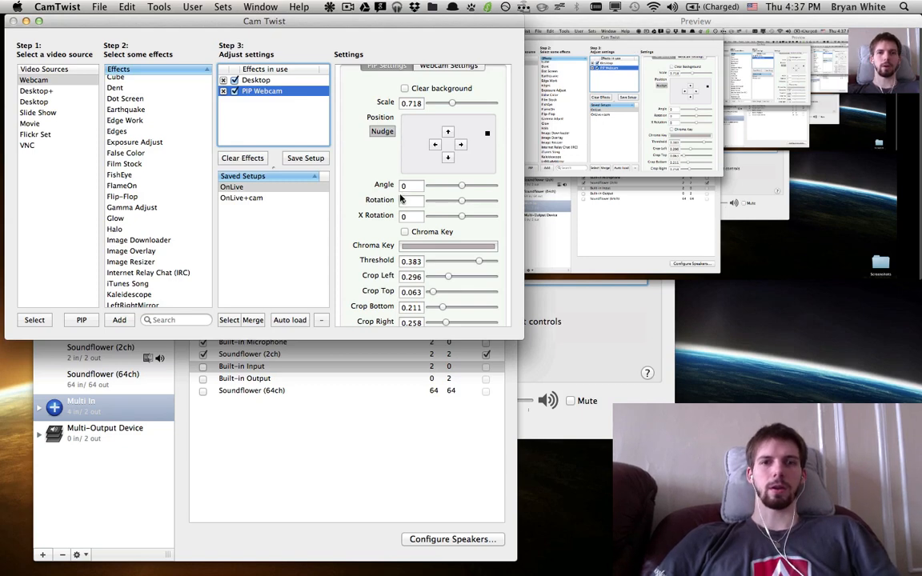
Bring the Sound preferences window to the front and close it.
key(ctrl+Up)
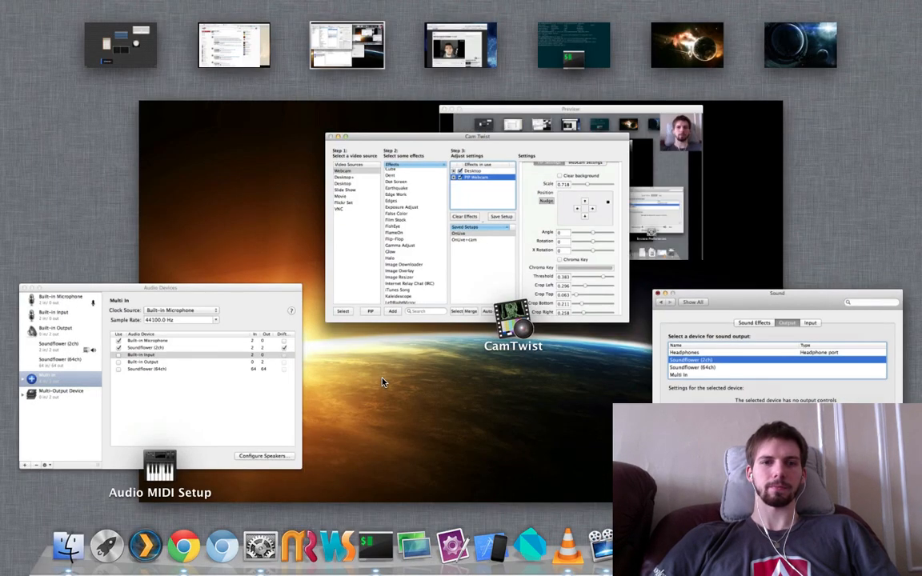
click(593, 345)
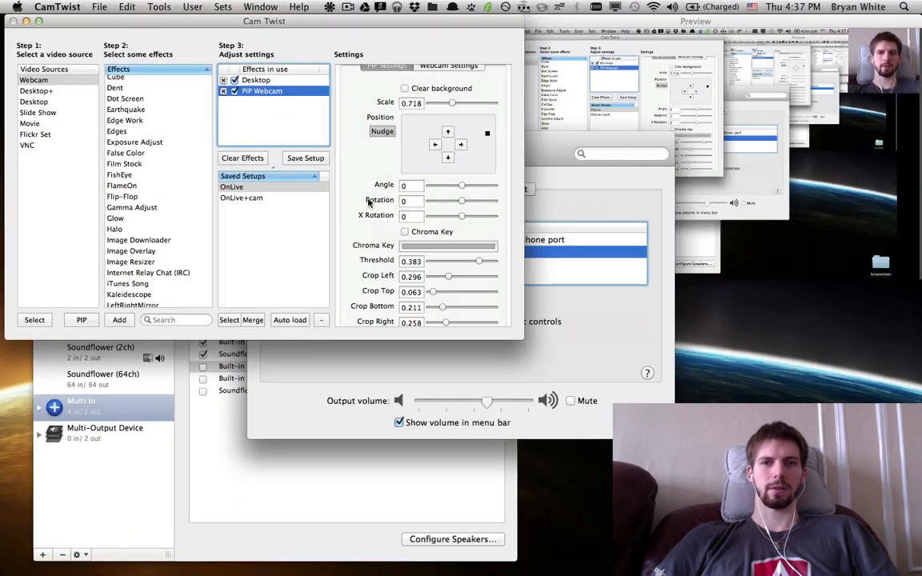
click(579, 156)
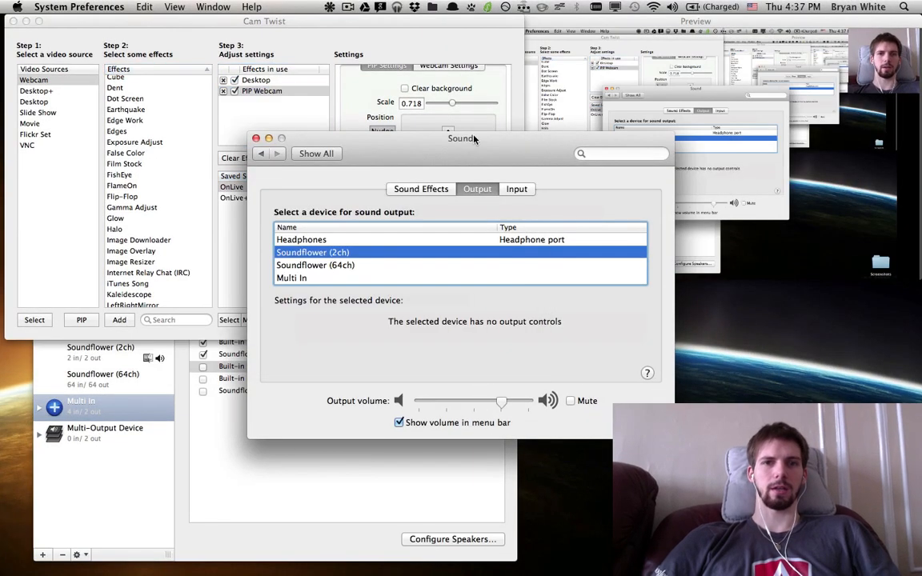
click(256, 139)
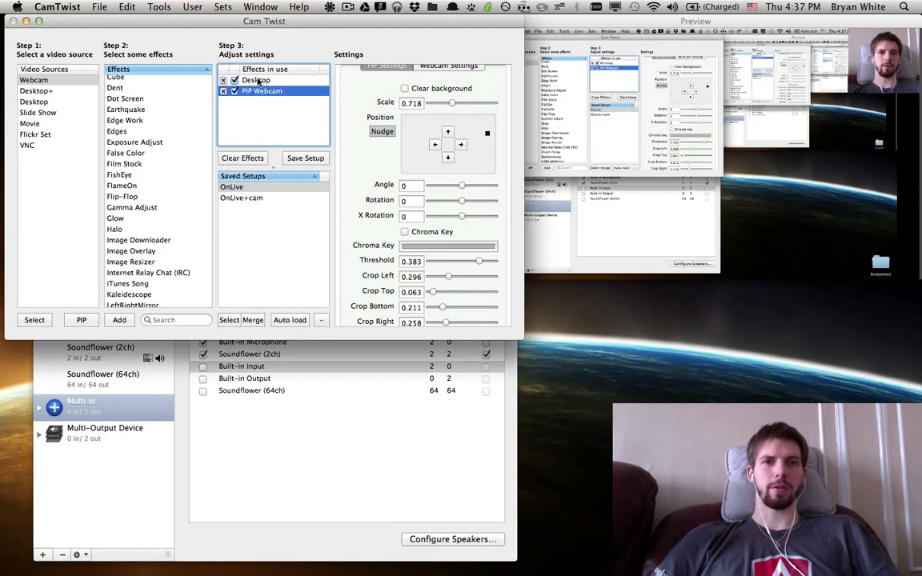
Save the current effects as a setup named "stream tut" without including the video source.
click(306, 157)
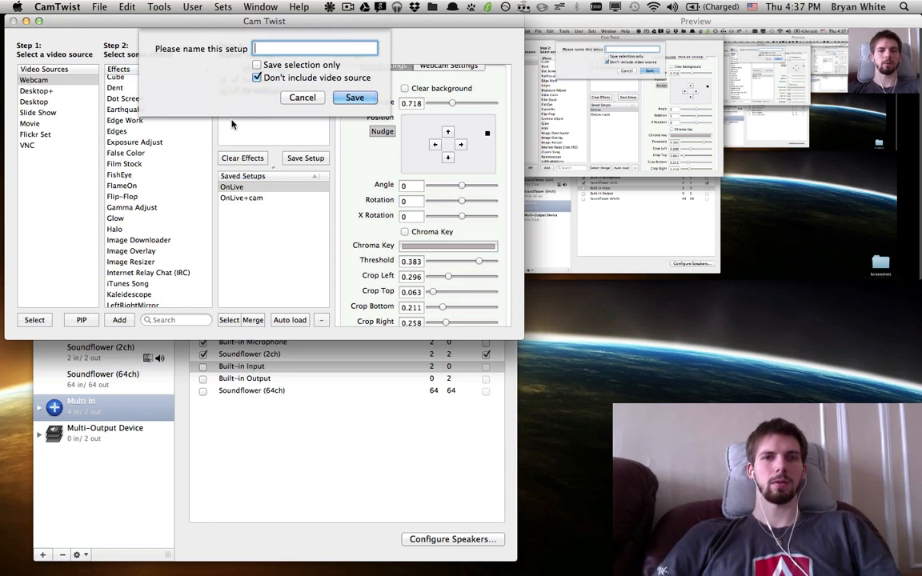
text(stream tut)
key(Return)
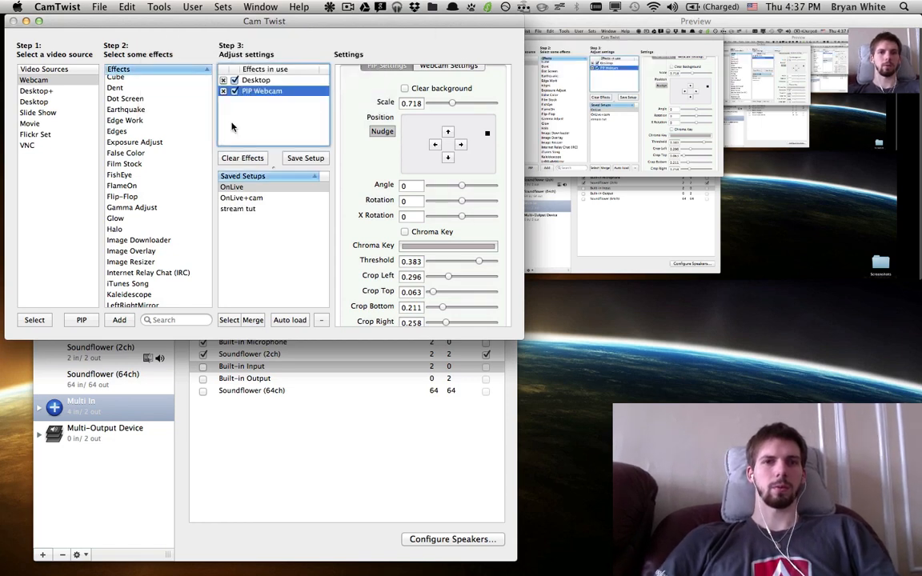
Switch between the saved setups OnLive and OnLive+cam, and load stream tut on top of OnLive.
click(236, 209)
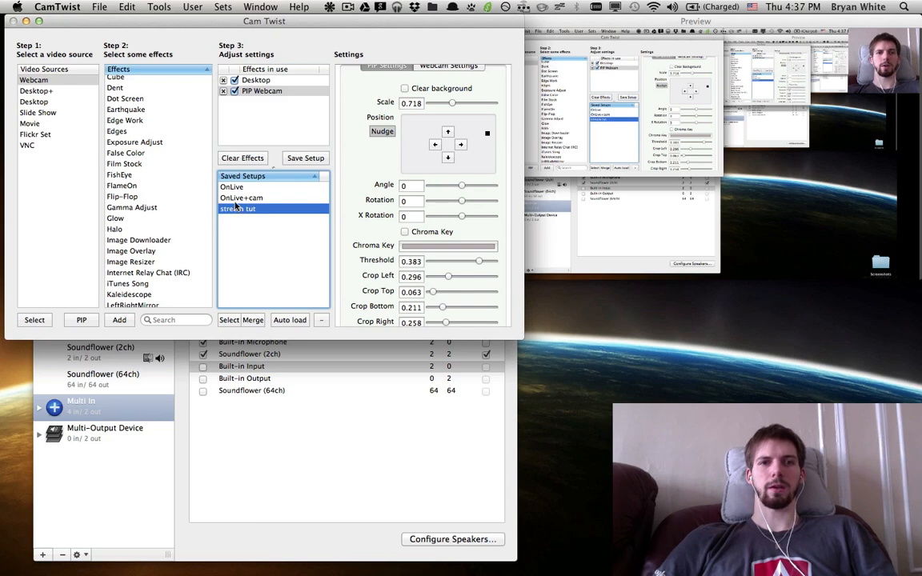
click(233, 187)
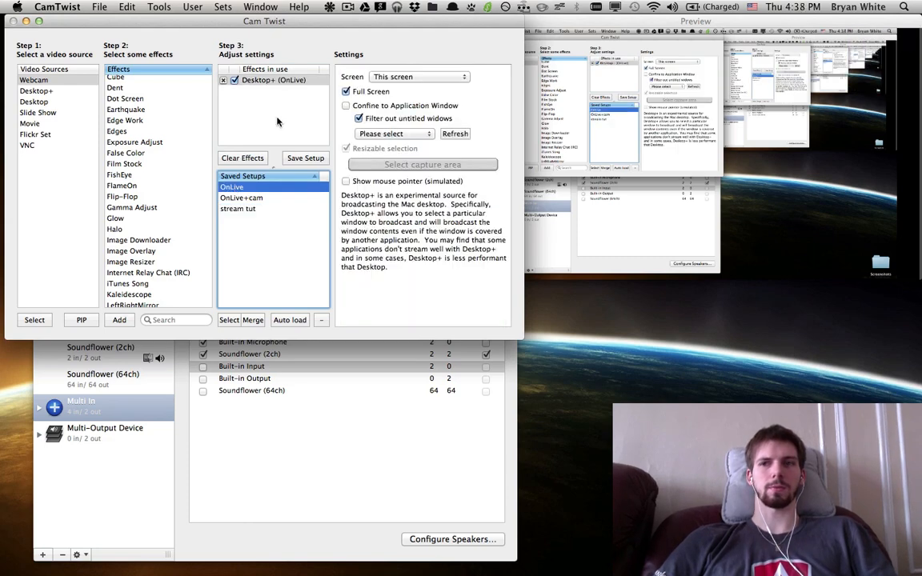
click(235, 198)
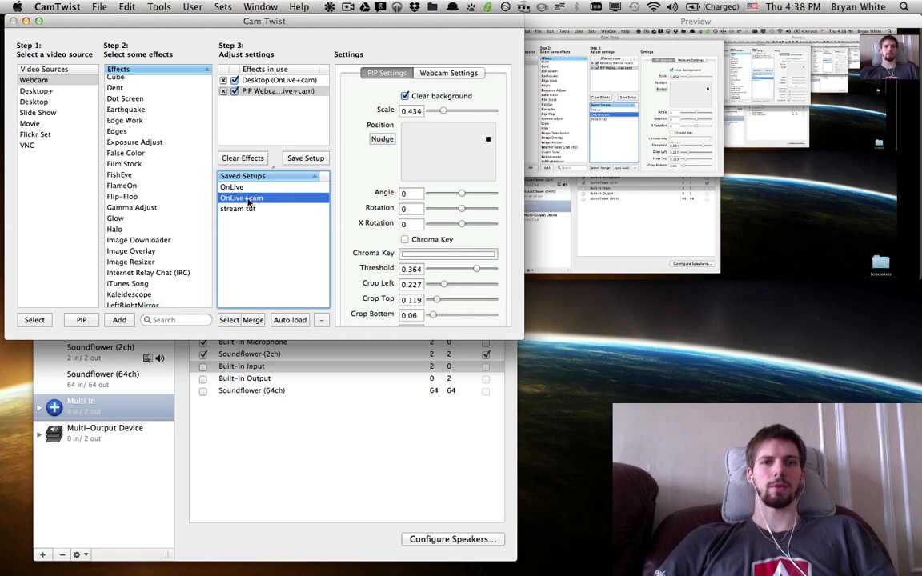
click(243, 188)
click(245, 200)
click(244, 209)
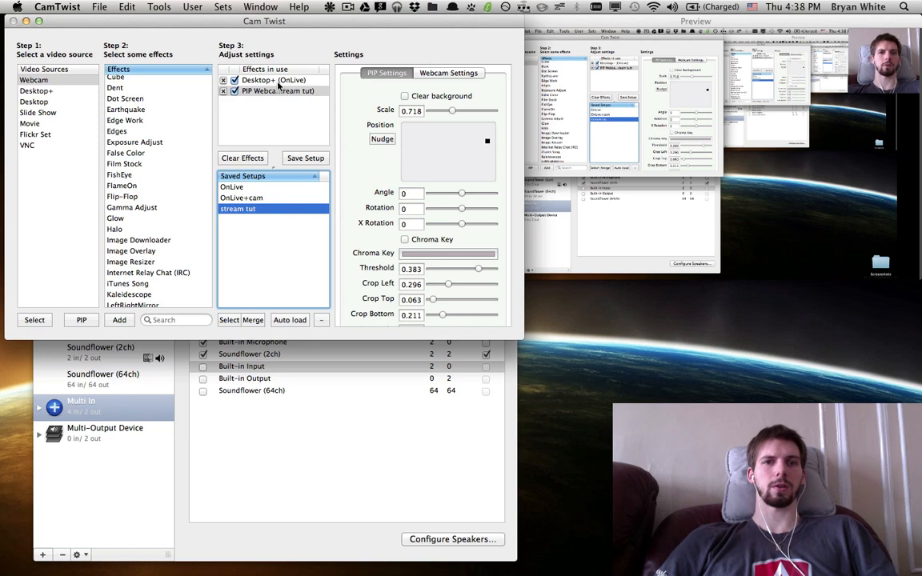
Remove OnLive's Desktop+ source from the effects in use and load the stream tut setup on its own.
click(246, 186)
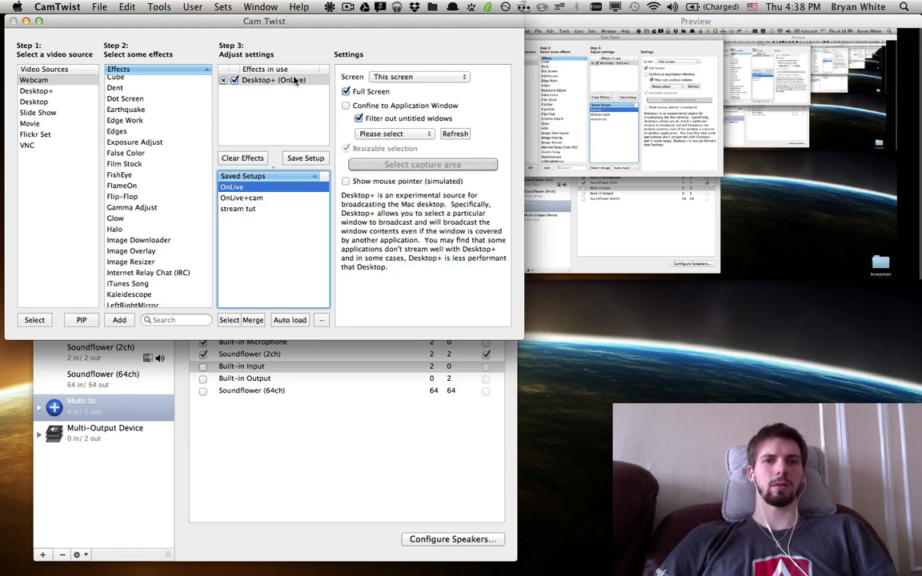
click(249, 209)
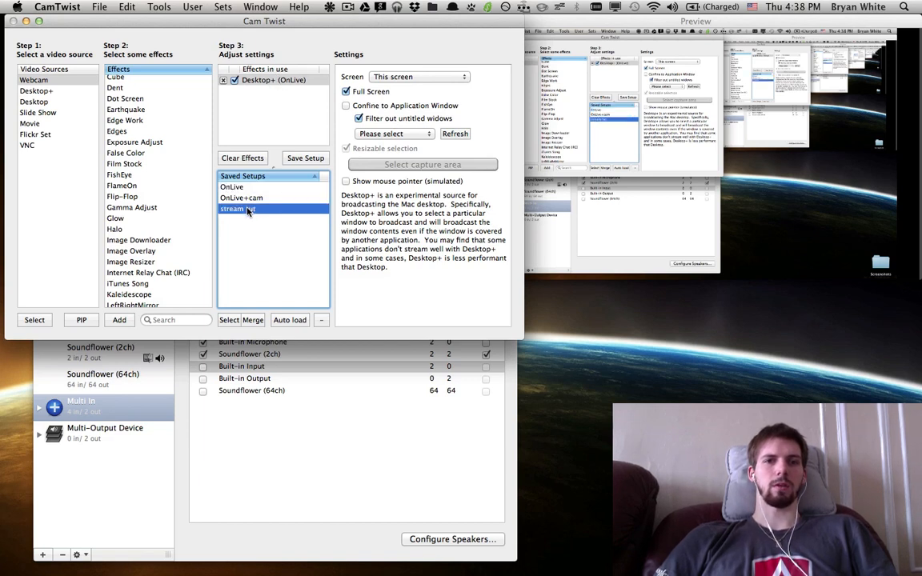
click(225, 82)
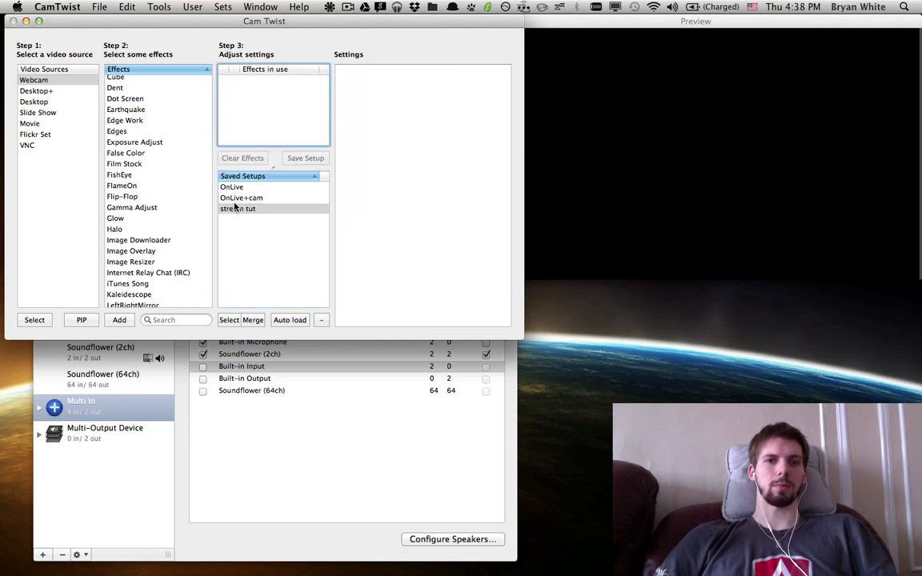
click(235, 208)
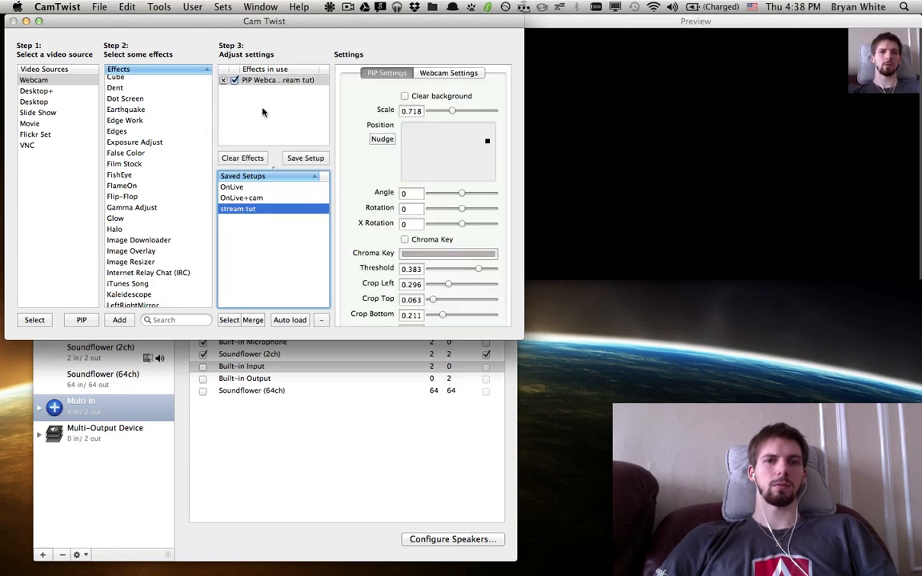
Load the OnLive setup again and add the stream tut webcam overlay over its desktop source.
click(249, 189)
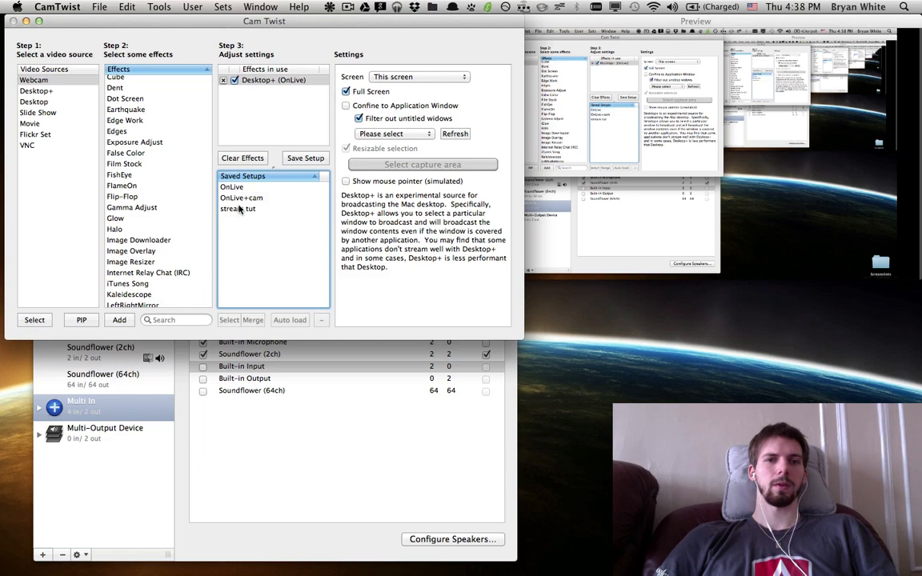
click(240, 209)
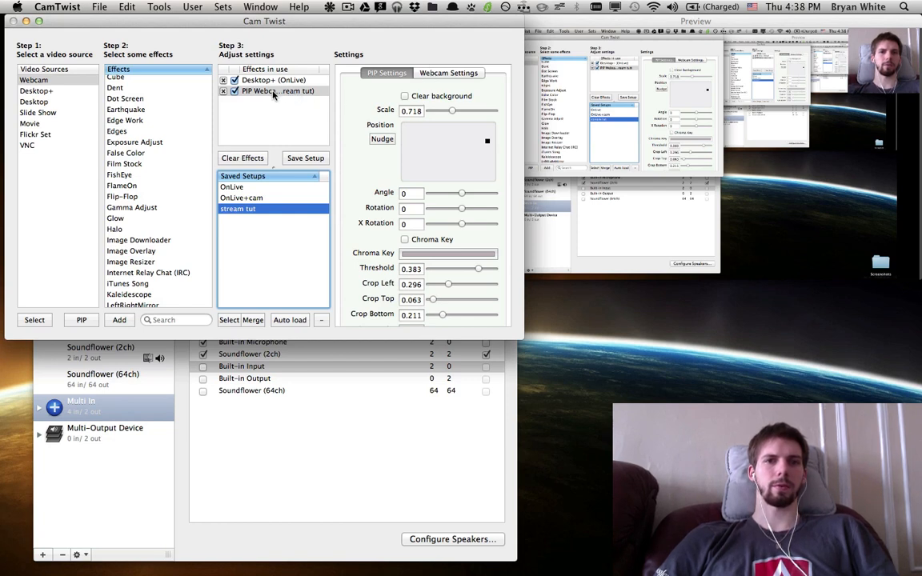
Check the camera choices in the webcam overlay's Webcam Settings and return to its PIP Settings.
click(433, 76)
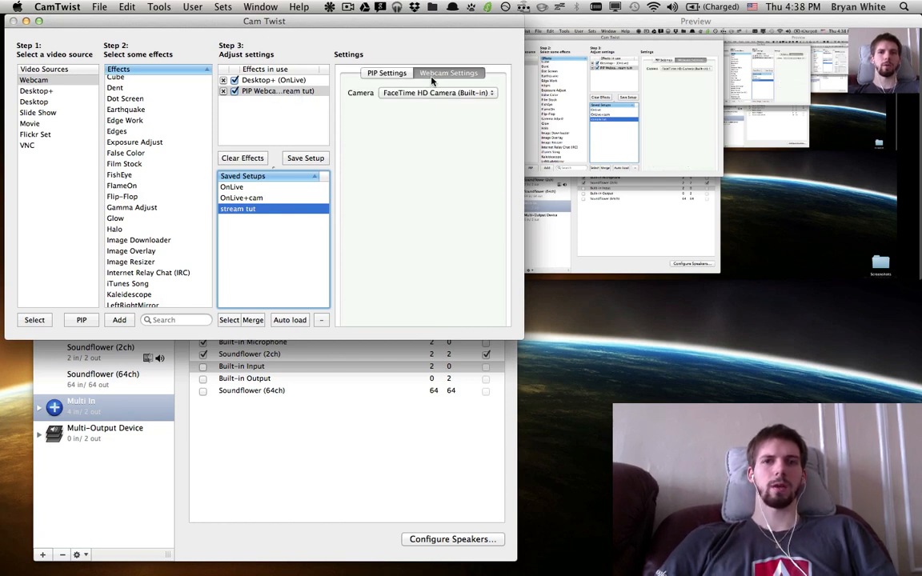
click(434, 93)
click(431, 121)
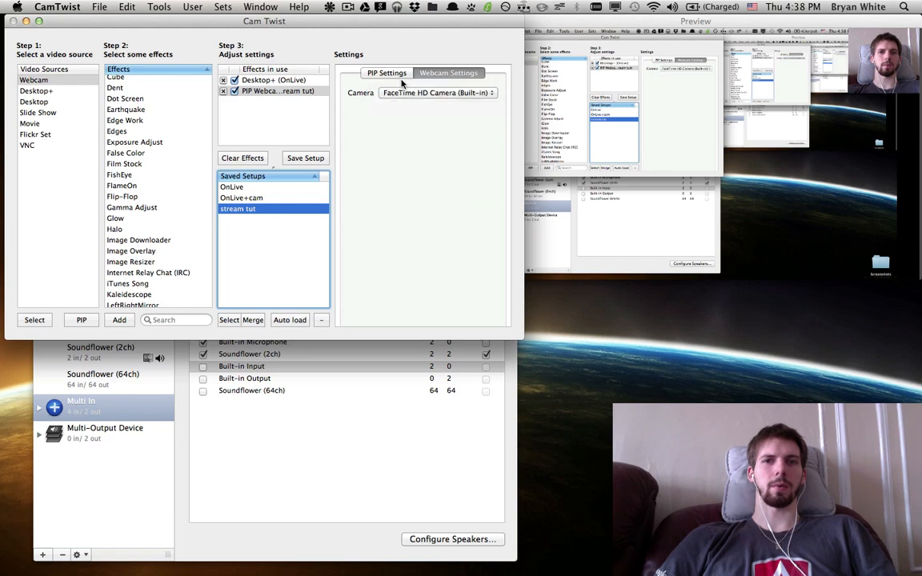
click(388, 74)
click(432, 74)
click(388, 73)
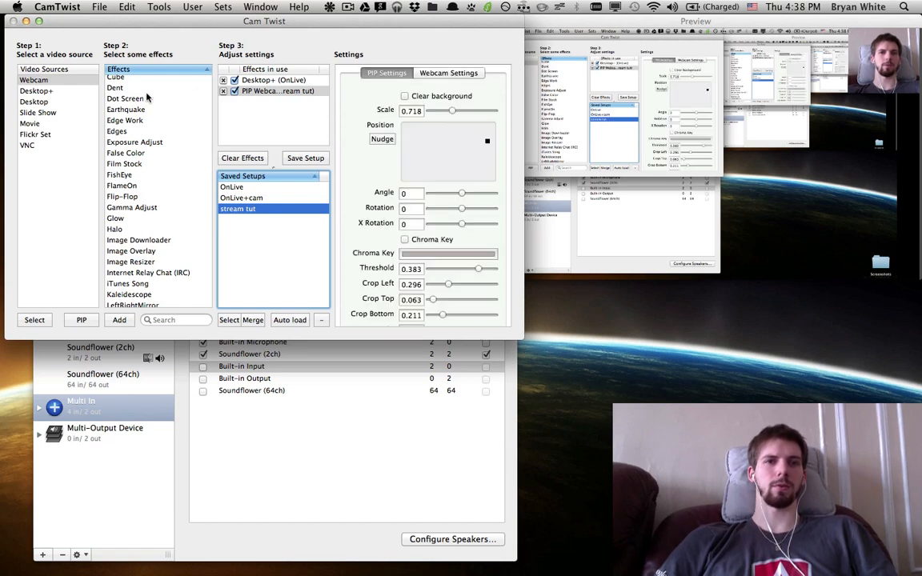
Make Webcam the main video source behind the overlay and check its camera choices.
click(48, 81)
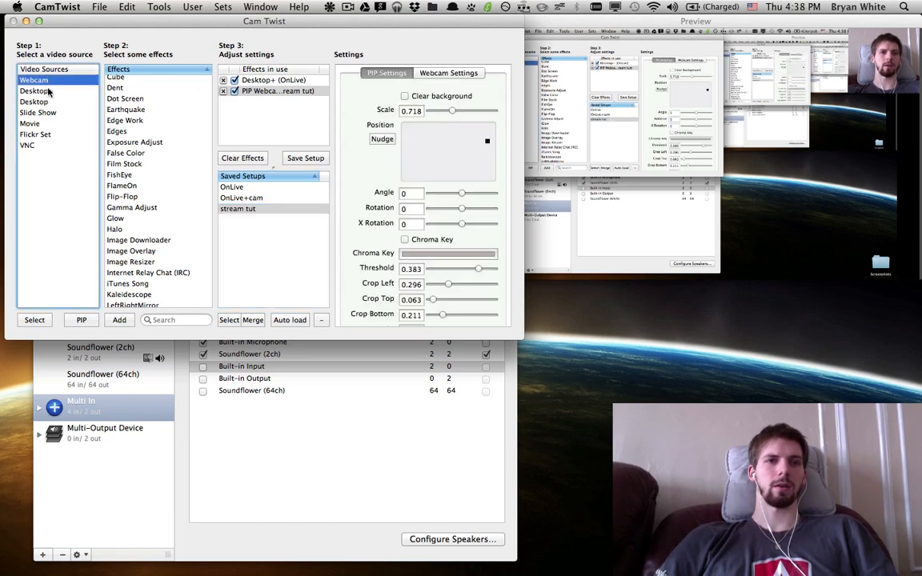
click(34, 319)
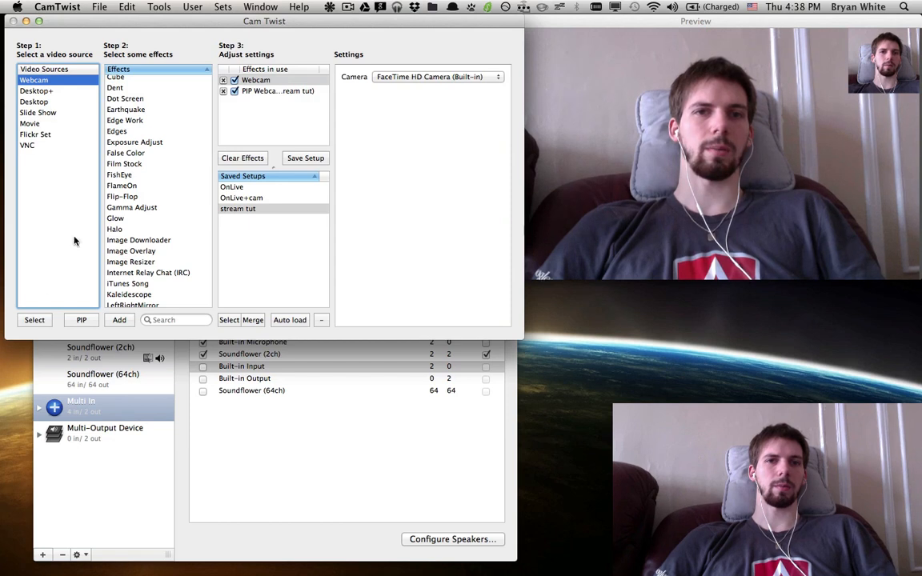
click(424, 77)
click(420, 76)
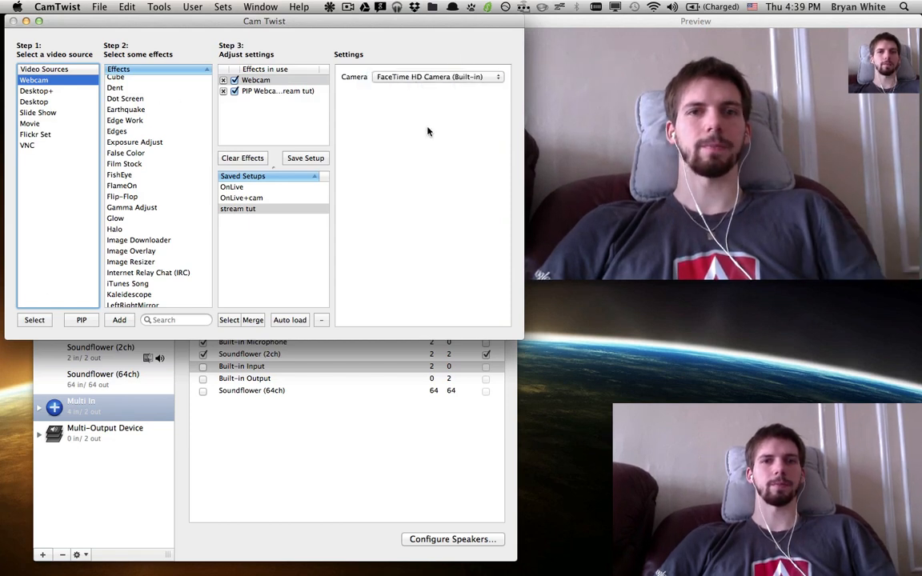
Remove both the PIP Webcam and Webcam effects, and load the saved OnLive+cam setup.
click(223, 90)
click(223, 80)
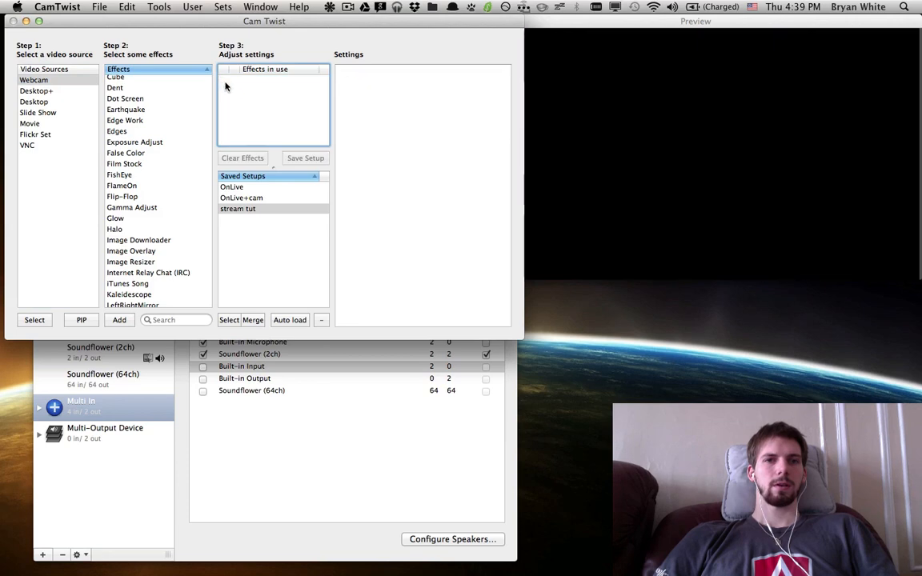
click(582, 24)
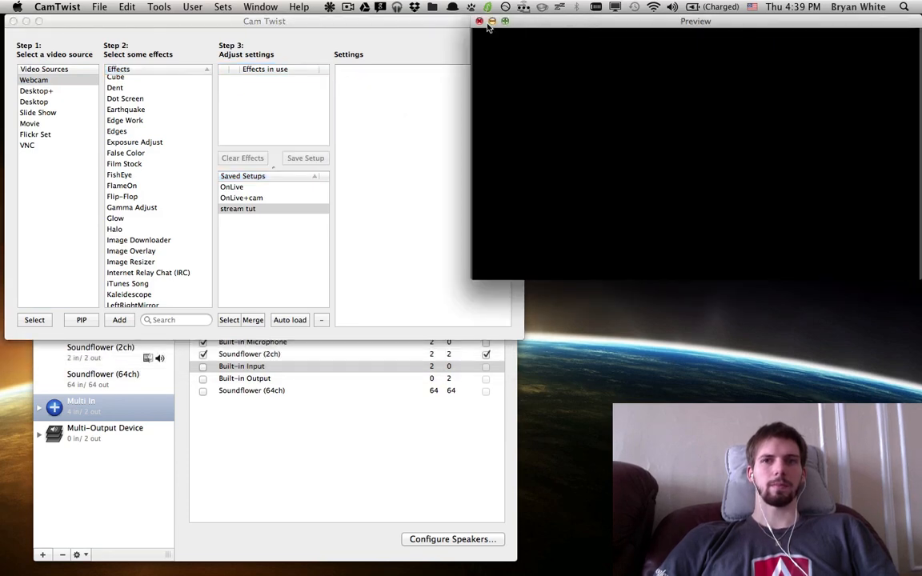
click(237, 198)
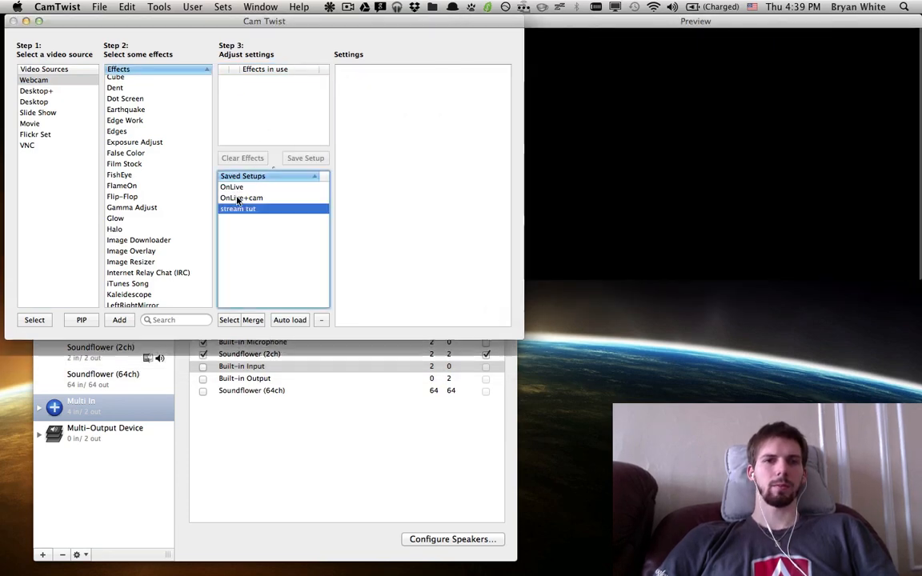
double_click(237, 197)
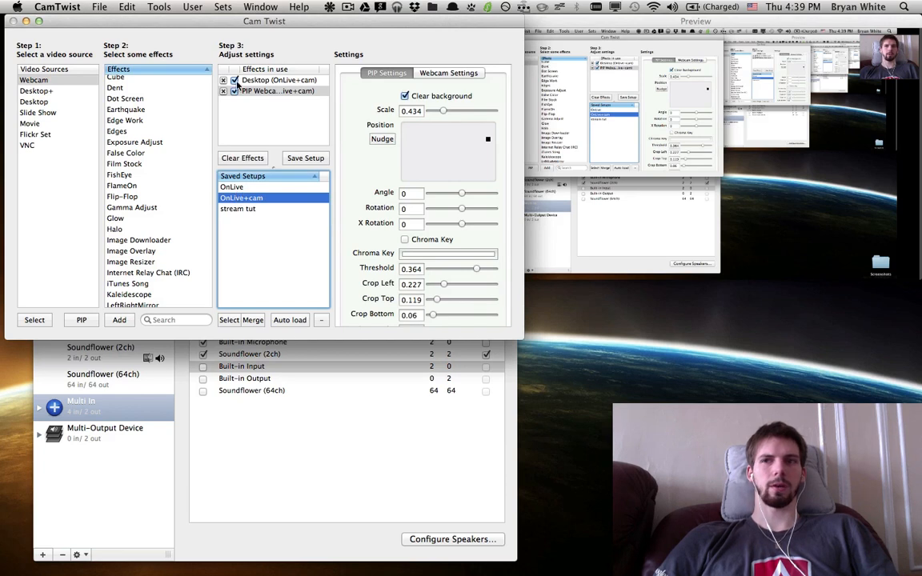
Shrink the Preview window into the lower-right corner of the desktop and close the Audio Devices window.
click(560, 18)
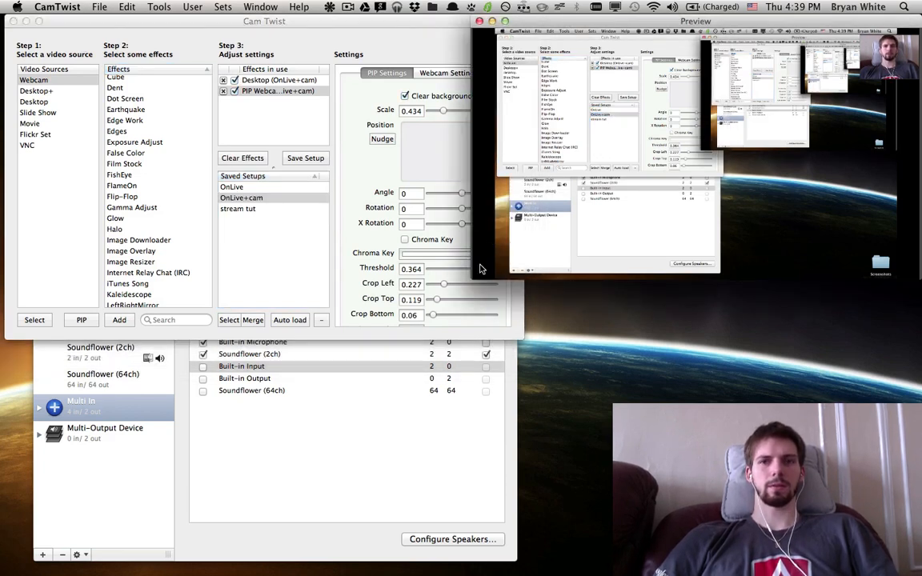
drag(477, 274, 718, 145)
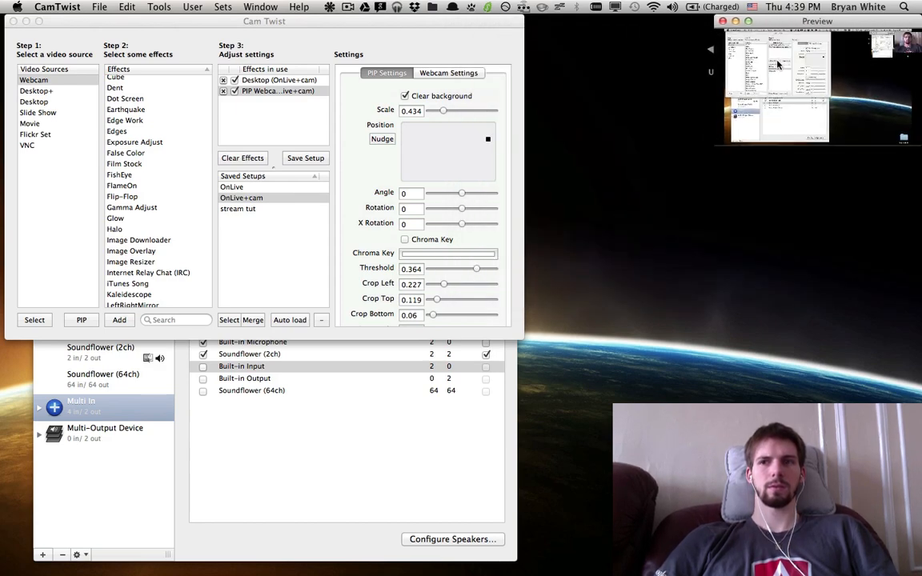
drag(791, 28, 797, 459)
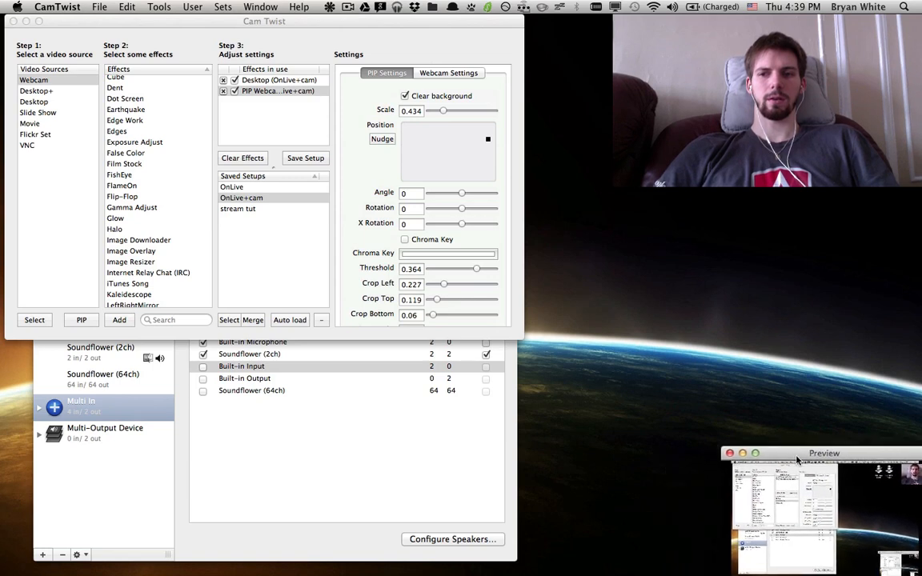
click(323, 458)
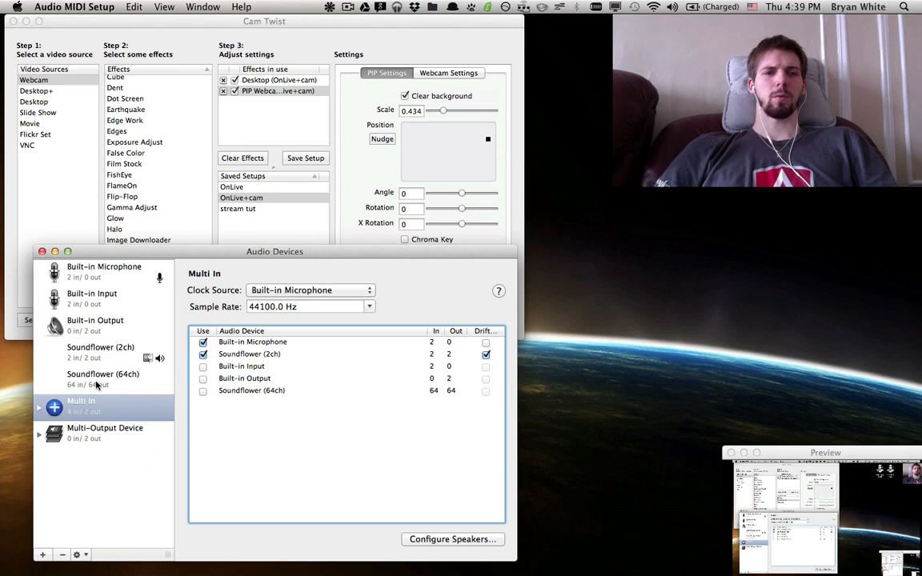
click(42, 251)
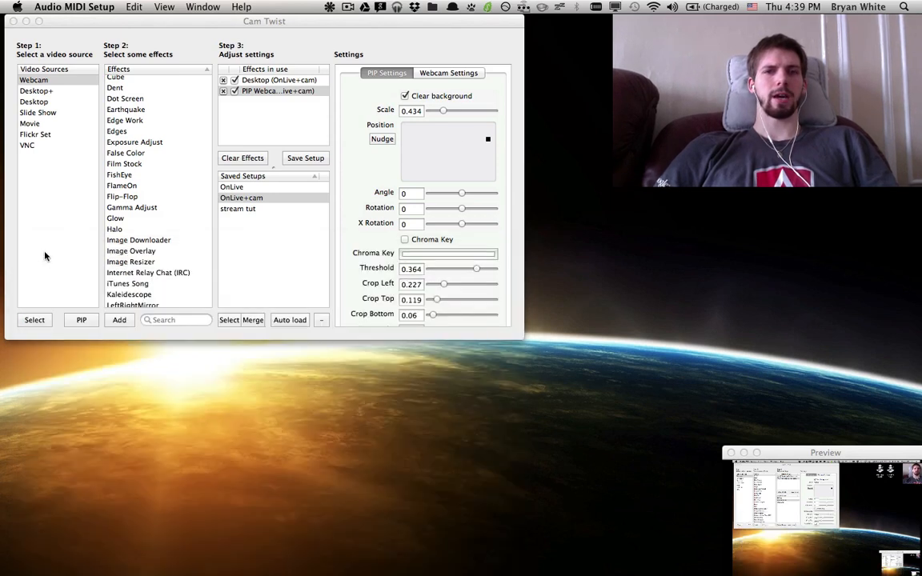
click(672, 7)
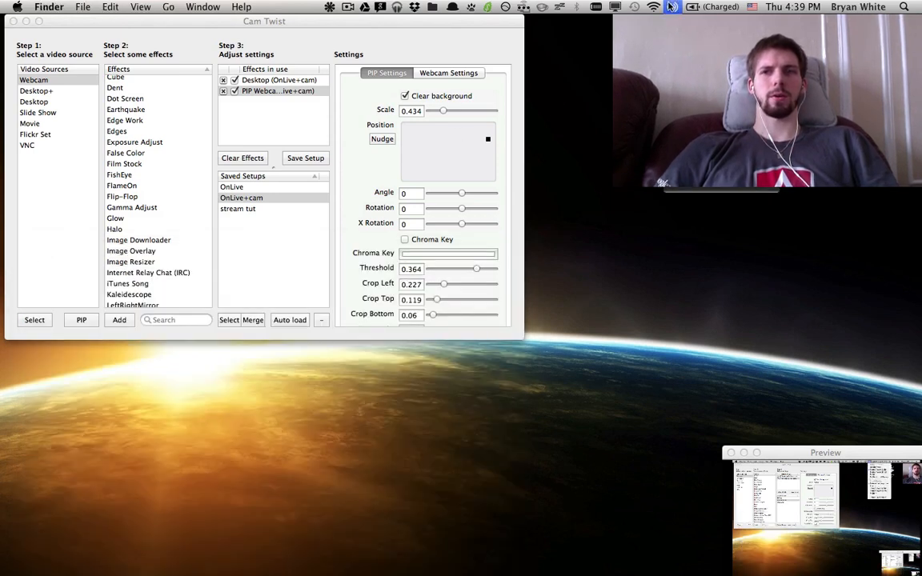
click(671, 6)
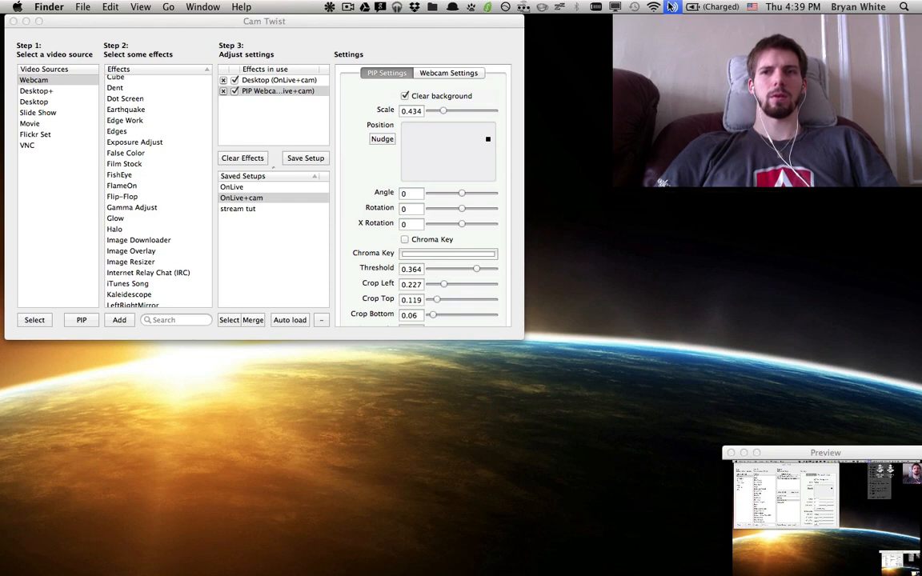
key(alt+space)
key(Escape)
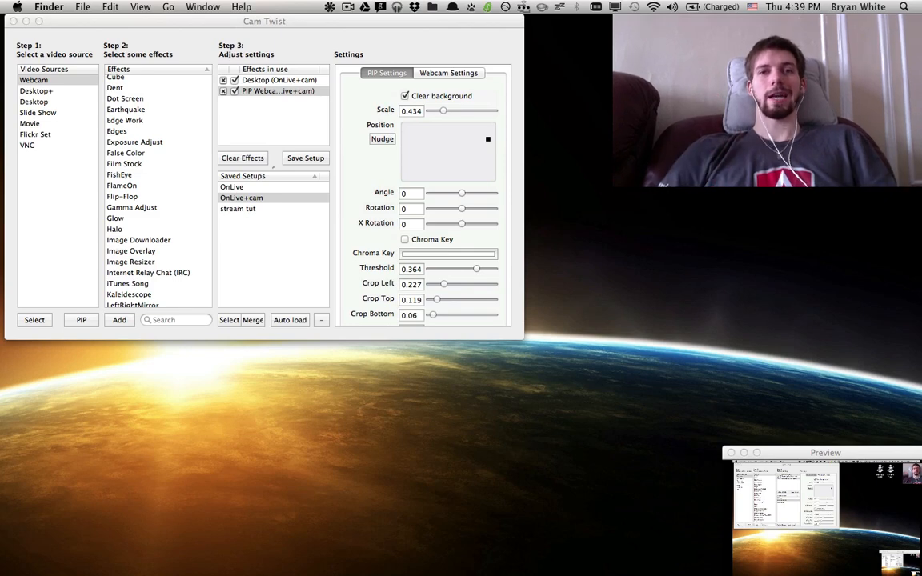
Search the application launcher for "line" to check the installed LineIn copies, and dismiss the search.
key(alt+space)
text(line)
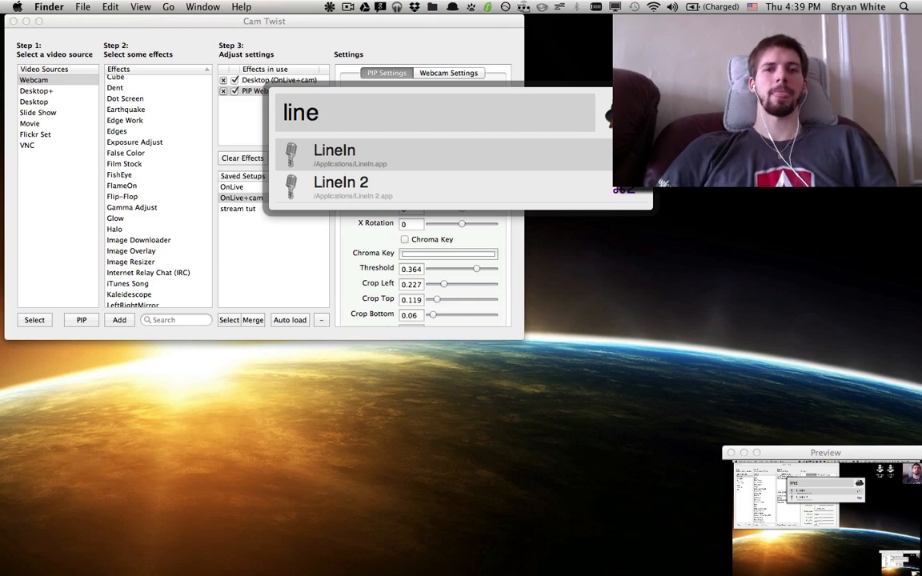
key(Escape)
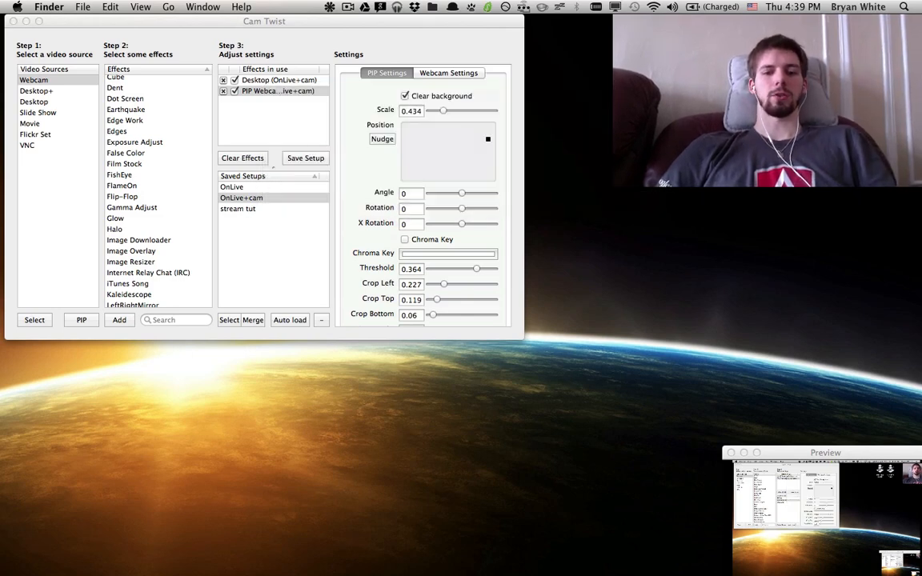
Locate LineIn.app and LineIn 2.app in the Applications folder of a new Finder window, and close the window.
key(super+n)
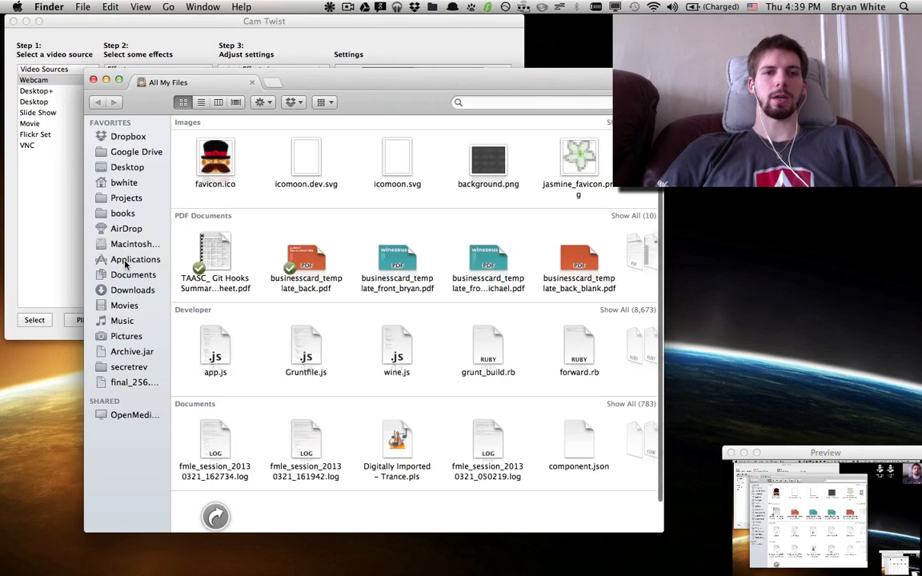
click(126, 261)
scroll(291, 235, down, 3)
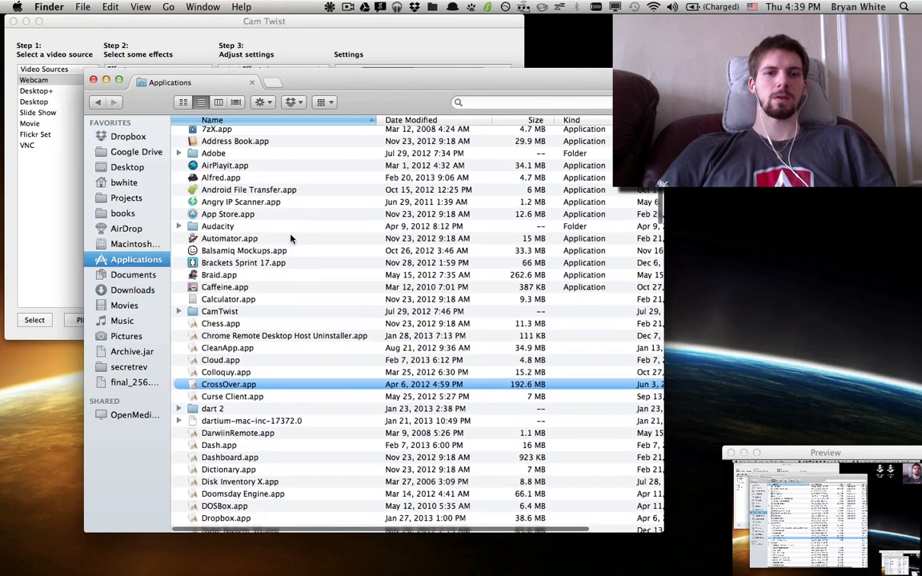
key(l)
scroll(291, 235, down, 5)
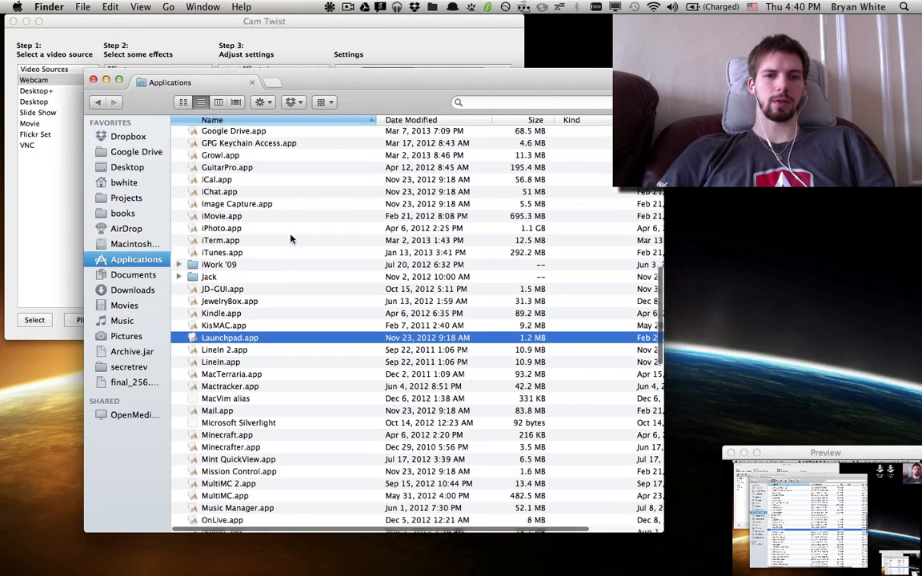
click(219, 332)
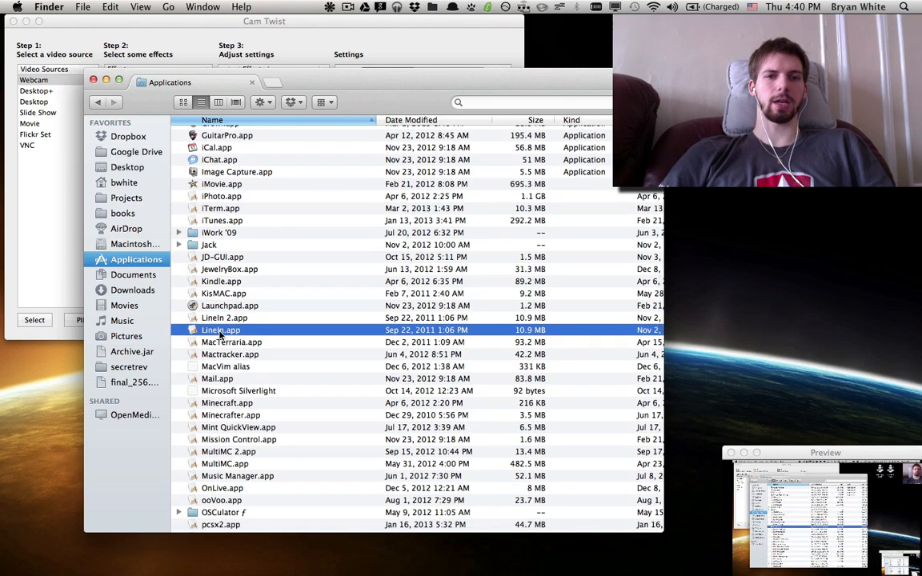
key(Up)
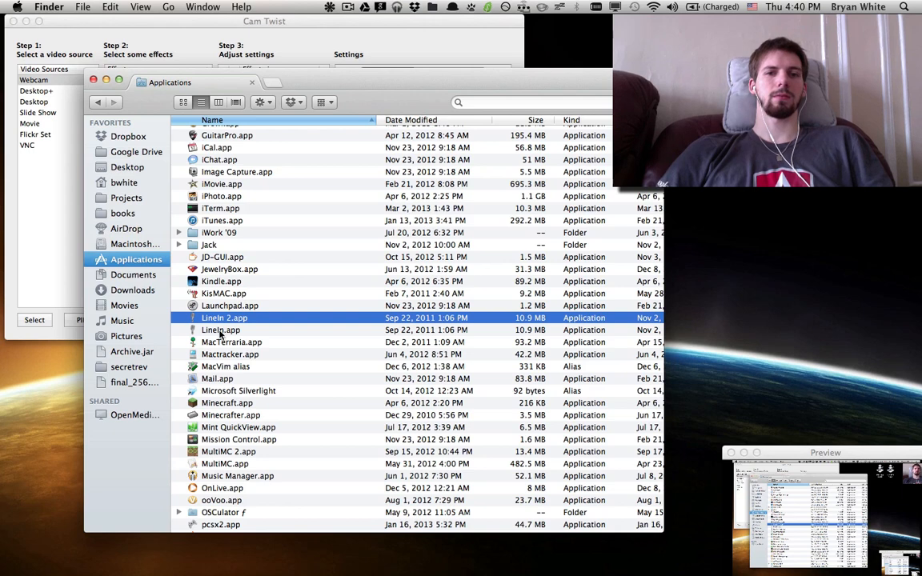
click(252, 83)
Launch LineIn and move its window to the empty upper-right area of the desktop.
key(alt+space)
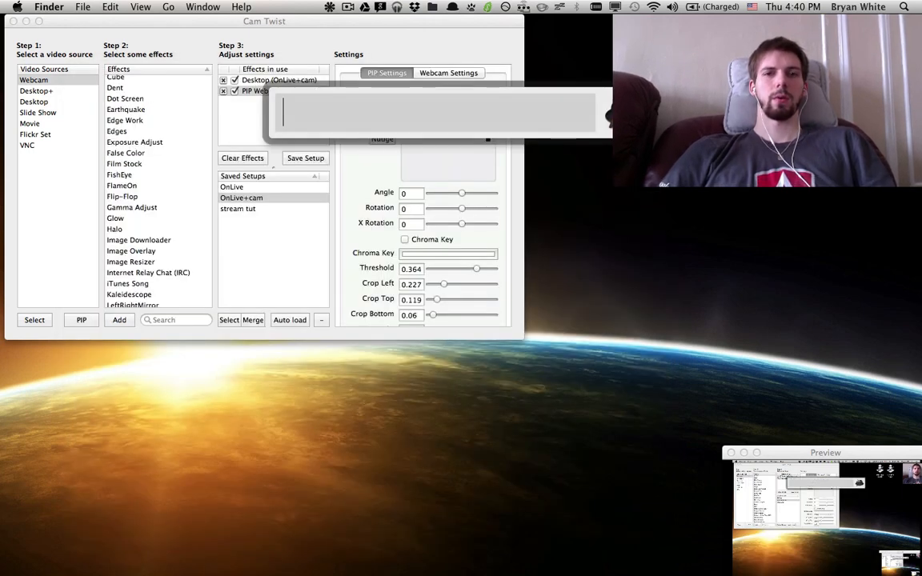
text(line)
key(Return)
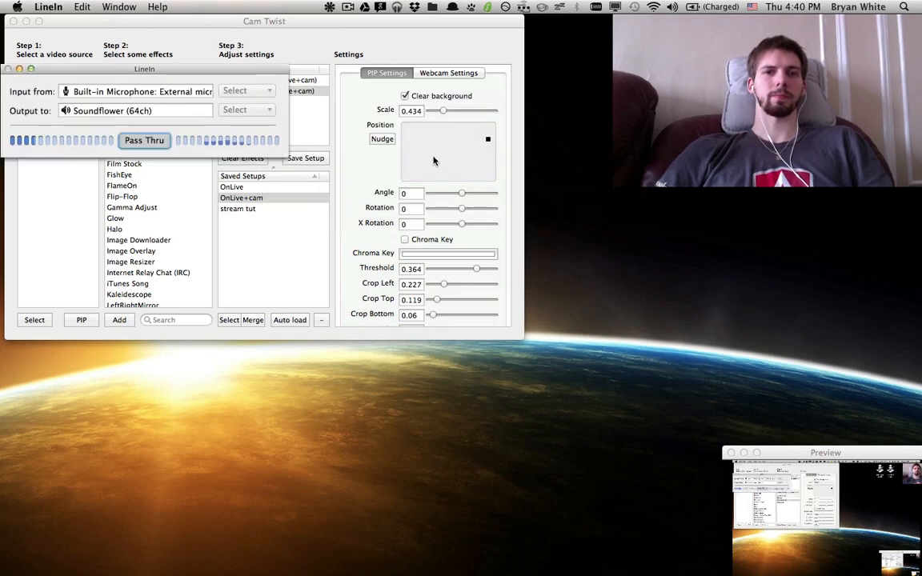
drag(249, 76, 873, 36)
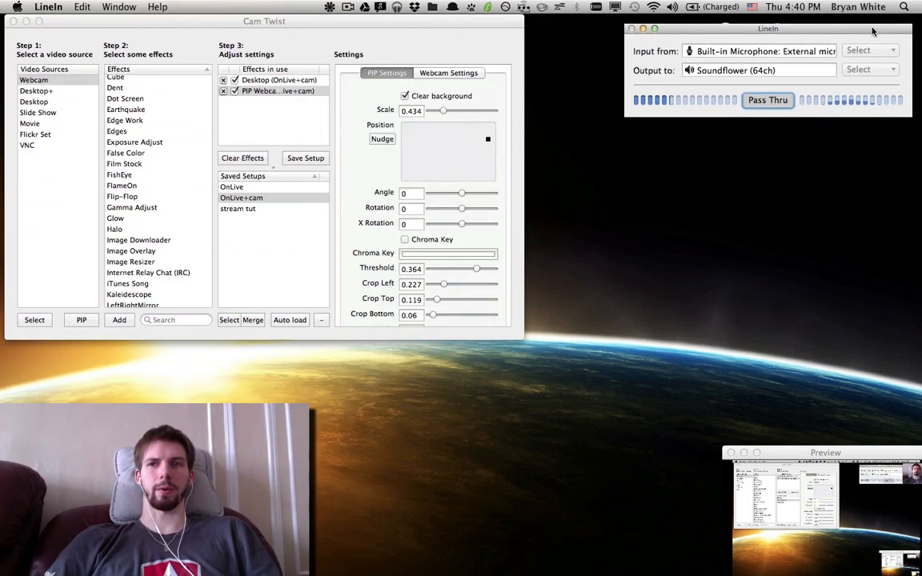
Launch the second LineIn copy and place its window directly below the first one.
key(alt+space)
text(line)
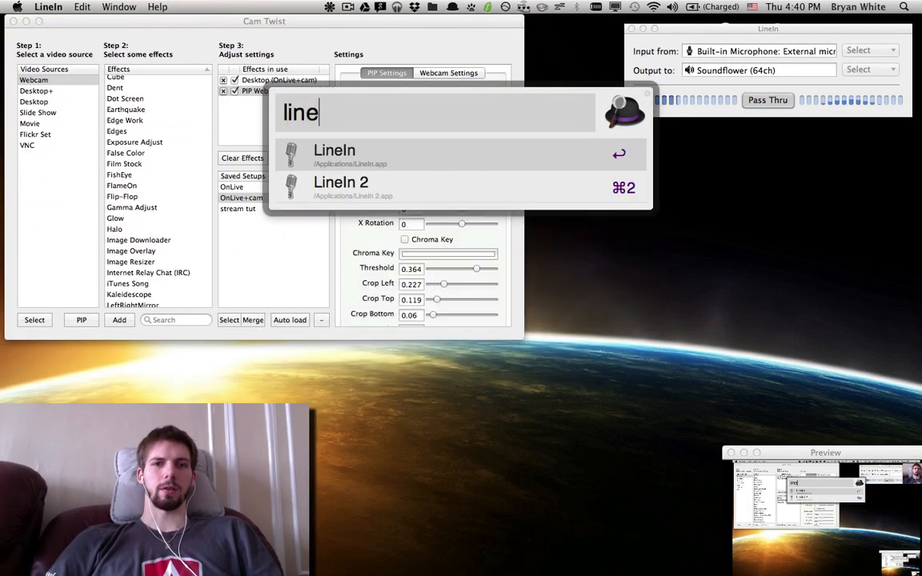
key(Return)
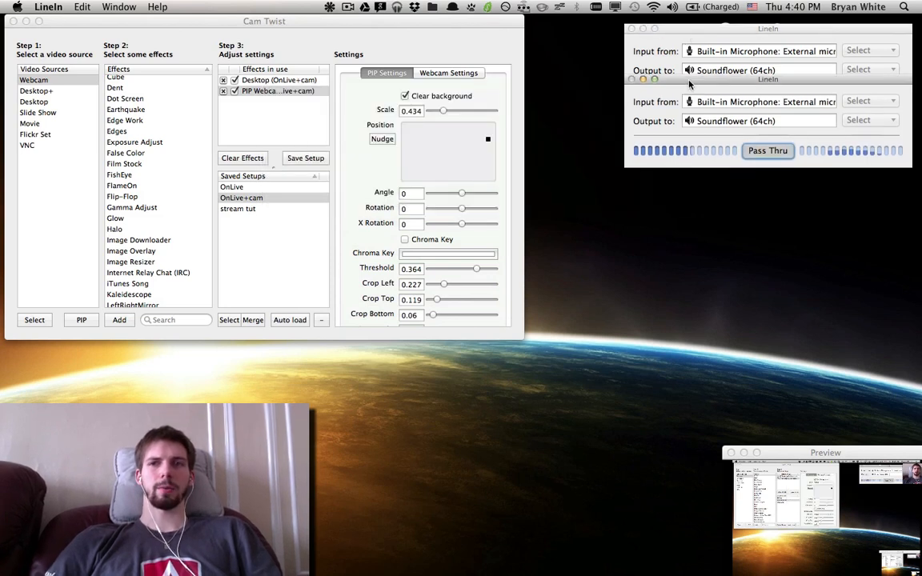
drag(688, 127, 689, 130)
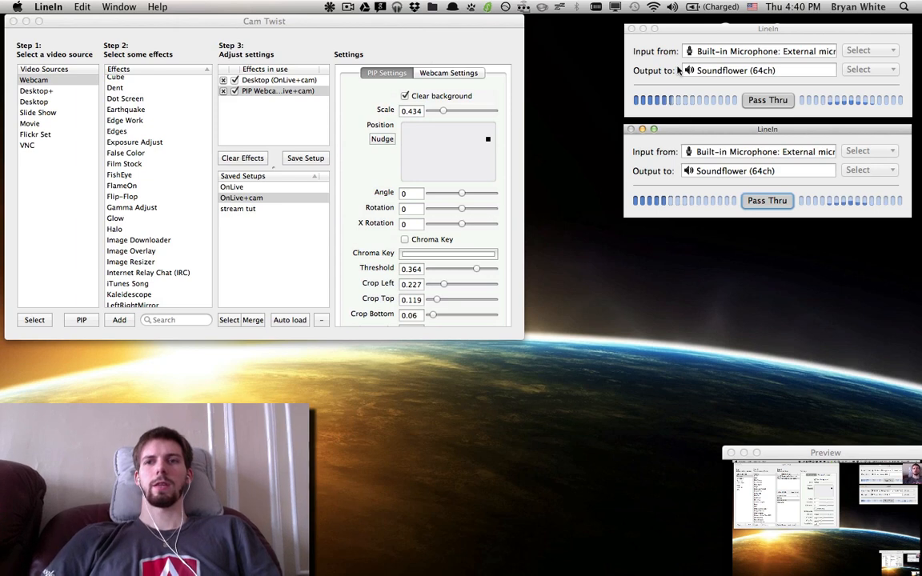
Stop Pass Thru in both LineIn windows and set the upper one's input to Soundflower (2ch).
click(656, 61)
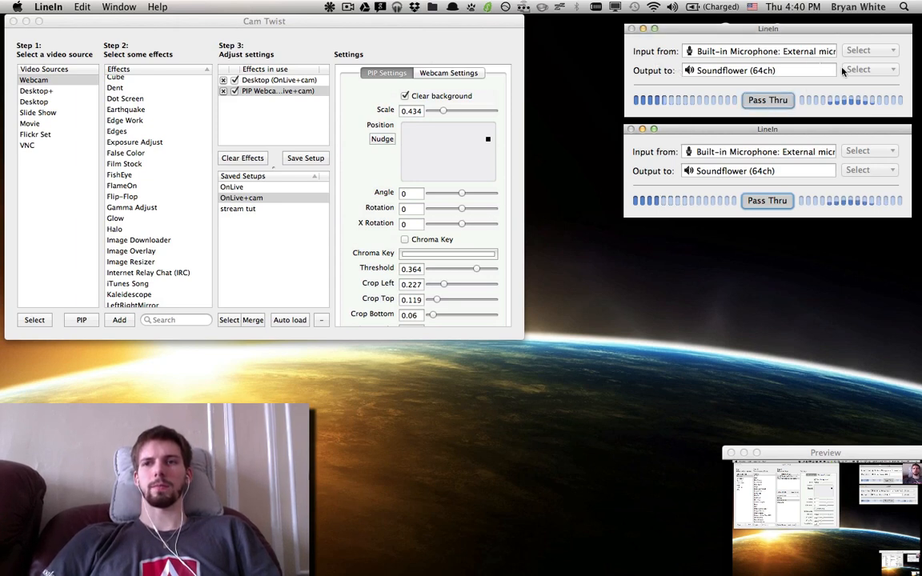
click(765, 98)
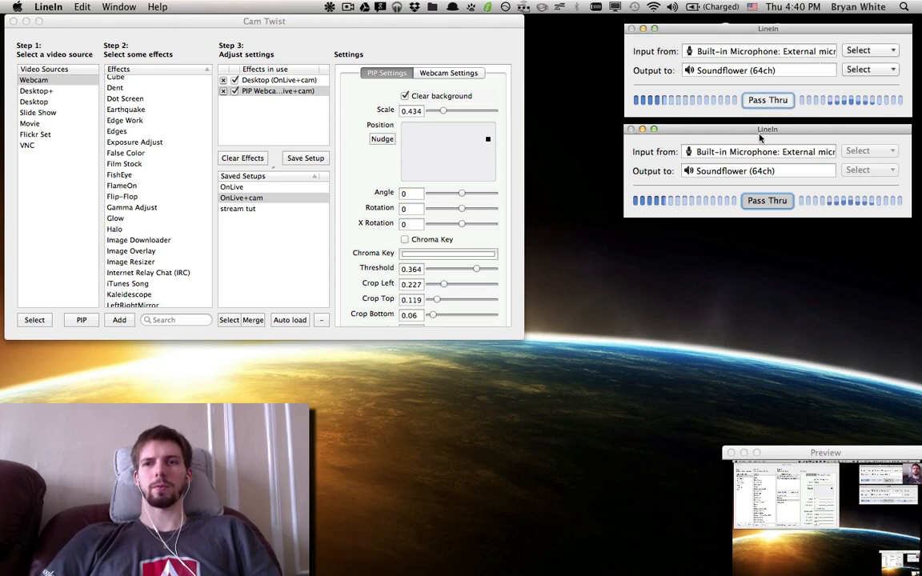
click(766, 200)
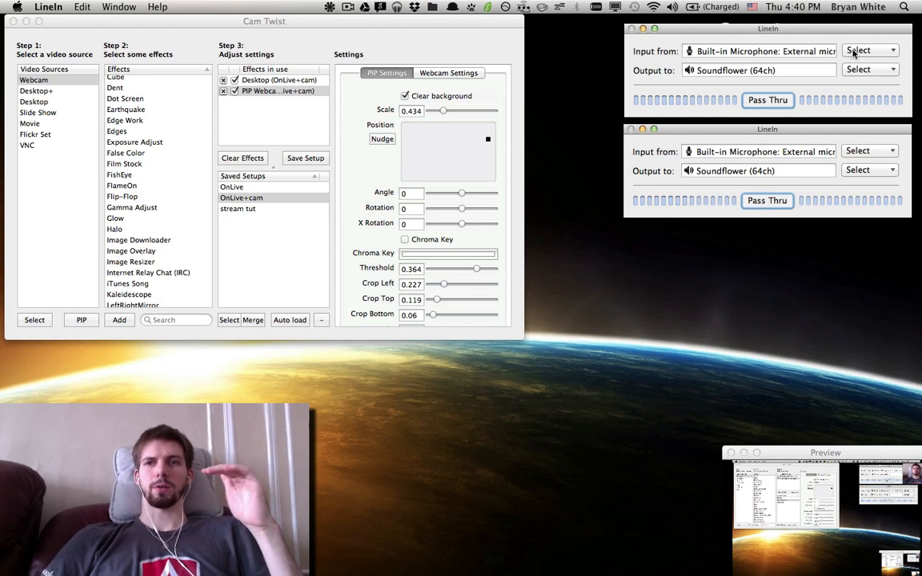
click(855, 52)
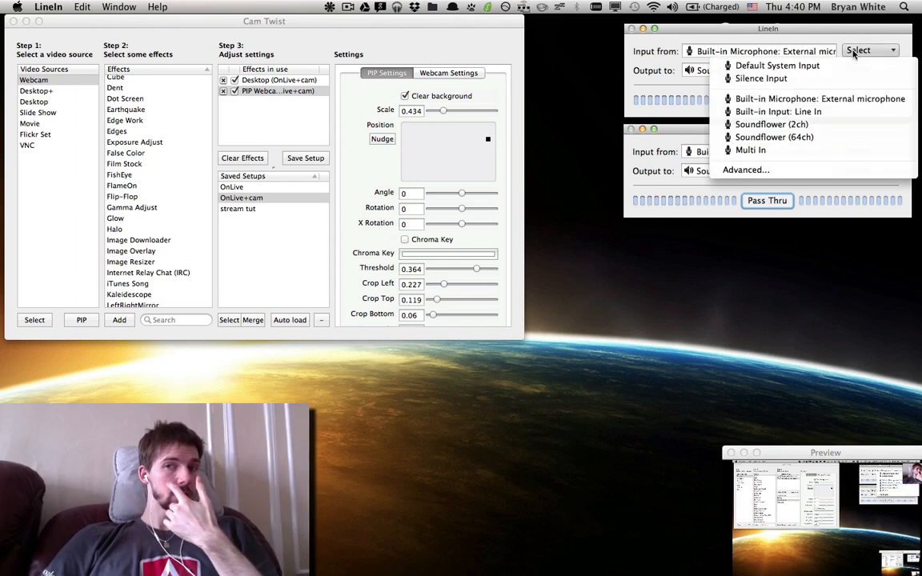
click(805, 125)
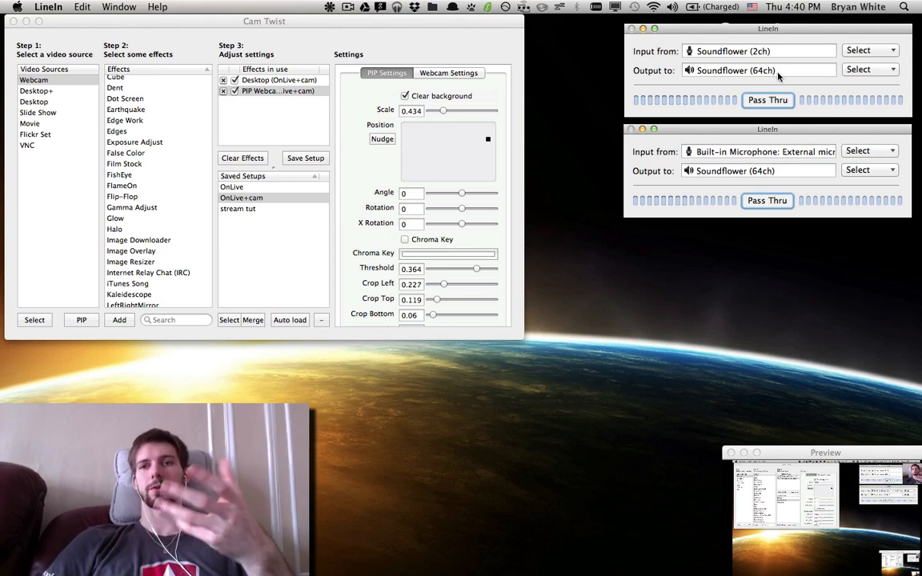
Set the lower LineIn window's input to Built-in Microphone: External microphone and check its available output devices.
click(859, 152)
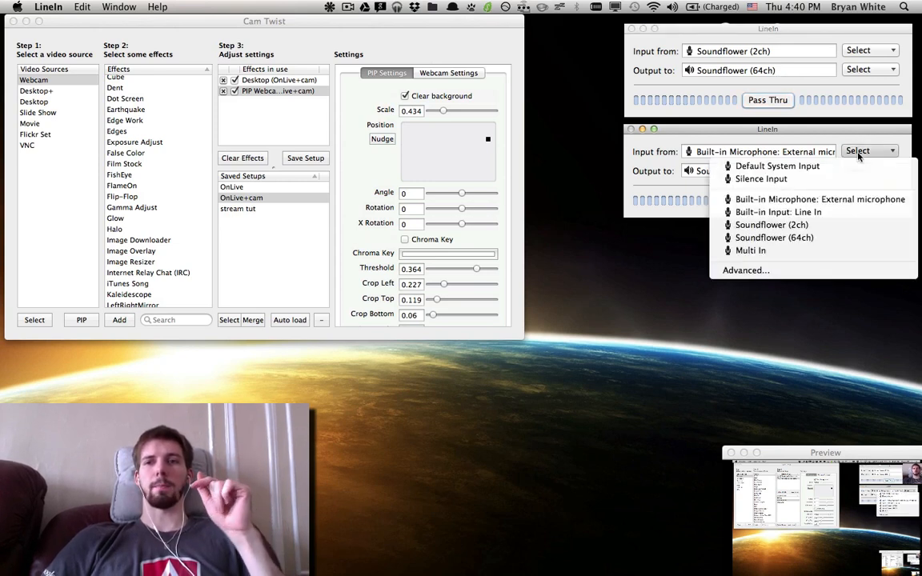
click(856, 201)
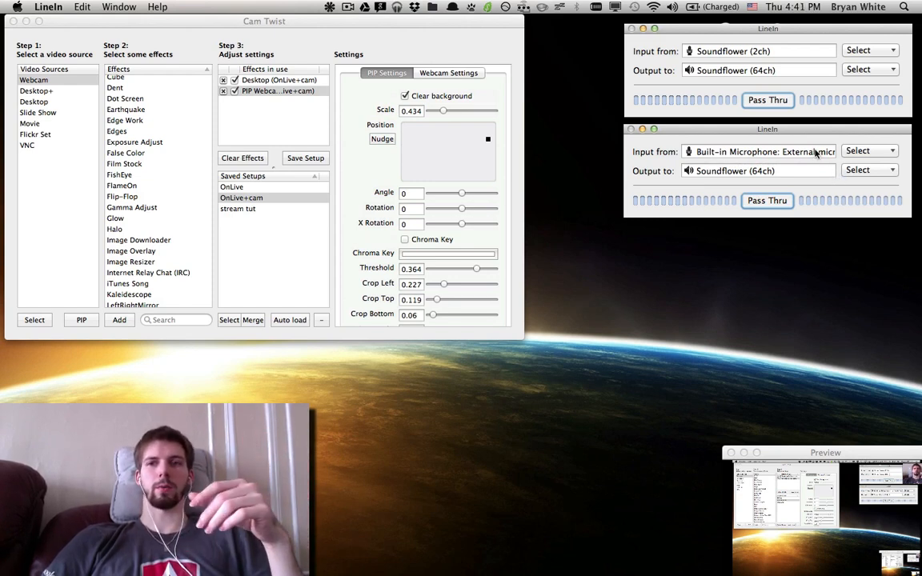
click(850, 171)
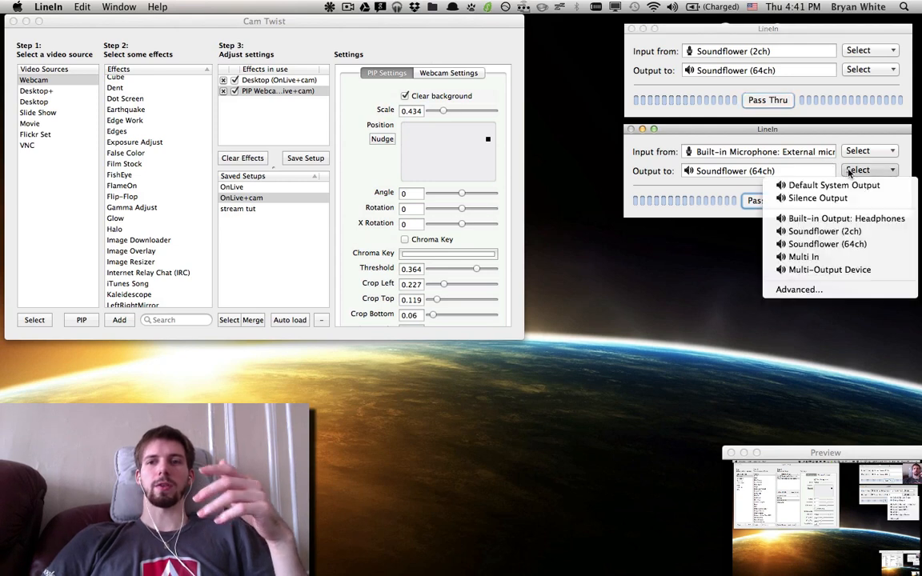
click(782, 167)
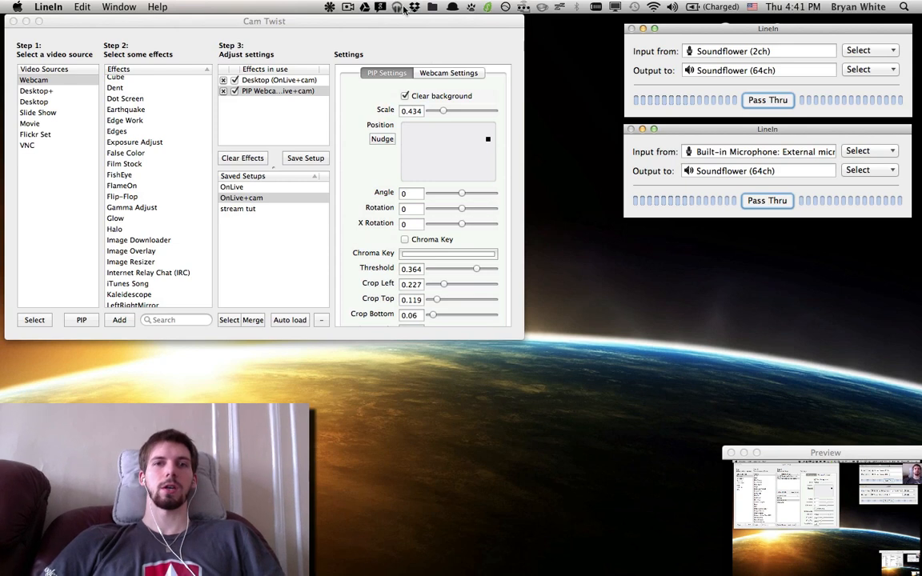
Route Soundflower (2ch) to Built-in Output in Soundflowerbed and check the routing.
click(331, 7)
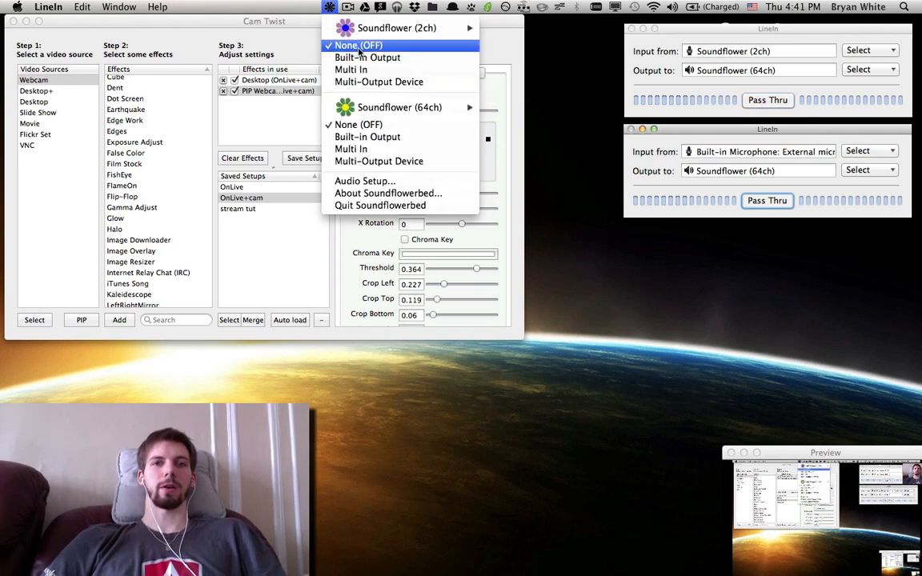
mouse_move(382, 31)
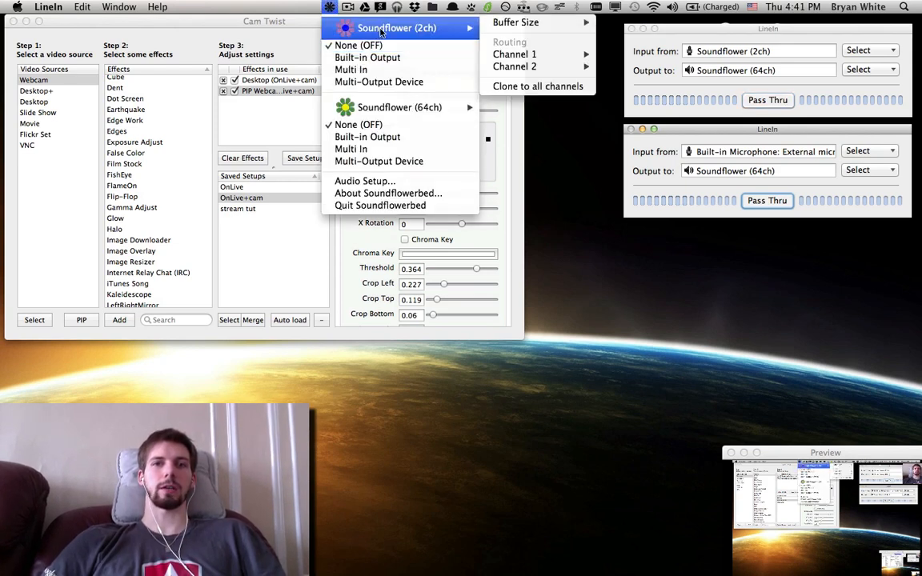
click(364, 58)
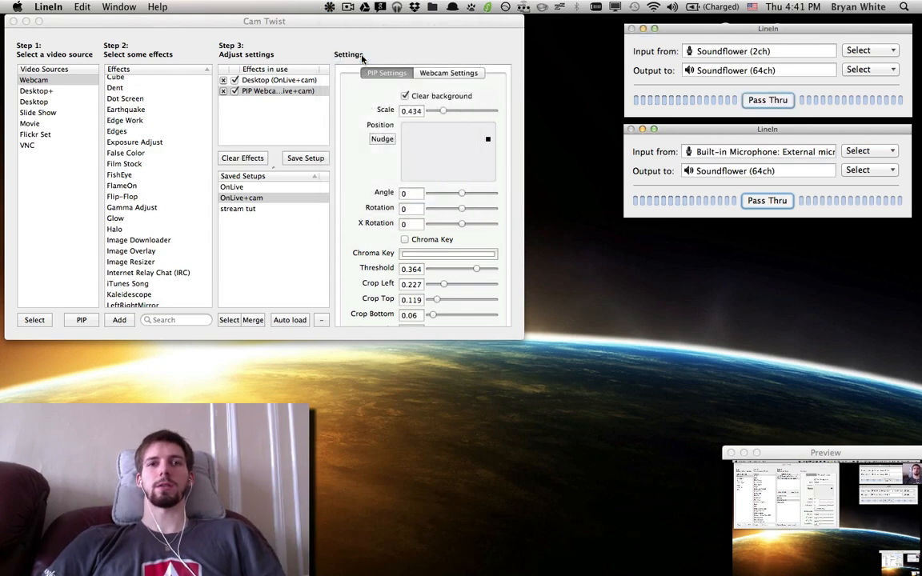
click(329, 7)
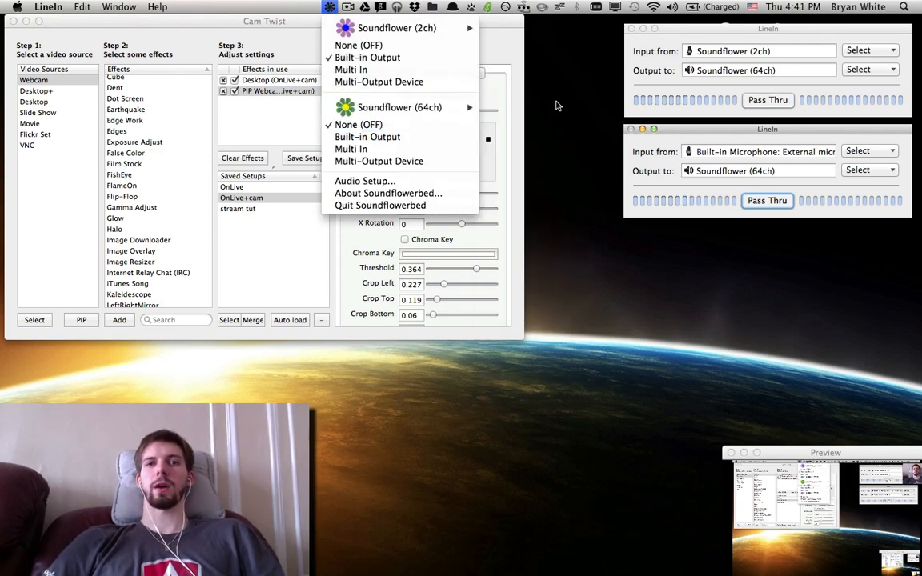
click(558, 105)
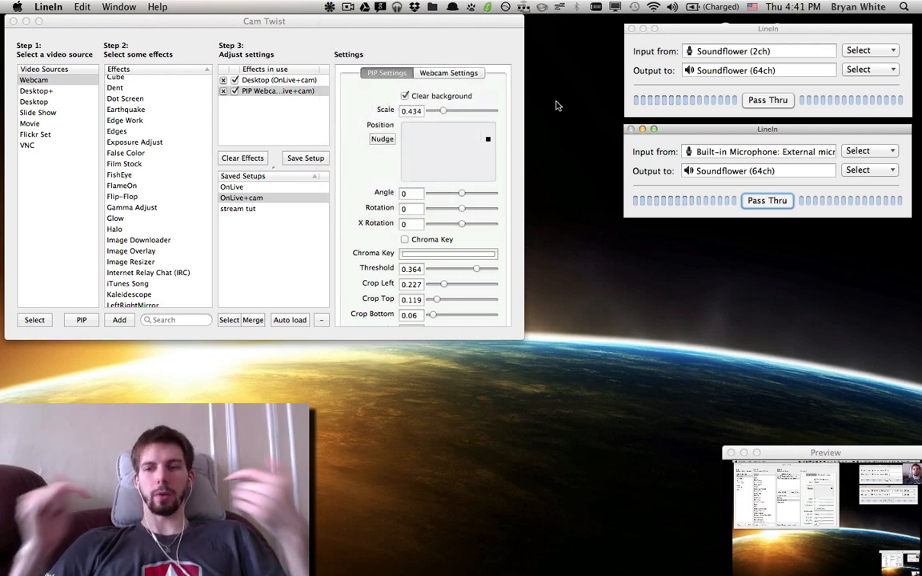
Switch to Flash Media Live Encoder and set its audio device to Soundflower (64ch).
key(alt+space)
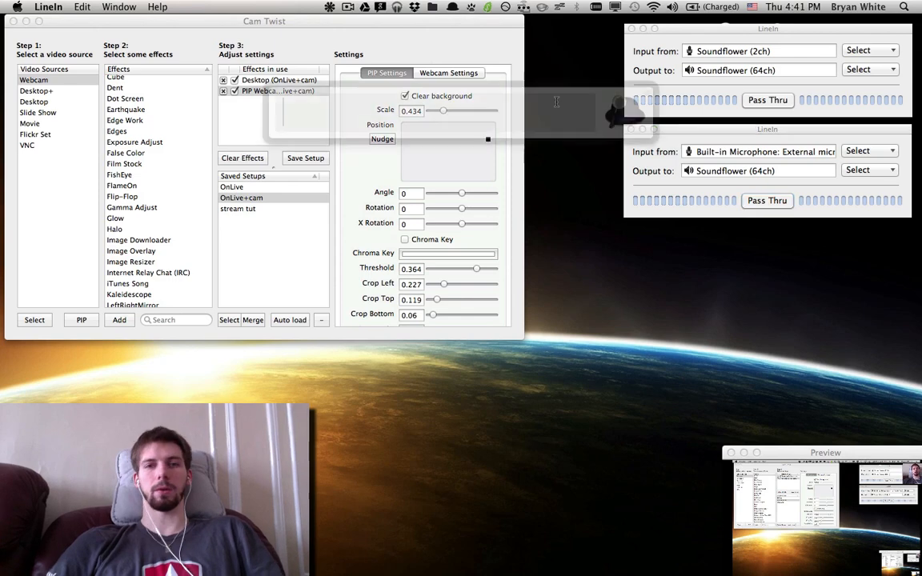
text(fla)
key(Return)
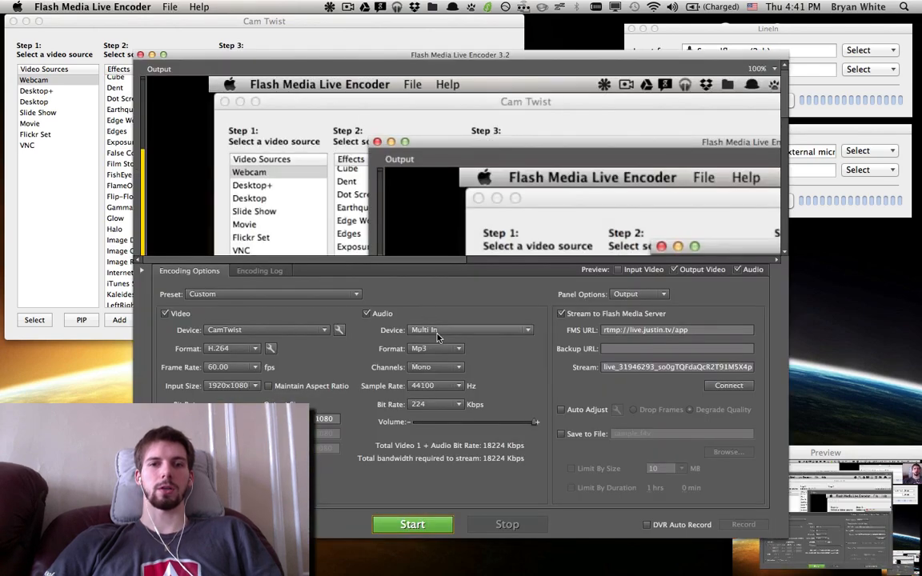
click(489, 331)
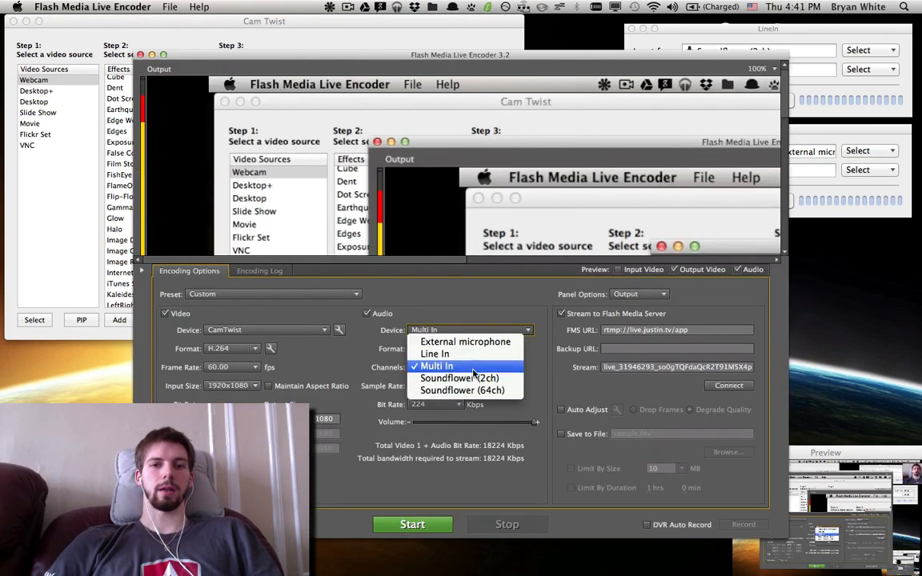
click(471, 391)
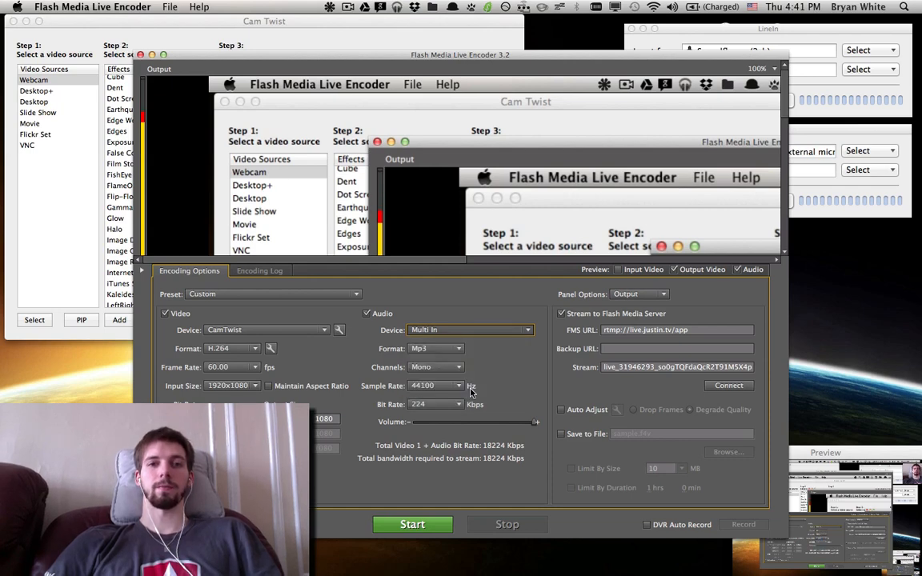
Move the encoder window clear of the LineIn windows and set its audio channels to Stereo.
drag(423, 61, 304, 33)
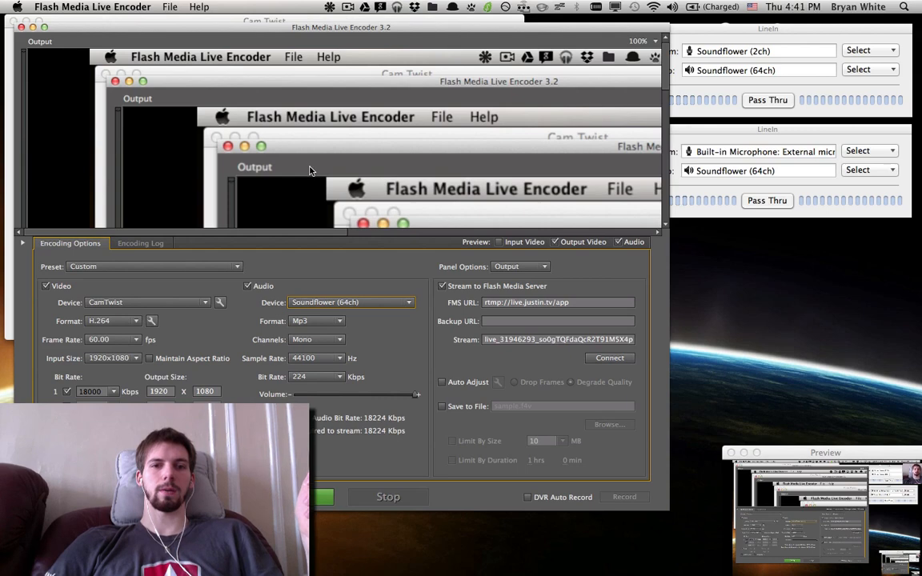
click(316, 340)
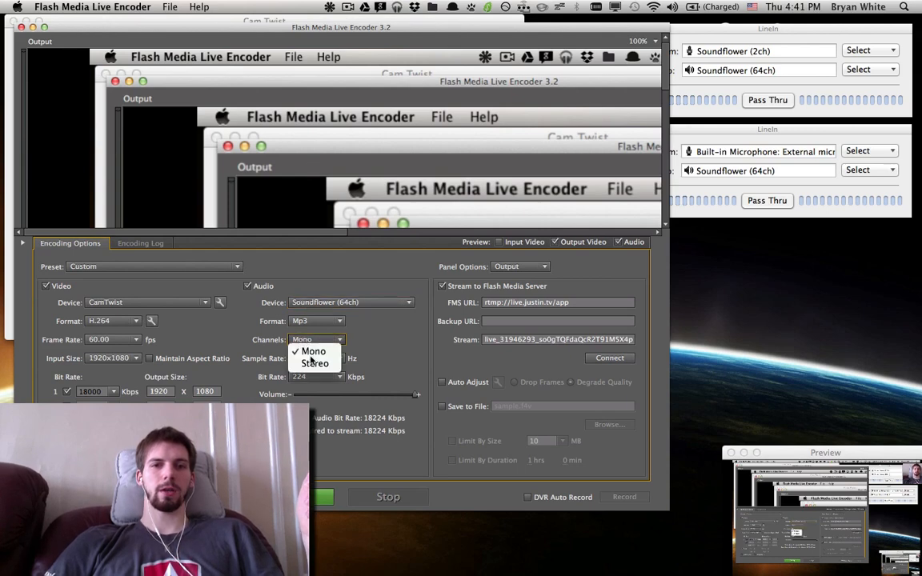
click(316, 365)
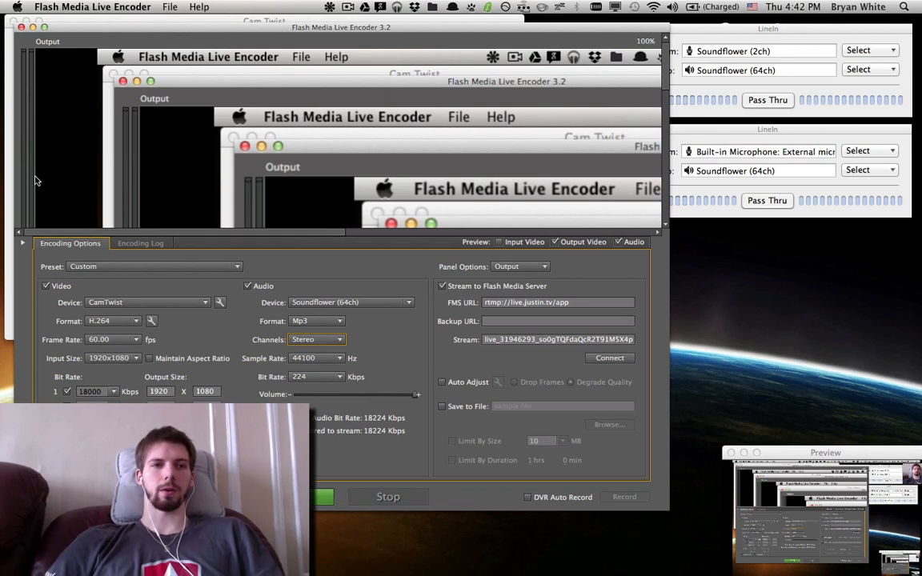
Start pass-through from Soundflower (2ch) to Soundflower (64ch) in LineIn and test the encoder's audio meters with system volume sounds.
click(766, 100)
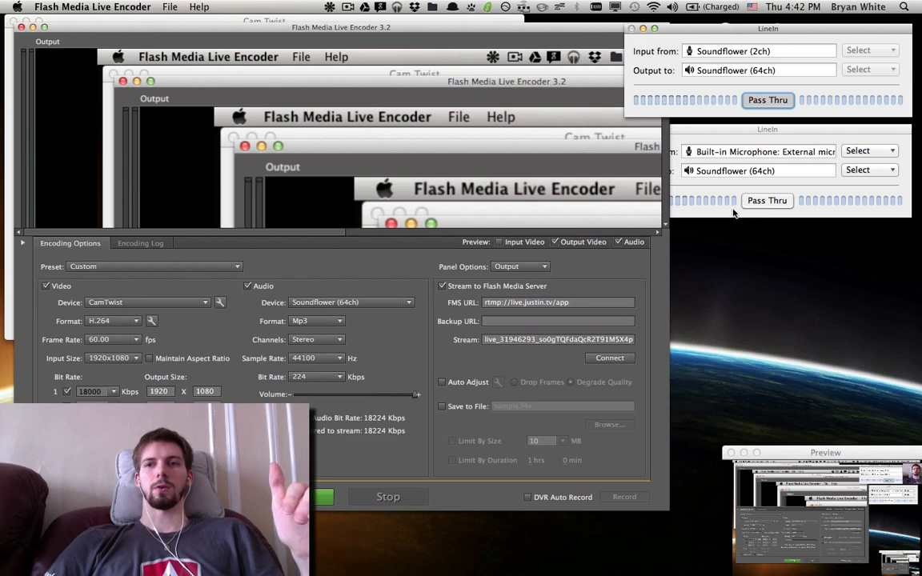
key(XF86AudioRaiseVolume)
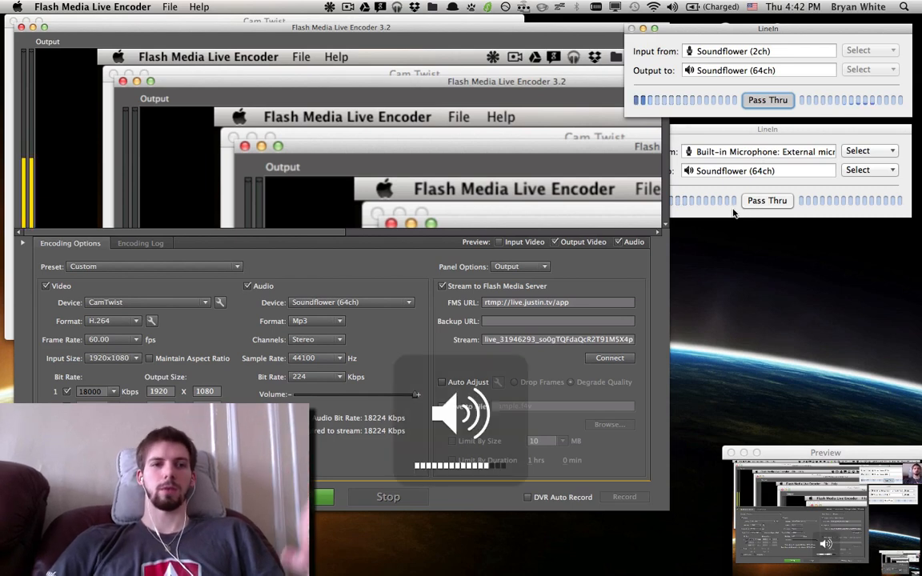
key(XF86AudioLowerVolume)
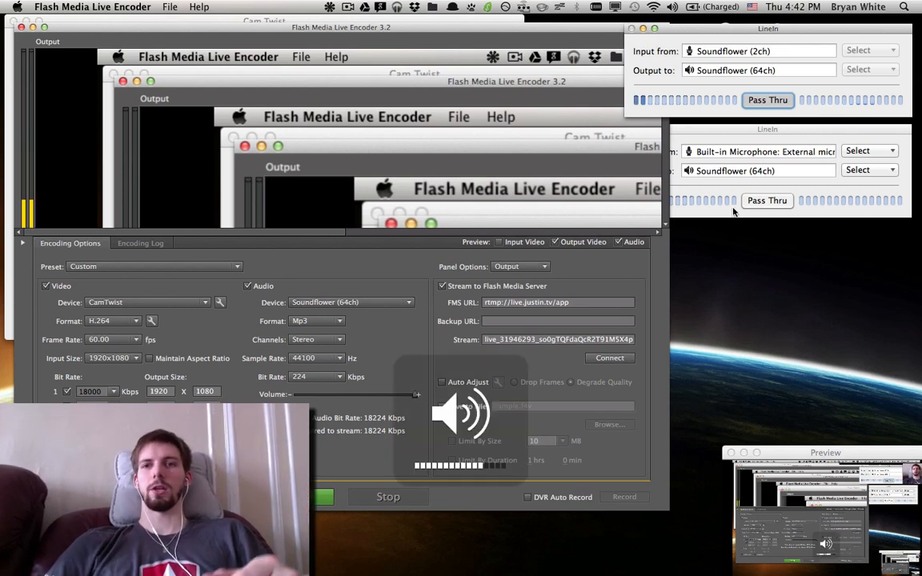
key(XF86AudioRaiseVolume)
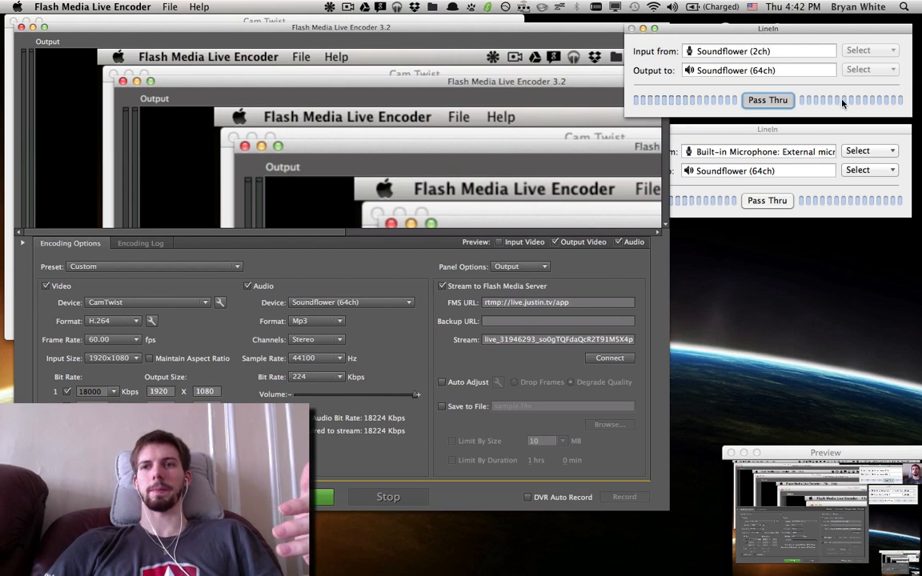
Start pass-through from the external microphone to Soundflower (64ch) in the other LineIn copy and test it alongside system volume sounds.
click(727, 193)
click(756, 201)
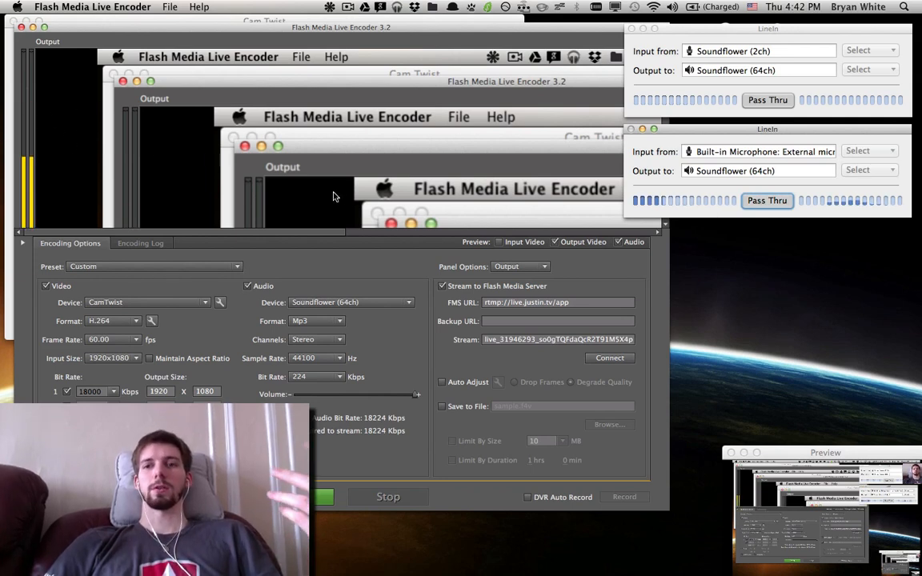
key(XF86AudioRaiseVolume)
key(XF86AudioRaiseVolume)
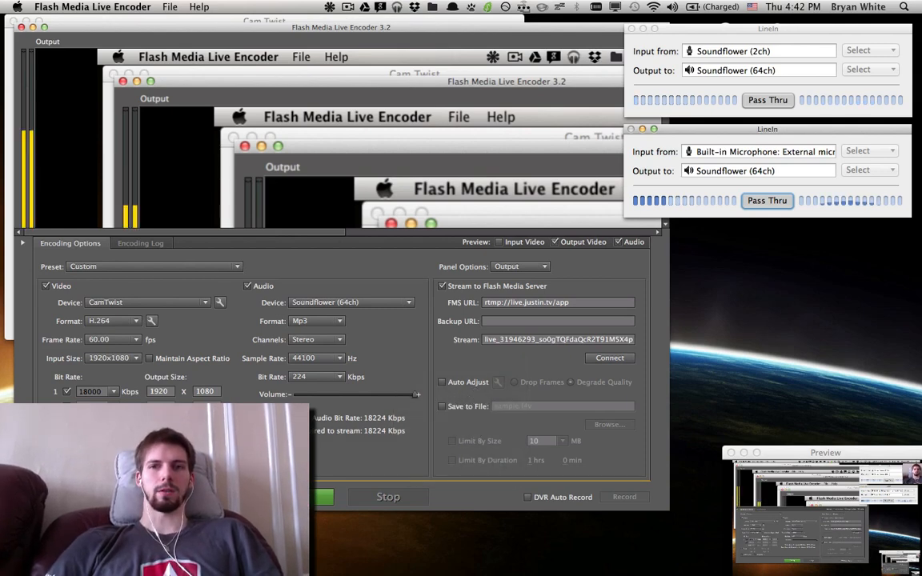
scroll(462, 288, right, 3)
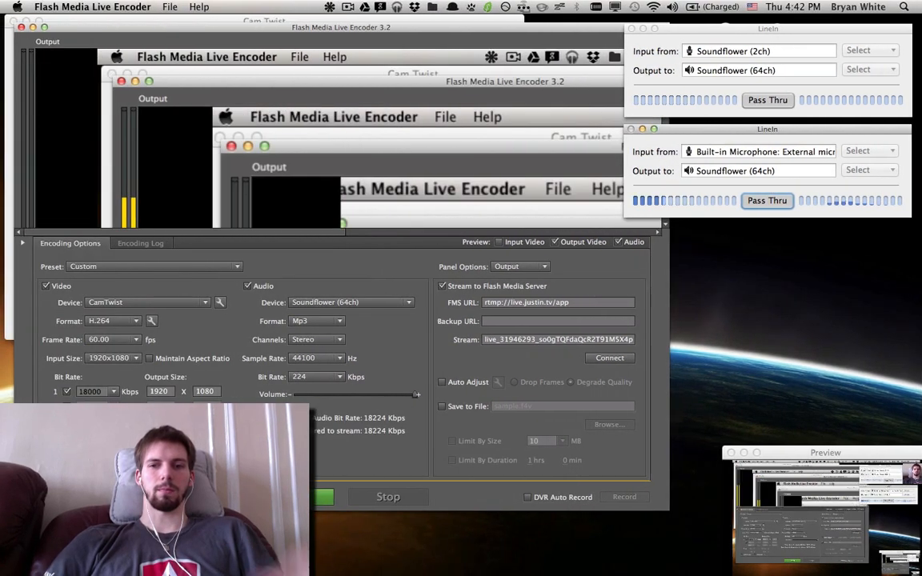